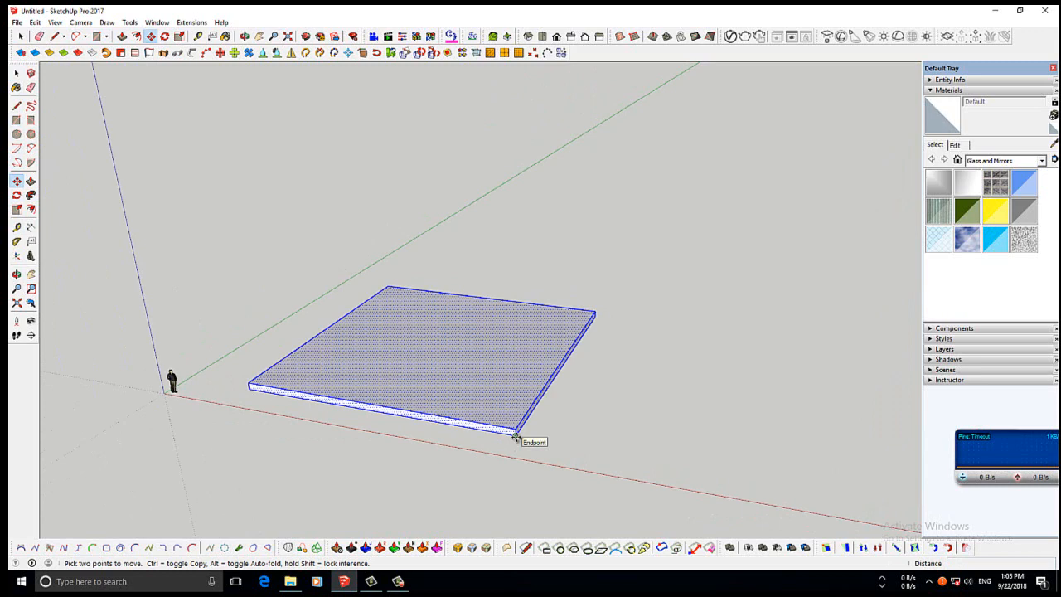
Make the whole rectangular slab a group and clear the selection.
key(ctrl+t)
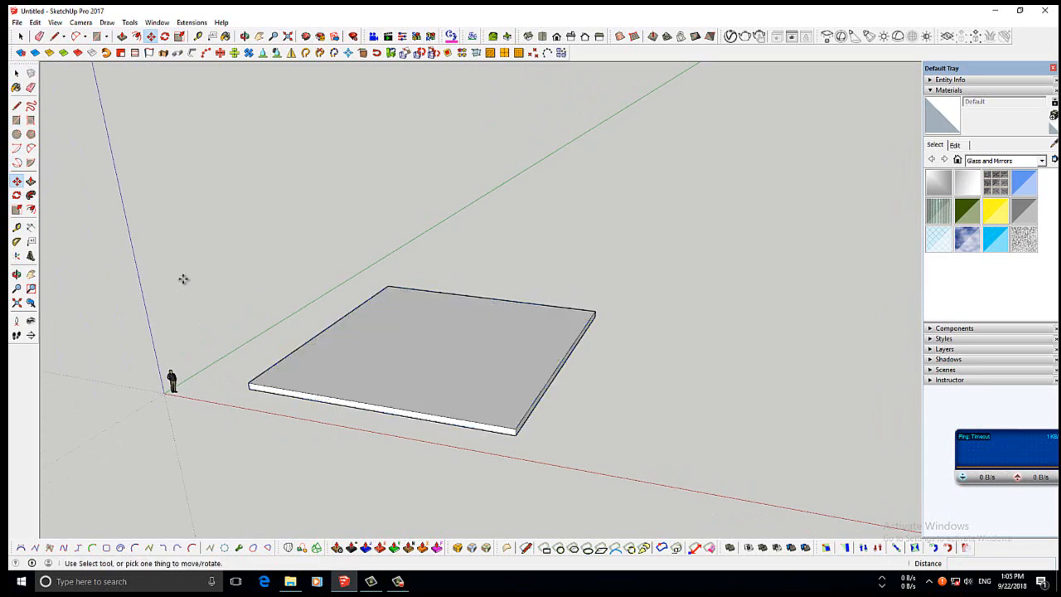
click(16, 73)
triple_click(484, 393)
right_click(483, 393)
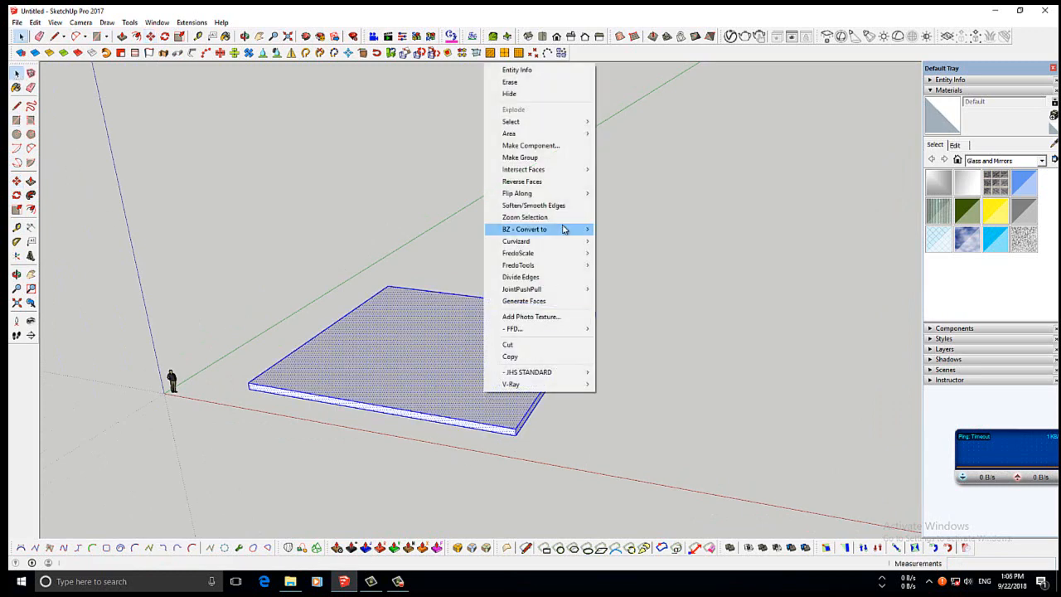
click(531, 157)
click(613, 460)
scroll(448, 379, up, 3)
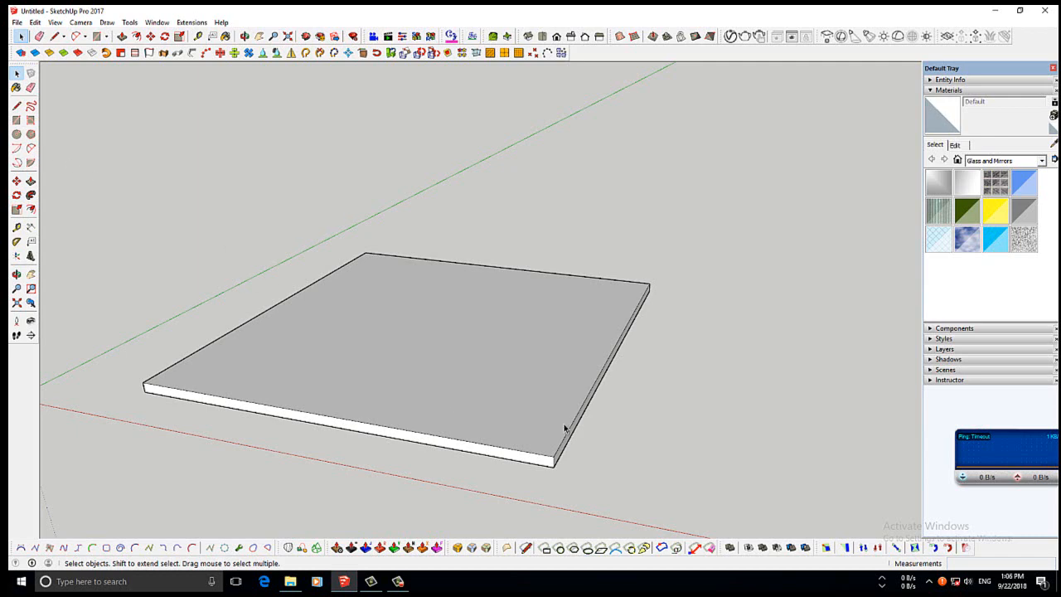
Draw a face 7 m long and 0.5 m high on the slab's side, starting at the front corner.
click(16, 106)
click(555, 459)
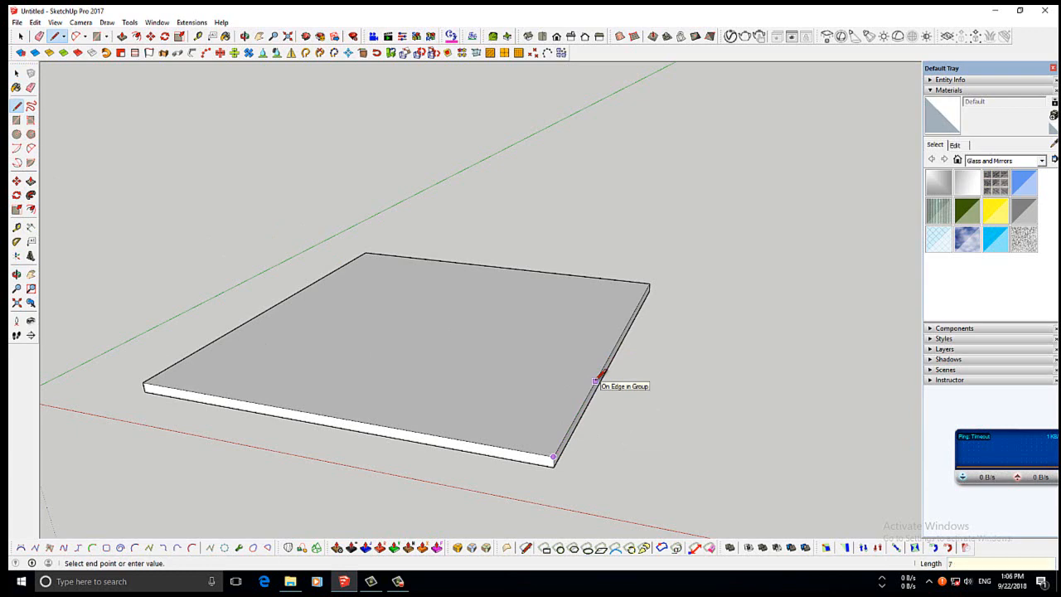
click(596, 381)
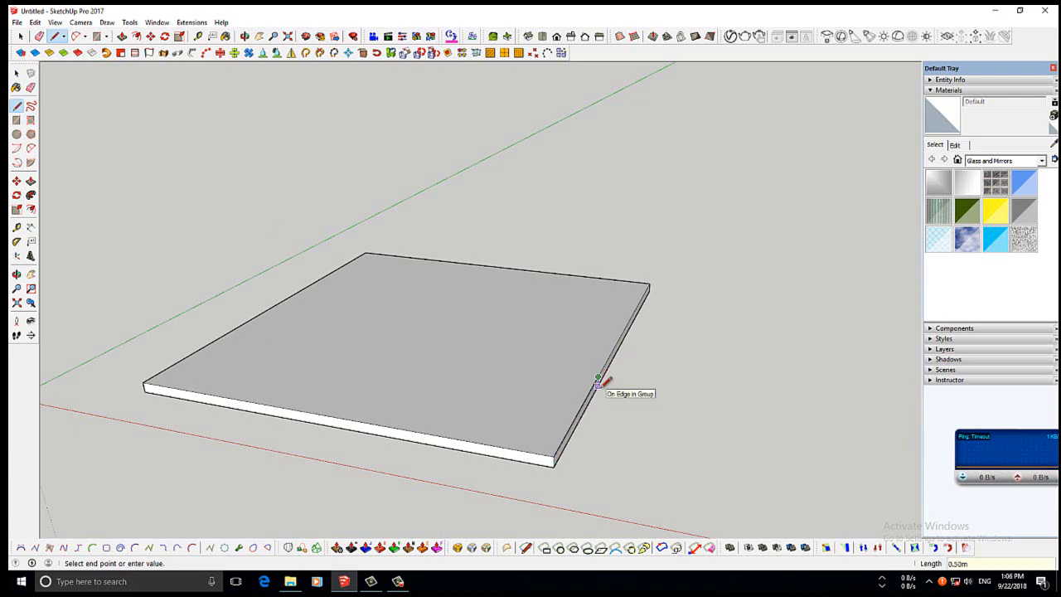
click(555, 463)
Push/Pull the new side face outward 1.5 m to form a strip along the slab's edge.
click(31, 181)
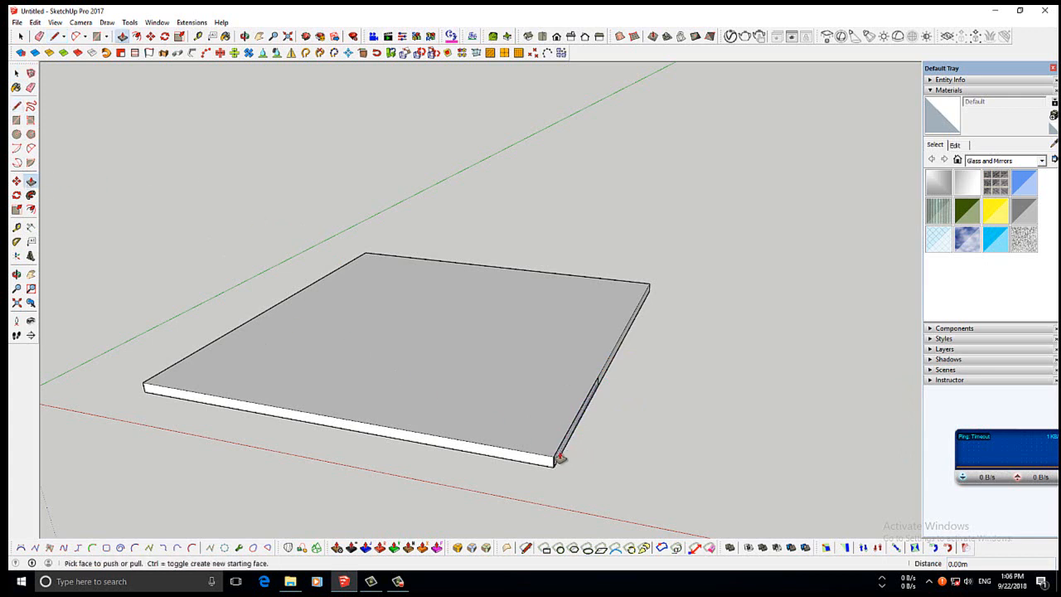
drag(557, 456, 603, 470)
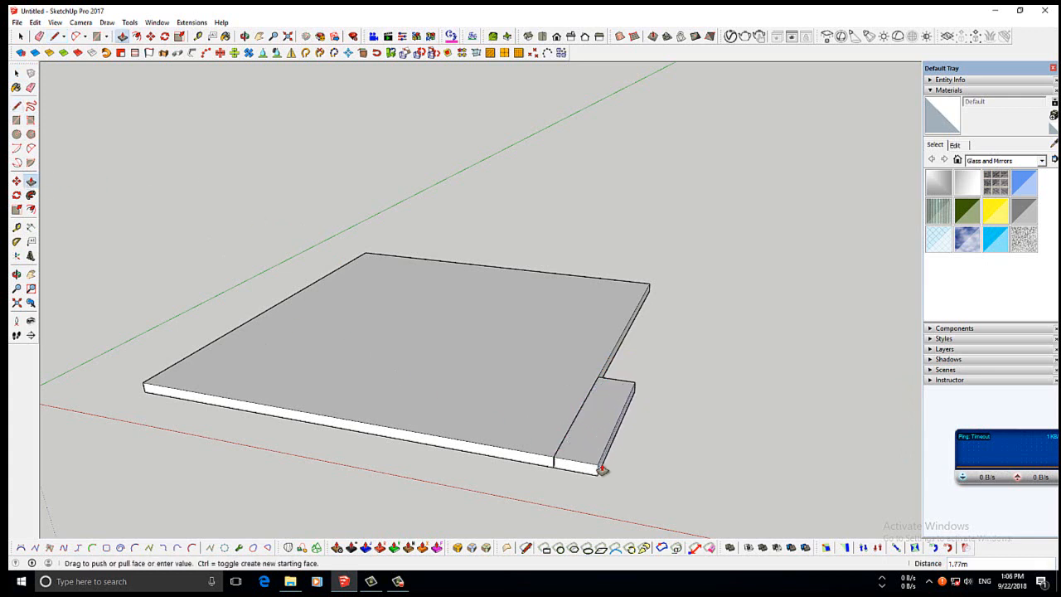
text(1.5)
key(Return)
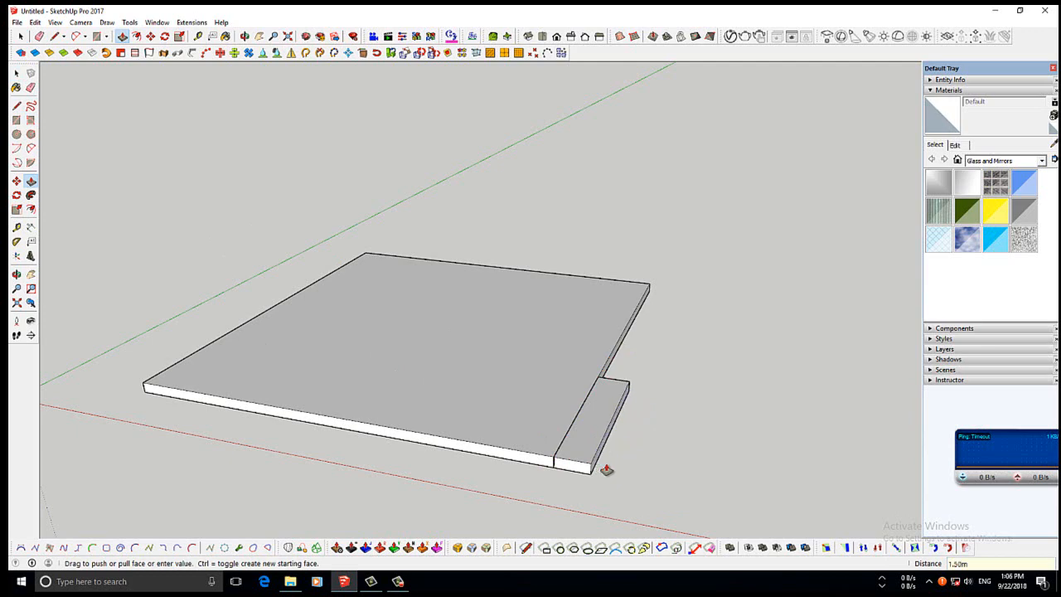
Extend the strip 1.5 m past the slab's front corner by pulling its front end face.
drag(578, 476, 567, 499)
text(1.)
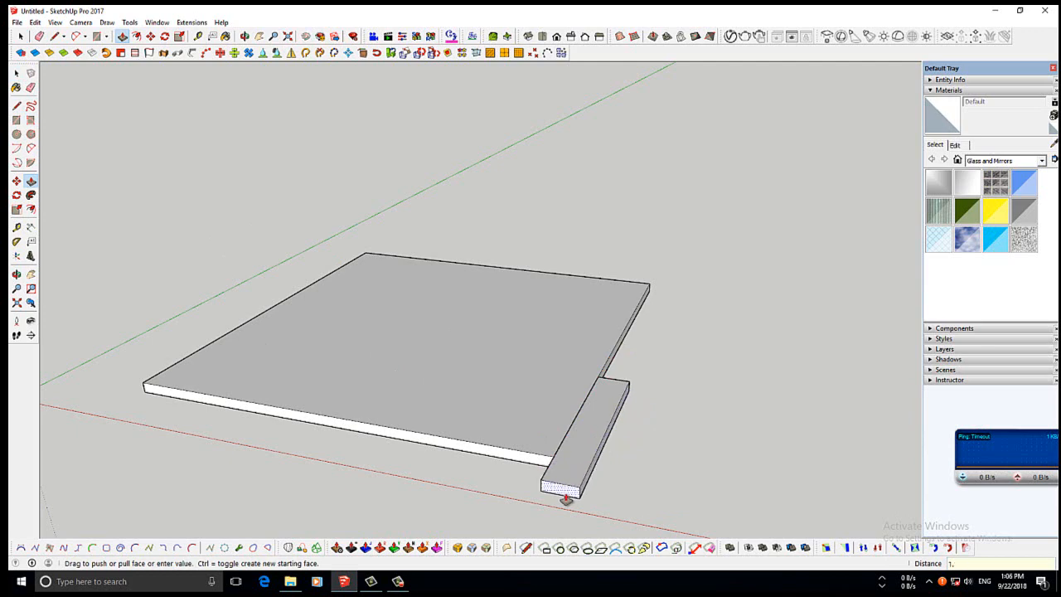
text(5)
key(Return)
Divide the projecting strip's inner face at the slab corner and pull it 7 m along the front edge, forming an L shape.
key(o)
drag(502, 493, 674, 441)
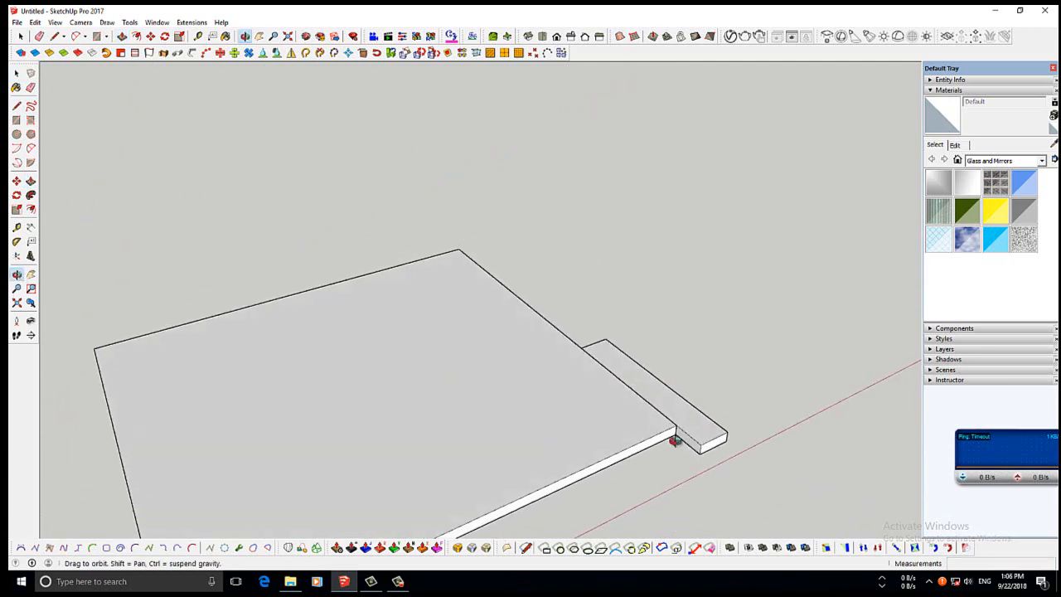
scroll(675, 441, up, 2)
click(17, 106)
click(675, 430)
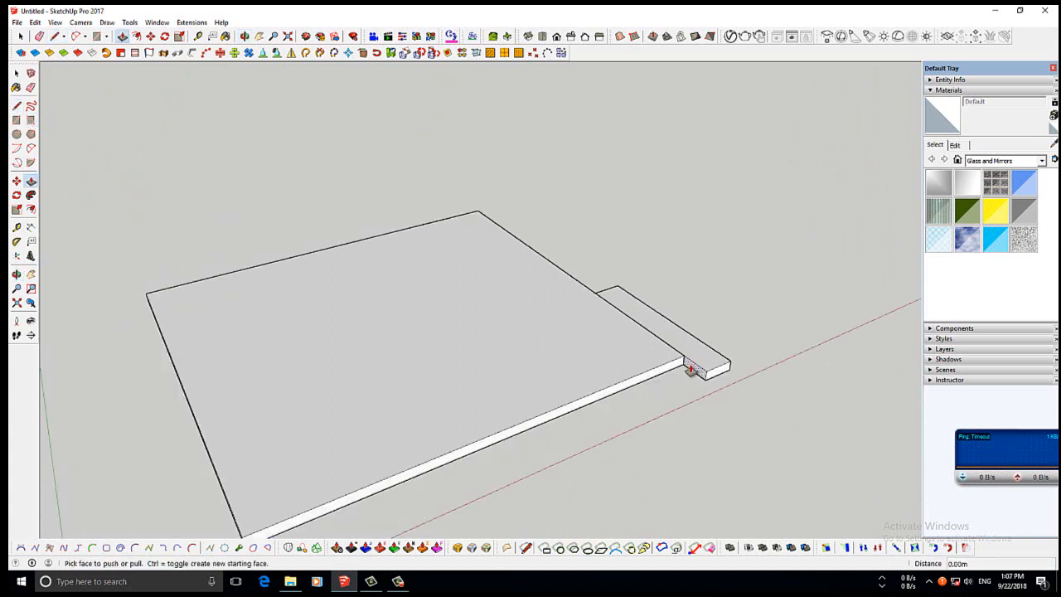
drag(691, 370, 595, 408)
text(7)
key(Return)
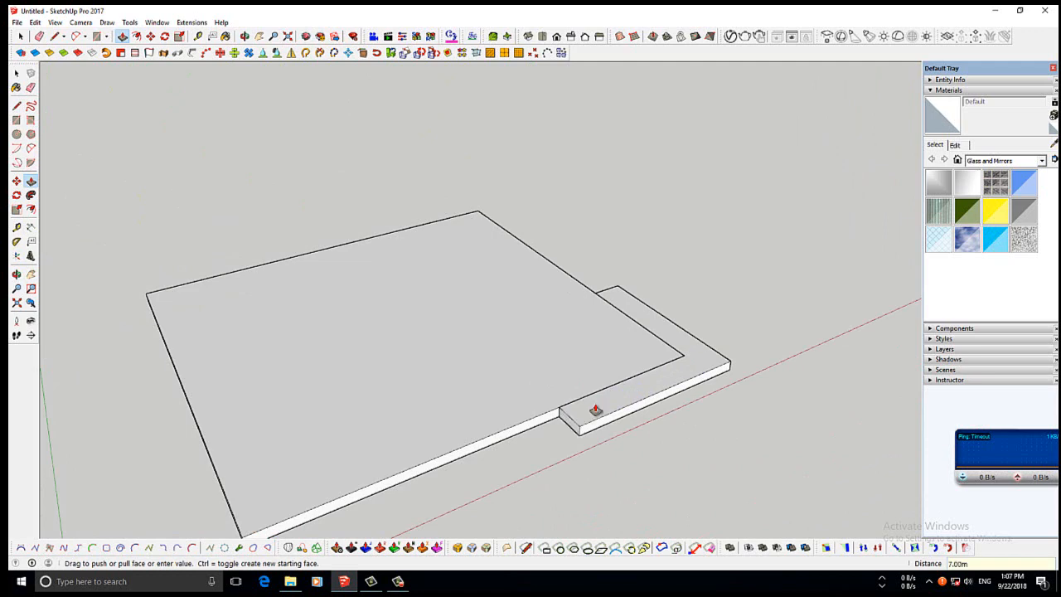
Turn the entire L-shaped corner piece into a component with the default settings.
mouse_move(464, 350)
middle_down()
mouse_move(383, 484)
mouse_move(618, 308)
mouse_move(599, 422)
middle_up()
scroll(600, 422, up, 2)
click(16, 102)
key(space)
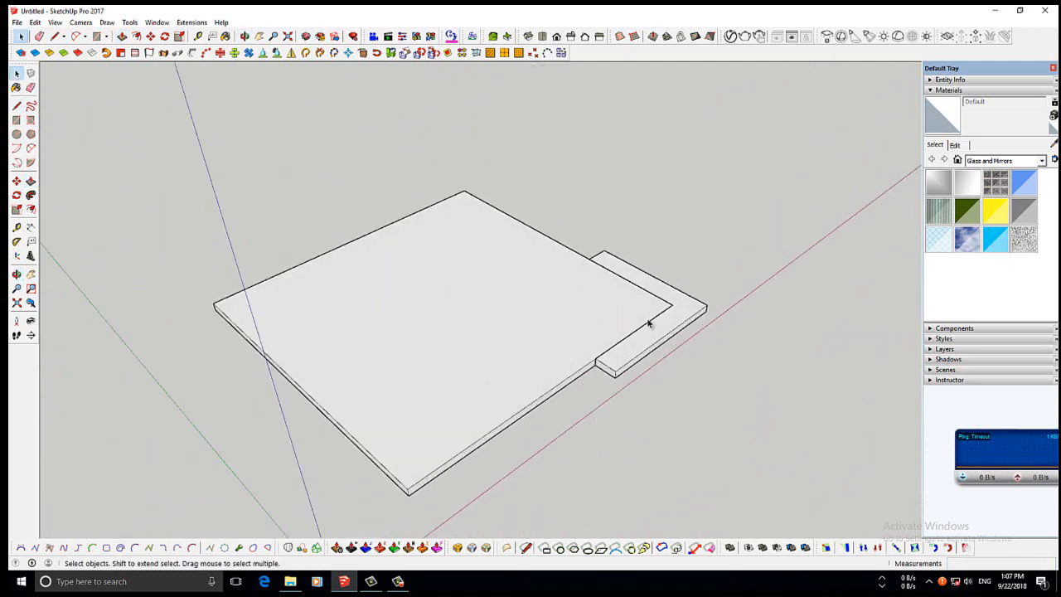
triple_click(664, 325)
right_click(668, 327)
click(734, 338)
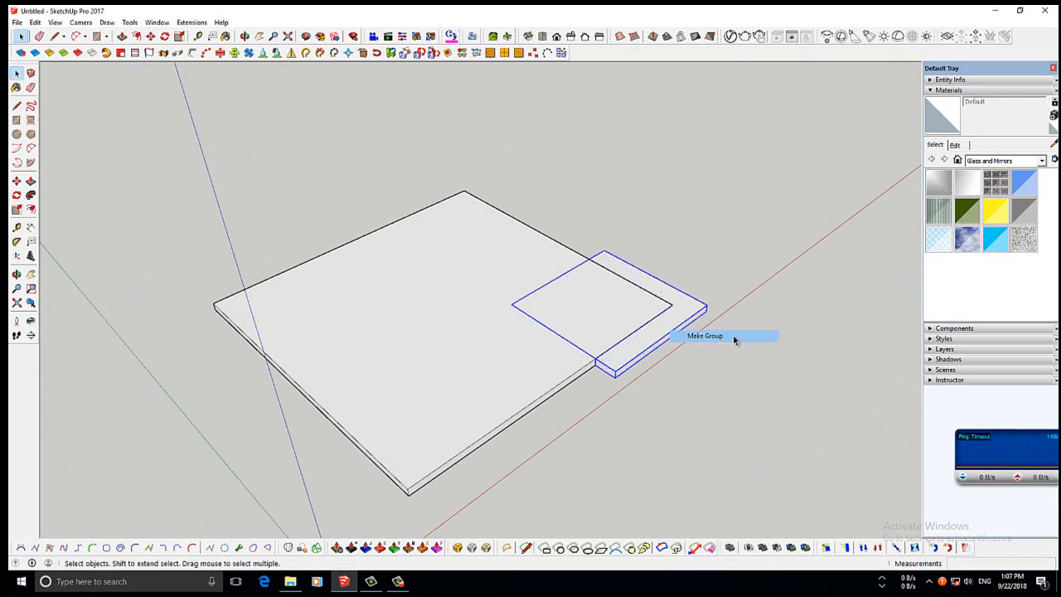
right_click(670, 319)
click(706, 142)
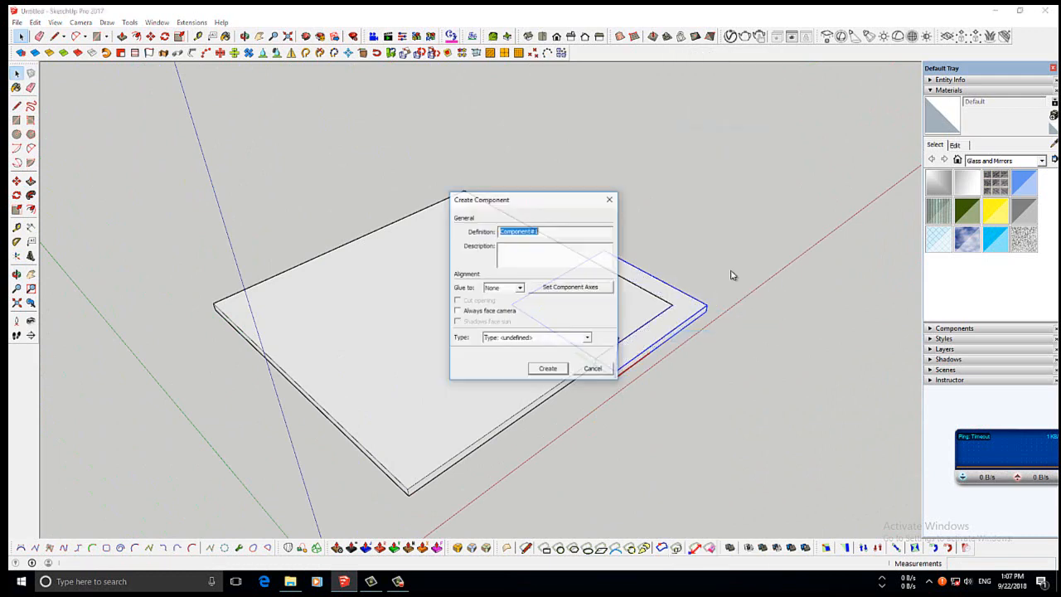
click(548, 370)
key(m)
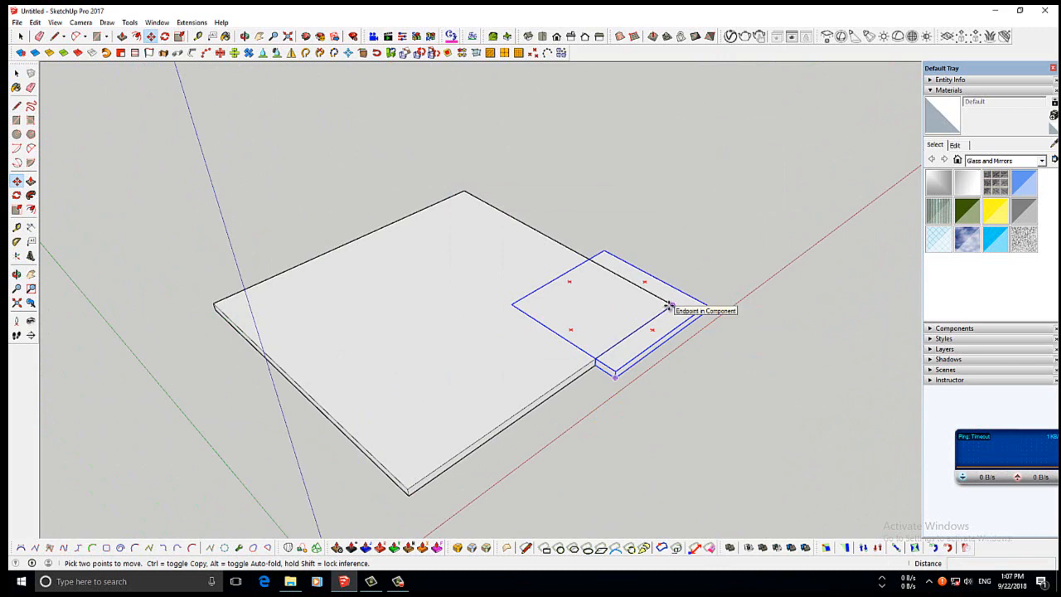
key(space)
Inside the component, taper the front arm by scaling its end face to 0.6 along the green axis.
double_click(616, 362)
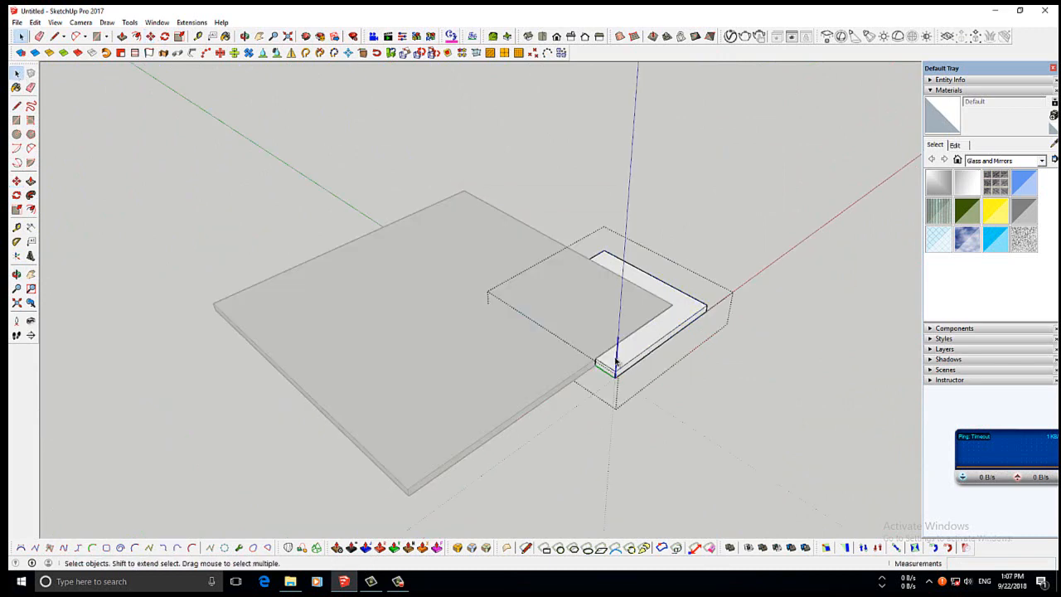
scroll(616, 362, up, 5)
click(585, 396)
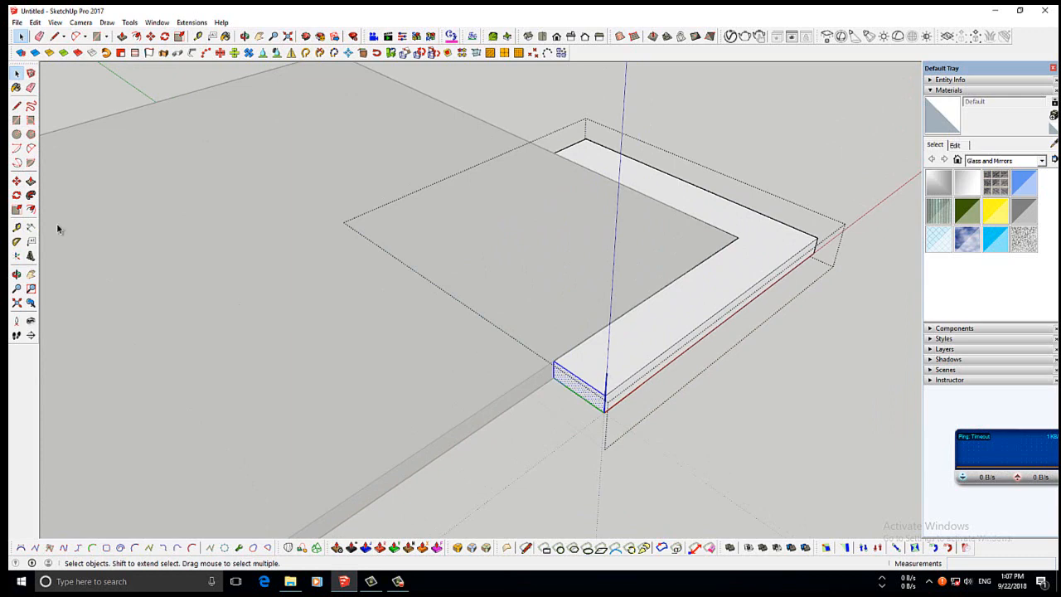
key(s)
drag(603, 398, 584, 390)
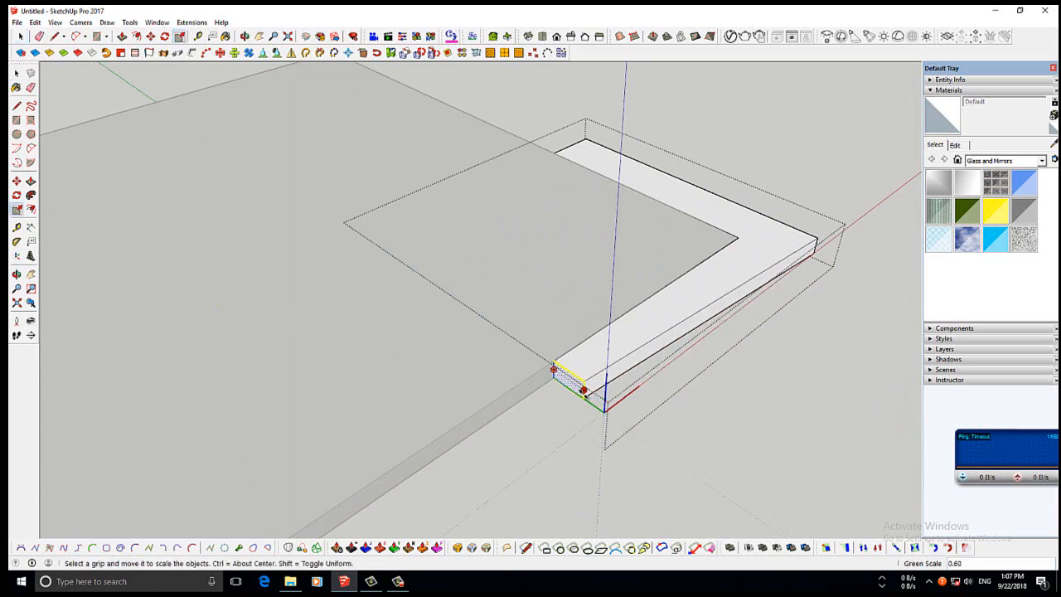
key(Return)
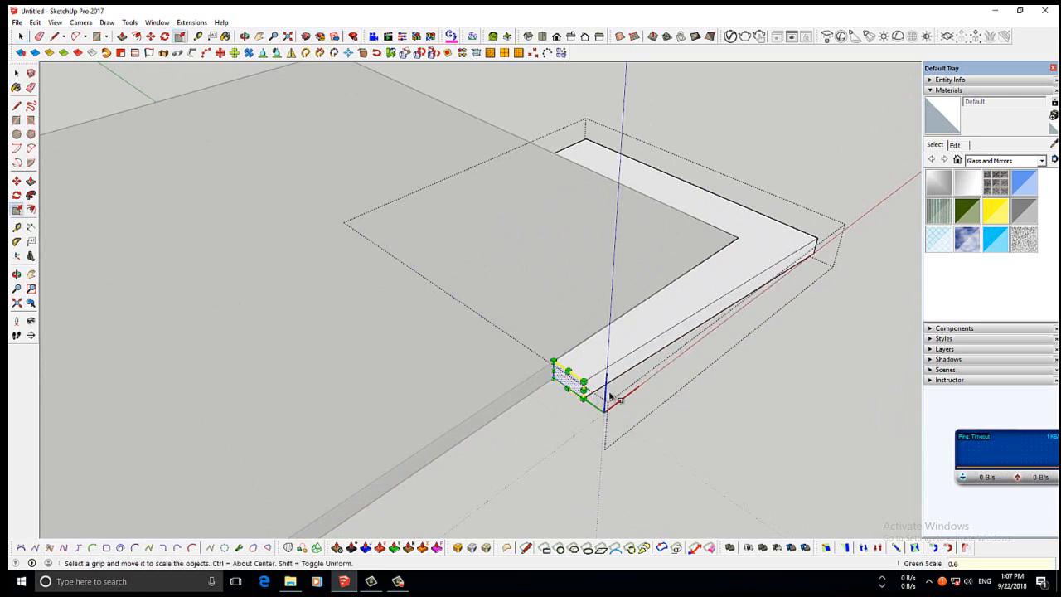
Taper the side arm by scaling its end face narrower along the red axis, and close the component.
click(17, 275)
drag(676, 332, 414, 450)
key(s)
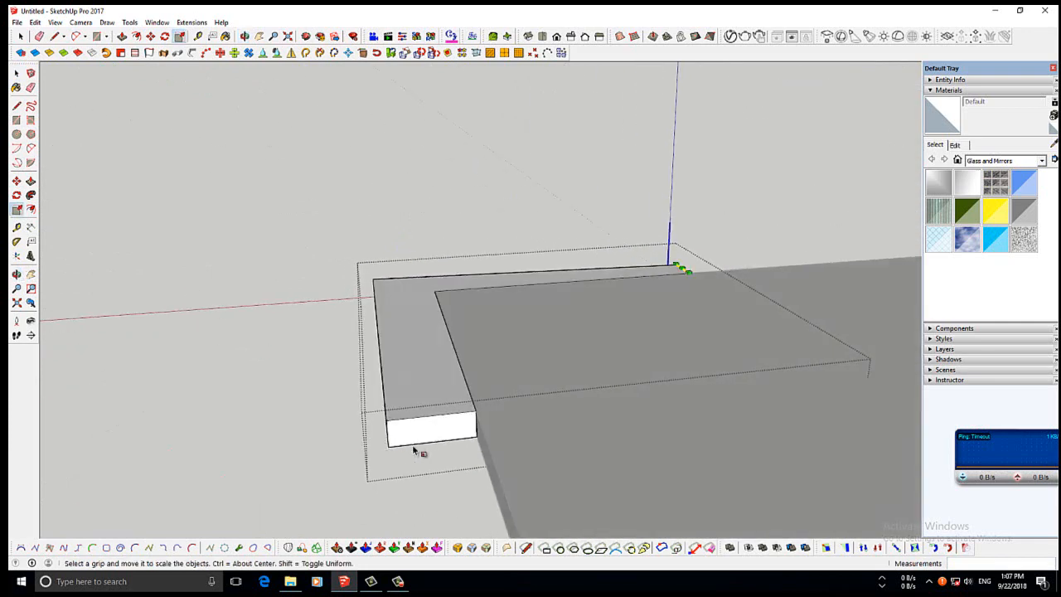
click(15, 74)
click(422, 437)
click(17, 209)
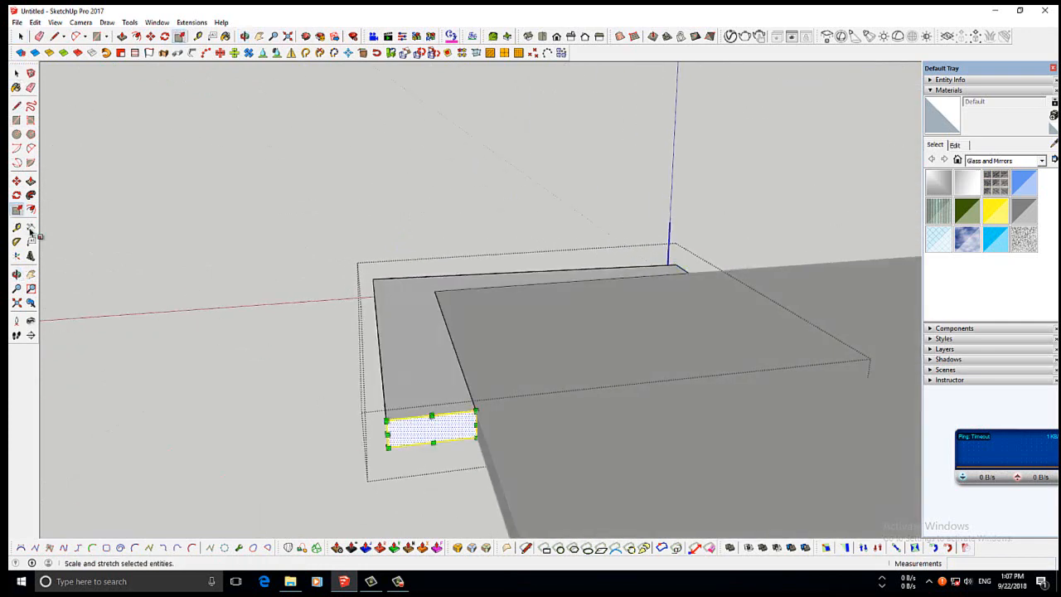
drag(388, 429, 432, 430)
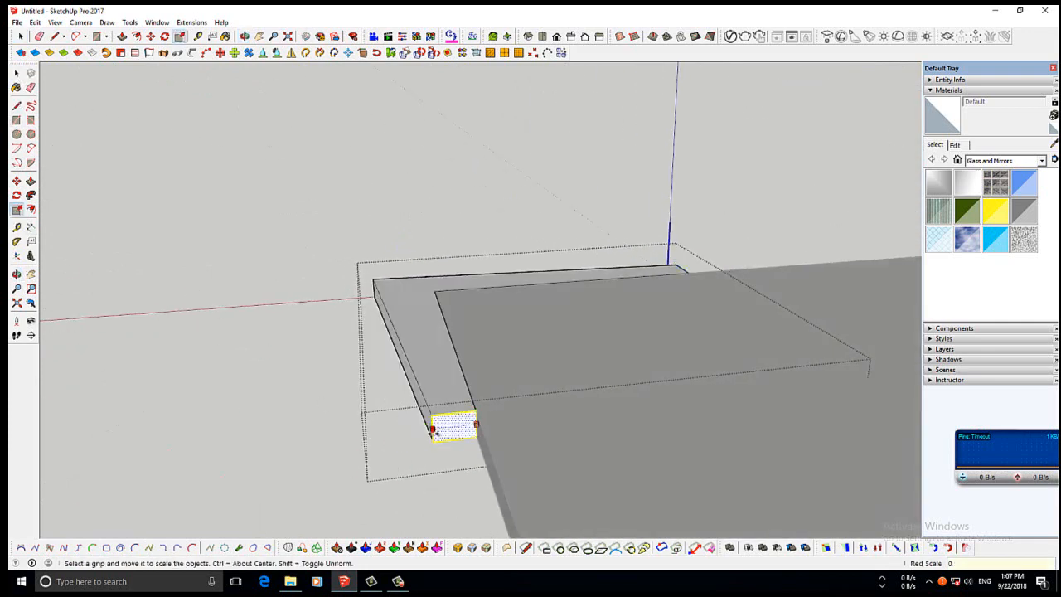
key(o)
drag(437, 431, 736, 410)
click(16, 73)
click(108, 155)
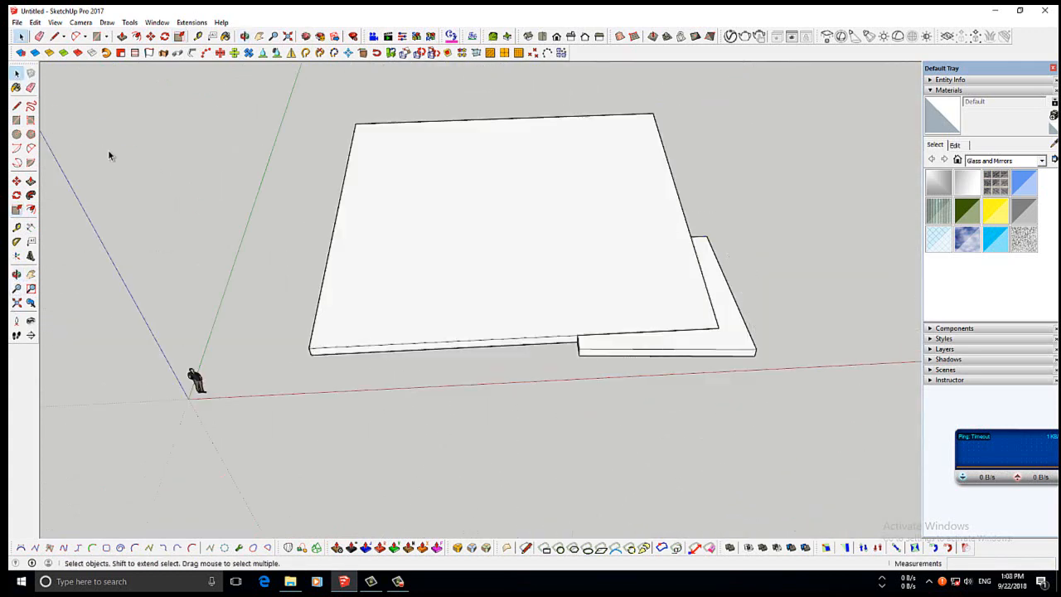
Copy the corner component 20 m along the front edge to the slab's other front corner.
click(742, 349)
key(m)
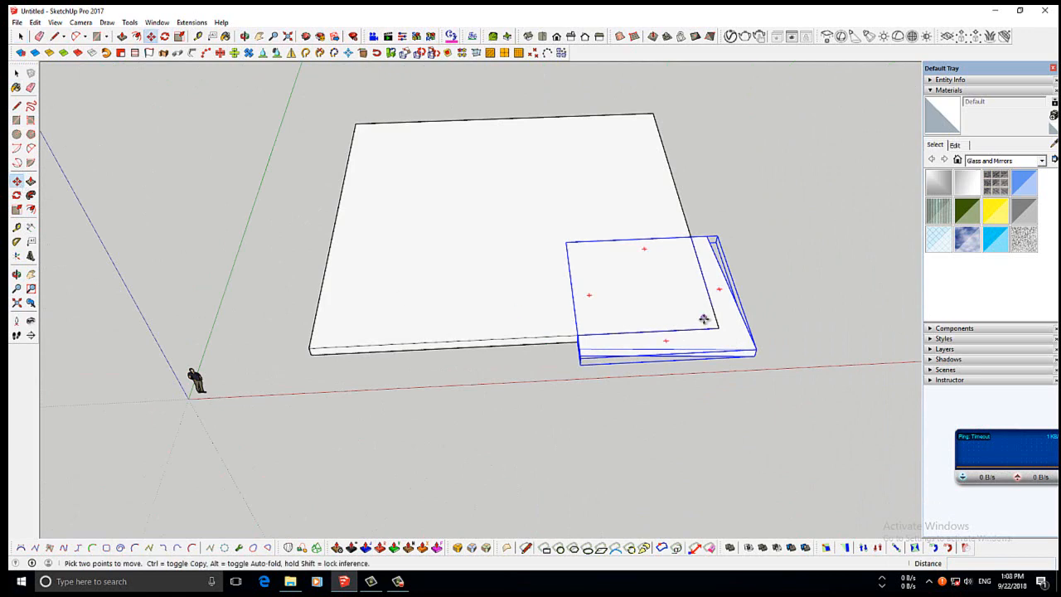
key(ctrl)
click(704, 318)
click(308, 348)
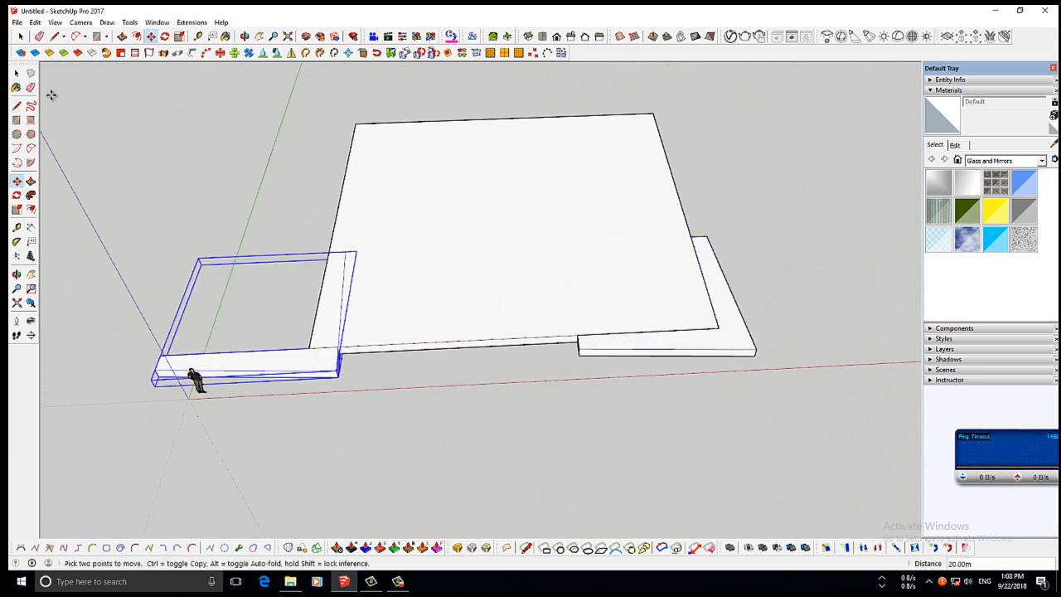
Flip the copy along the component's red axis and move its inner corner onto the slab's corner.
key(space)
right_click(304, 373)
mouse_move(403, 230)
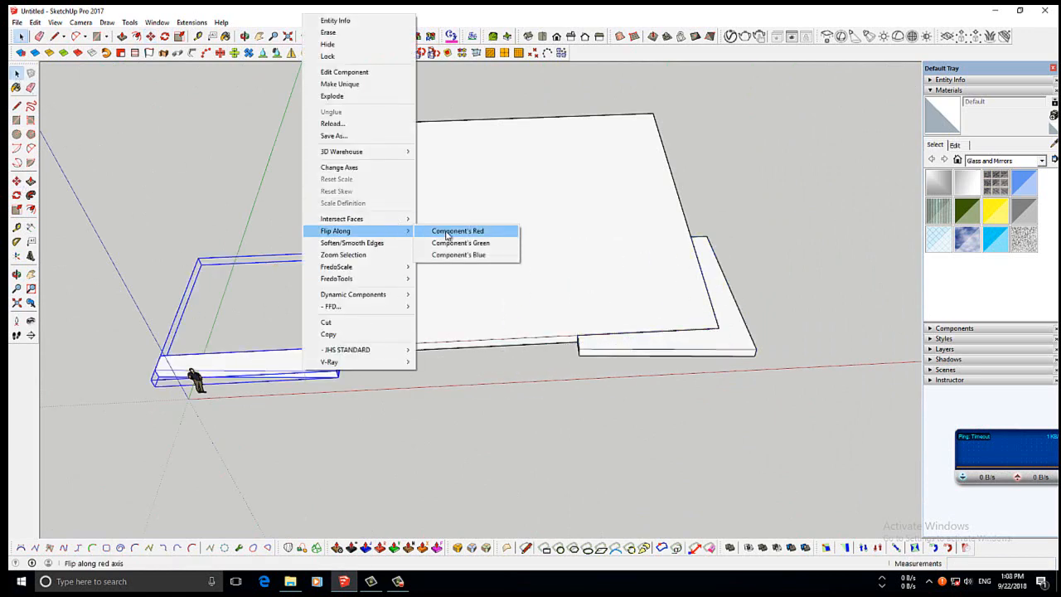
click(460, 230)
key(m)
click(194, 374)
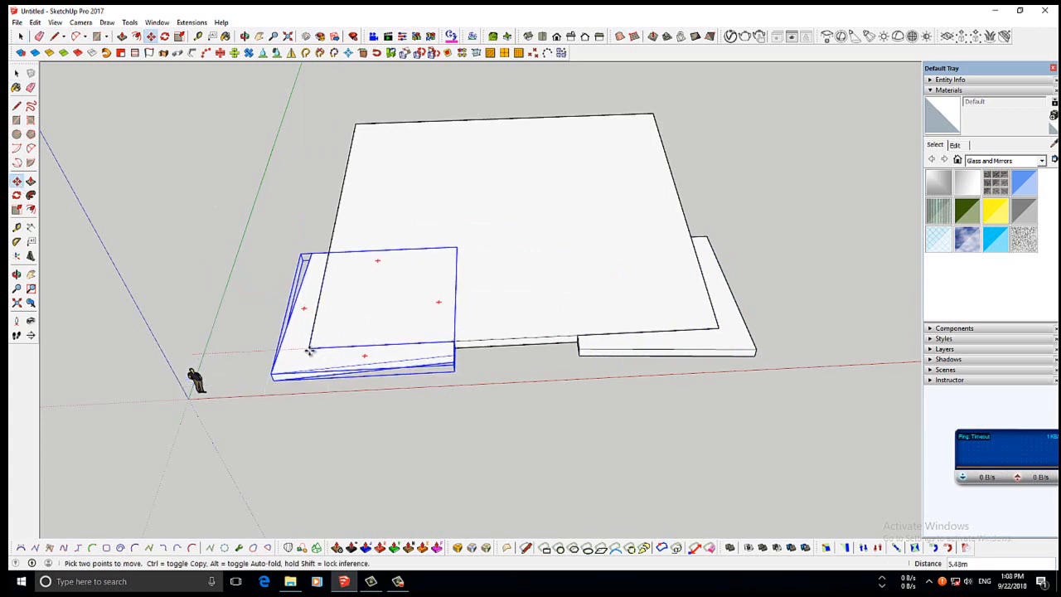
Copy the flipped corner piece from its slab corner to the adjacent back corner.
middle_drag(310, 346, 657, 397)
key(ctrl)
click(757, 314)
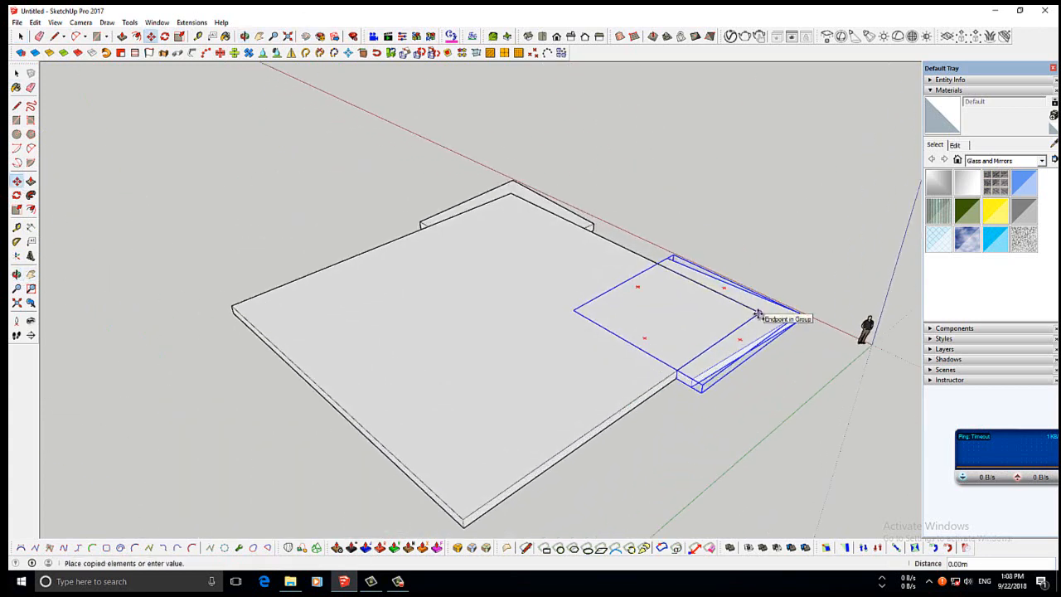
click(464, 521)
scroll(518, 347, down, 2)
Flip the back corner copy along the component's green axis and move its inner corner onto the slab's corner.
key(space)
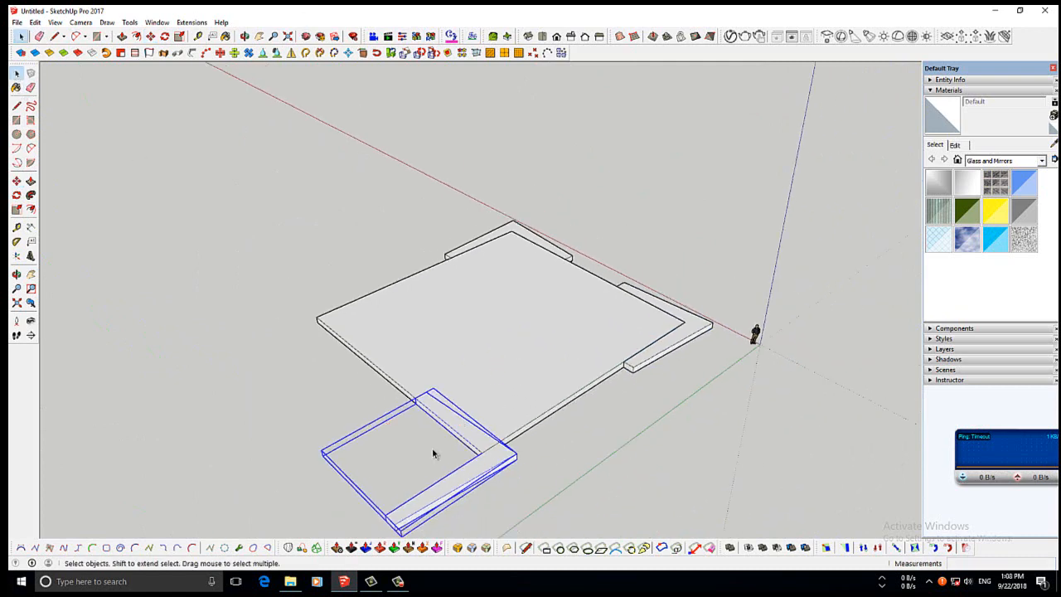
right_click(469, 486)
mouse_move(562, 336)
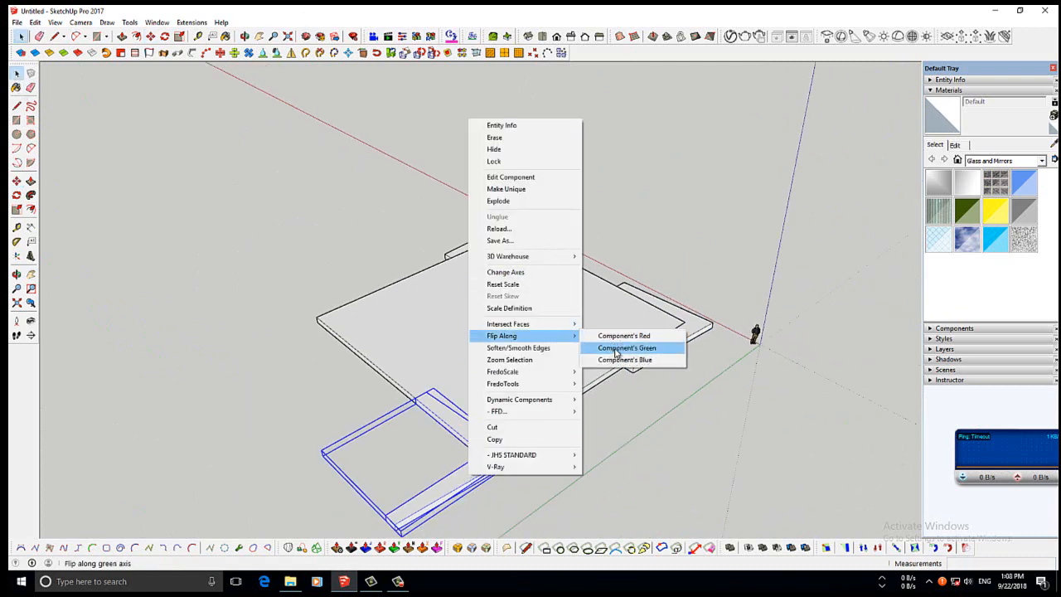
click(613, 347)
key(m)
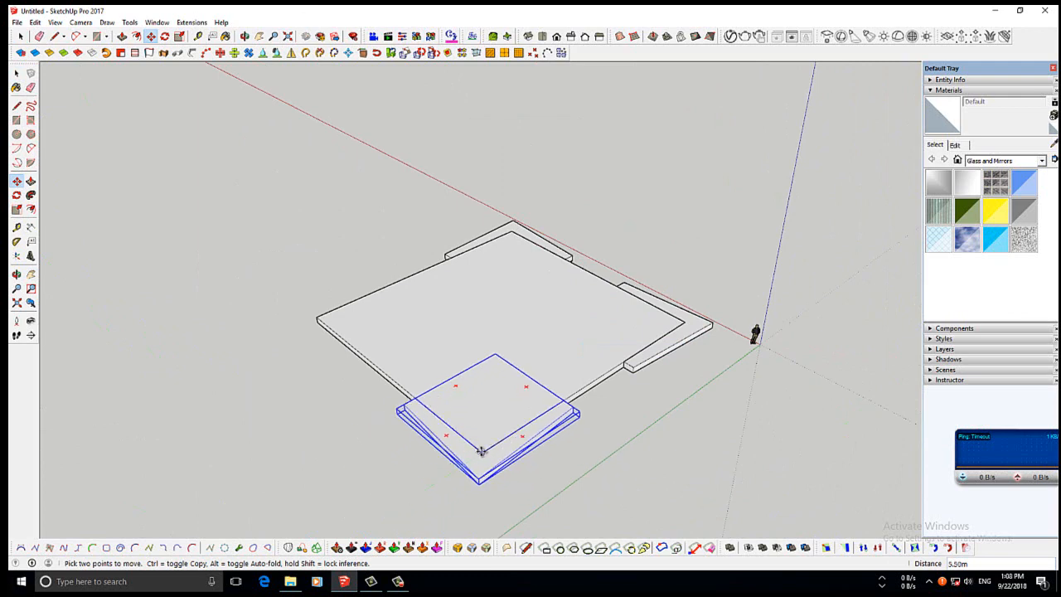
Copy the back corner piece 20 m to the slab's remaining corner.
key(ctrl)
click(482, 454)
click(318, 318)
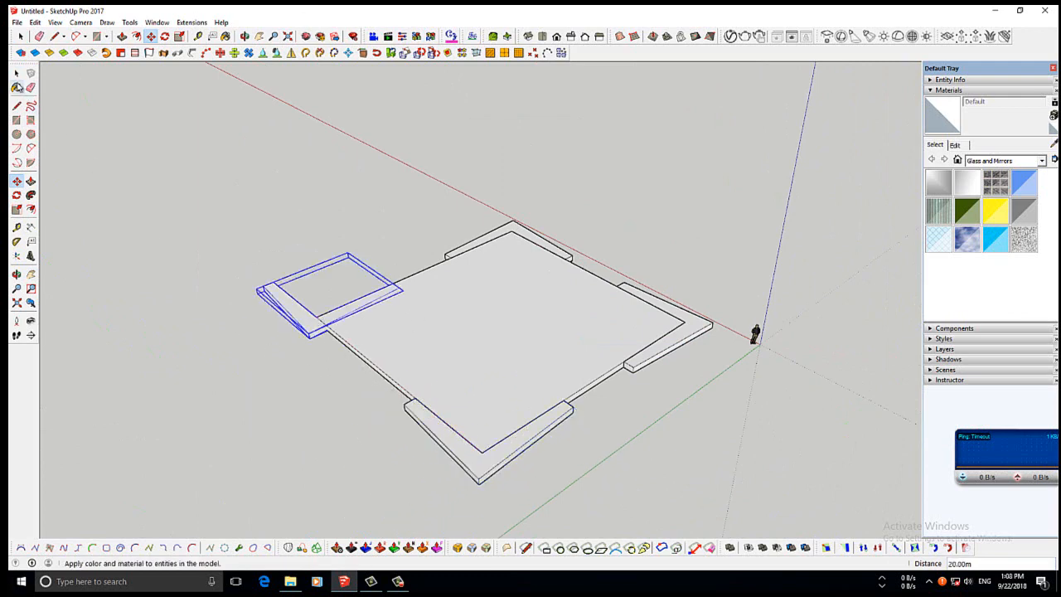
Flip the remaining corner copy along the component's red axis and move its inner corner onto the slab's corner.
click(16, 72)
right_click(294, 319)
mouse_move(373, 431)
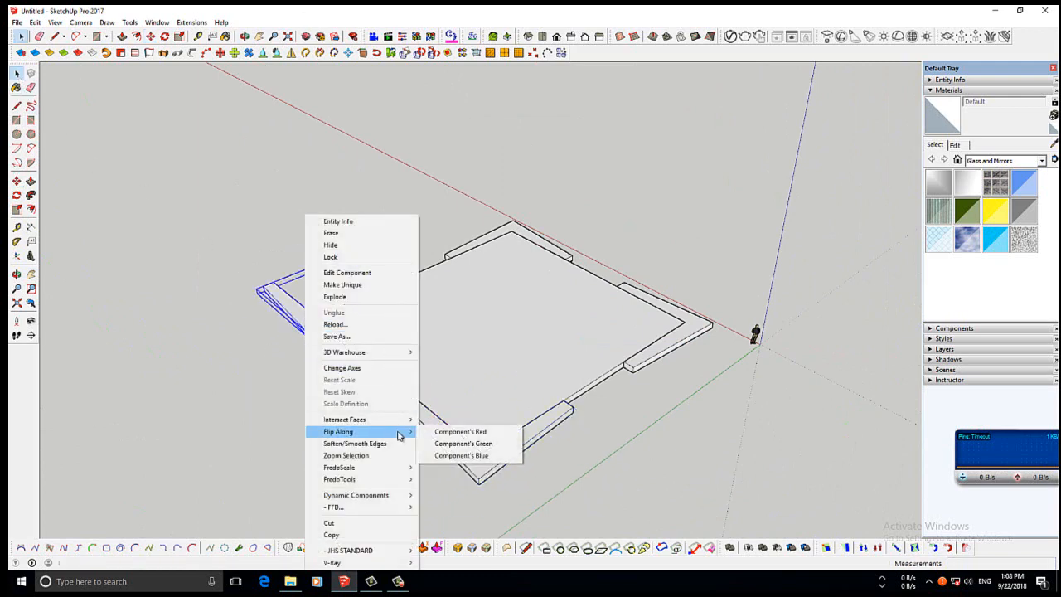
click(466, 432)
key(m)
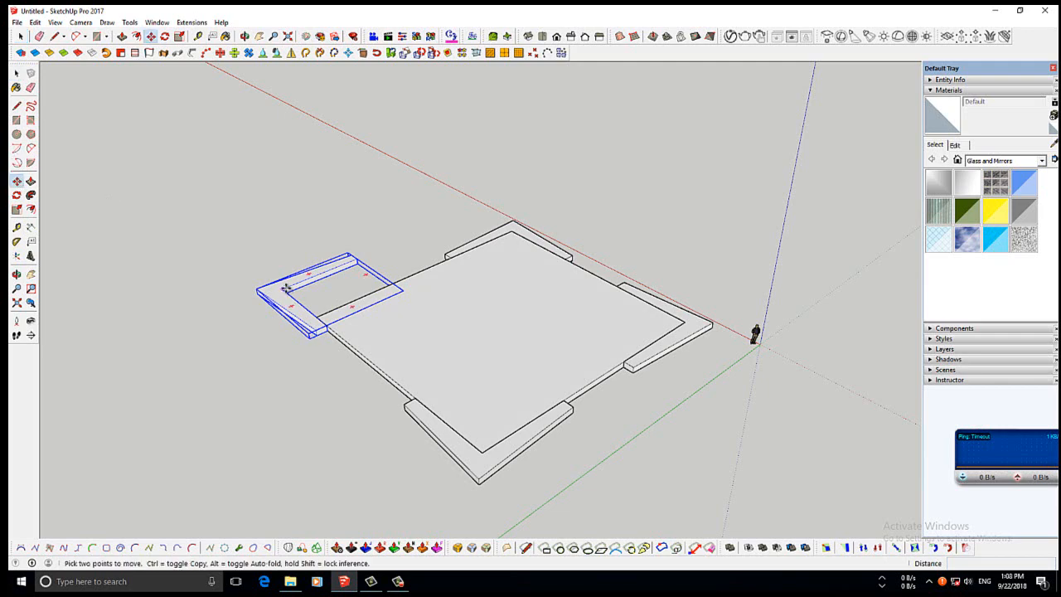
click(285, 290)
click(318, 317)
Open a front corner piece for editing and draw a diagonal about 2.12 m long across its top from inner to outer corner.
click(17, 275)
drag(539, 346, 210, 339)
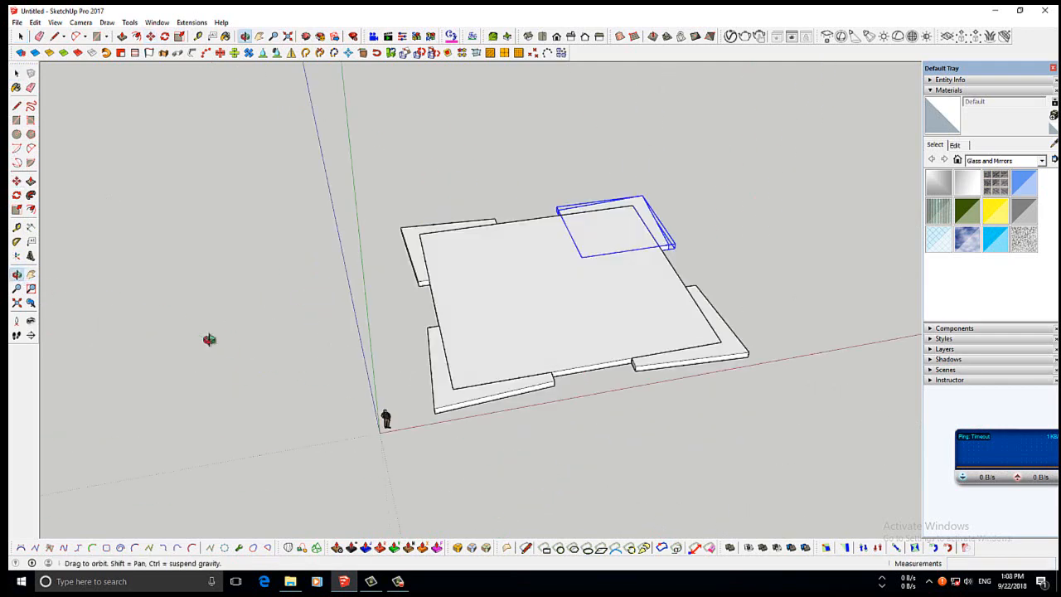
middle_drag(210, 339, 593, 324)
click(17, 73)
scroll(535, 413, up, 1)
click(536, 413)
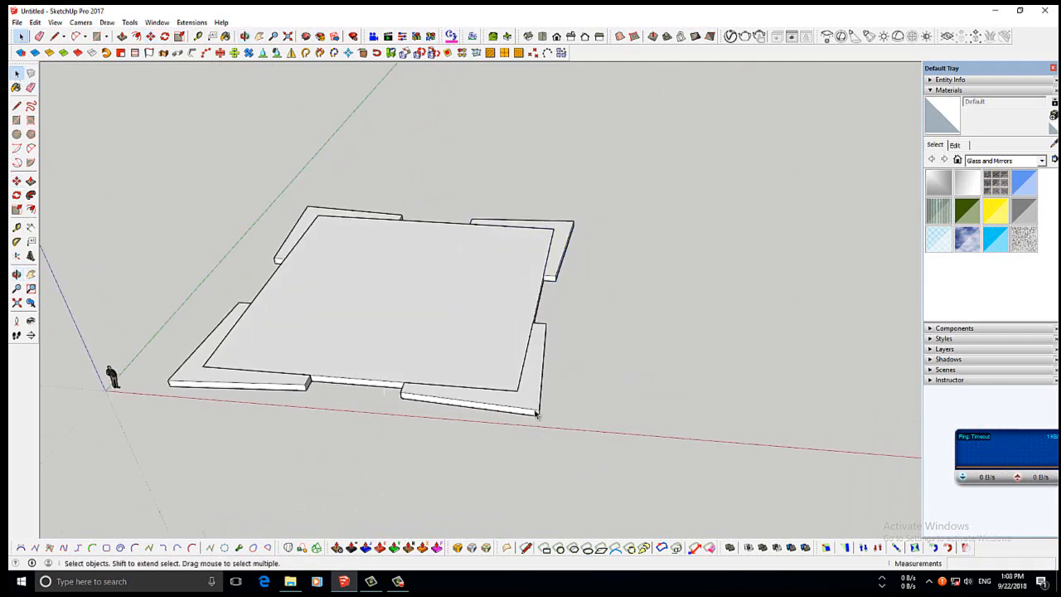
scroll(525, 395, up, 2)
double_click(525, 395)
click(17, 106)
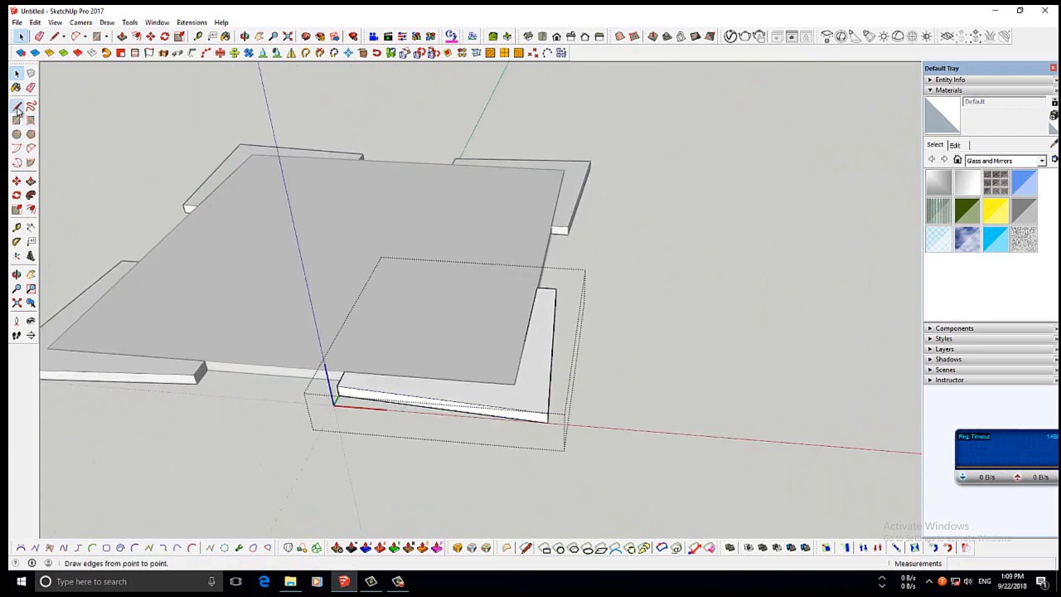
scroll(547, 406, up, 2)
click(491, 366)
click(538, 408)
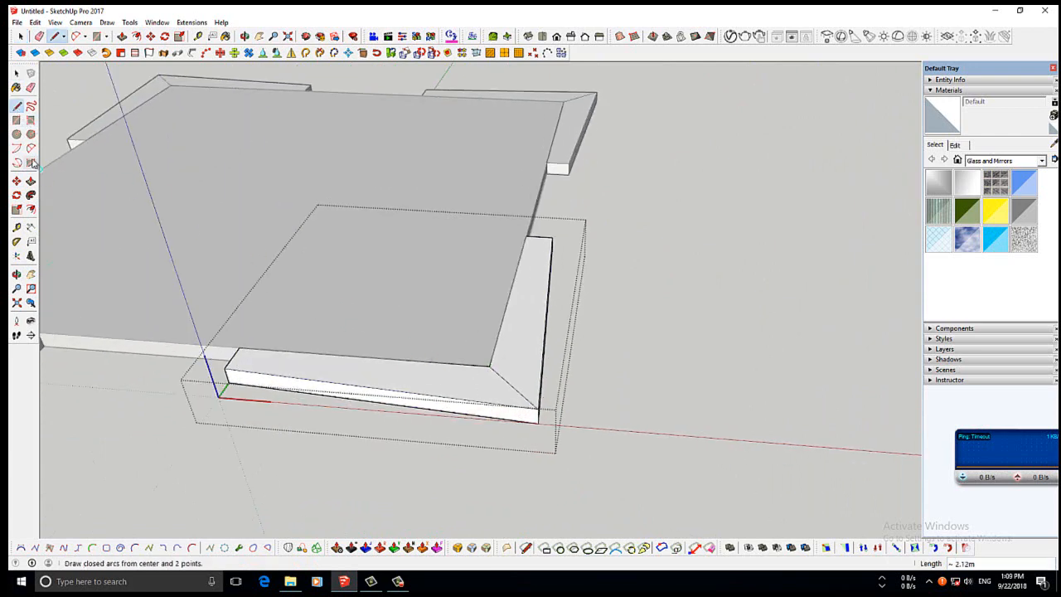
Draw a circle of radius 0.4 m centred on the midpoint of the corner piece's diagonal.
click(17, 133)
click(513, 386)
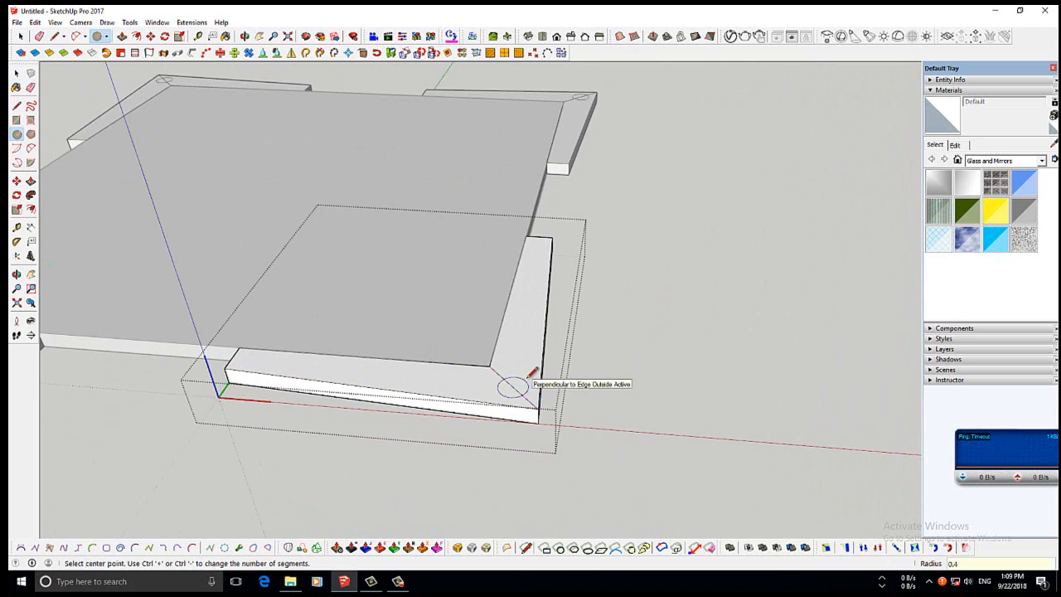
click(524, 375)
middle_drag(523, 365, 467, 329)
click(17, 75)
click(16, 76)
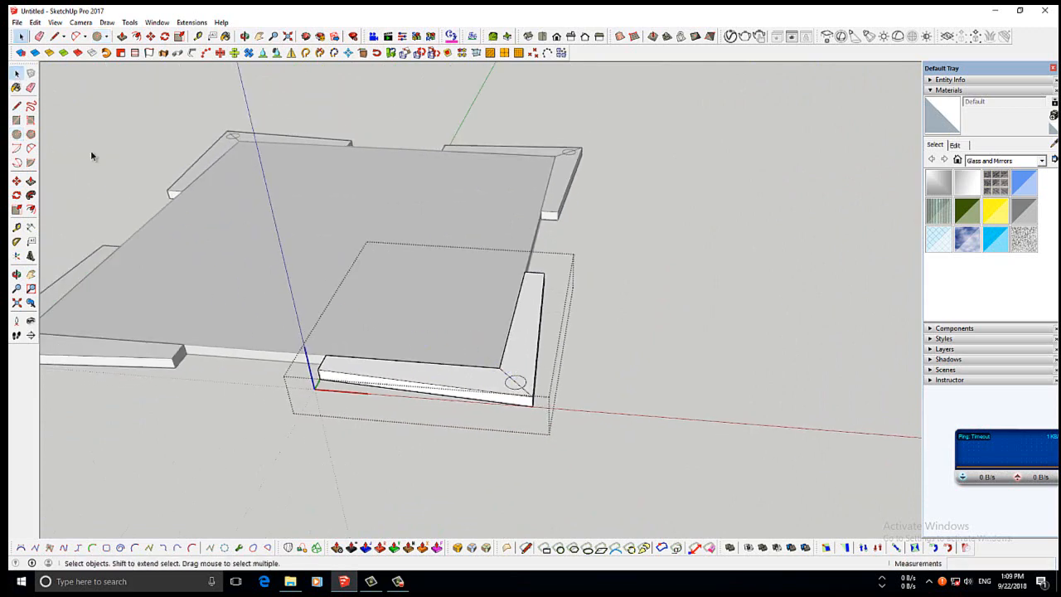
Draw centrelines about 7.76 m long from the circle's centre to the midpoints of both arms' end edges.
key(l)
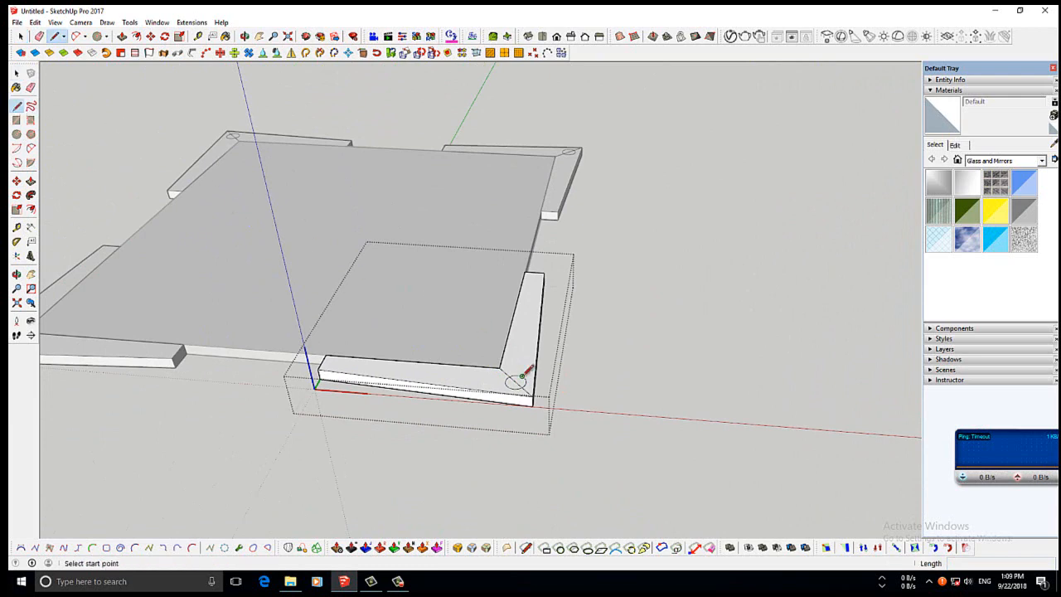
scroll(519, 381, up, 3)
click(516, 380)
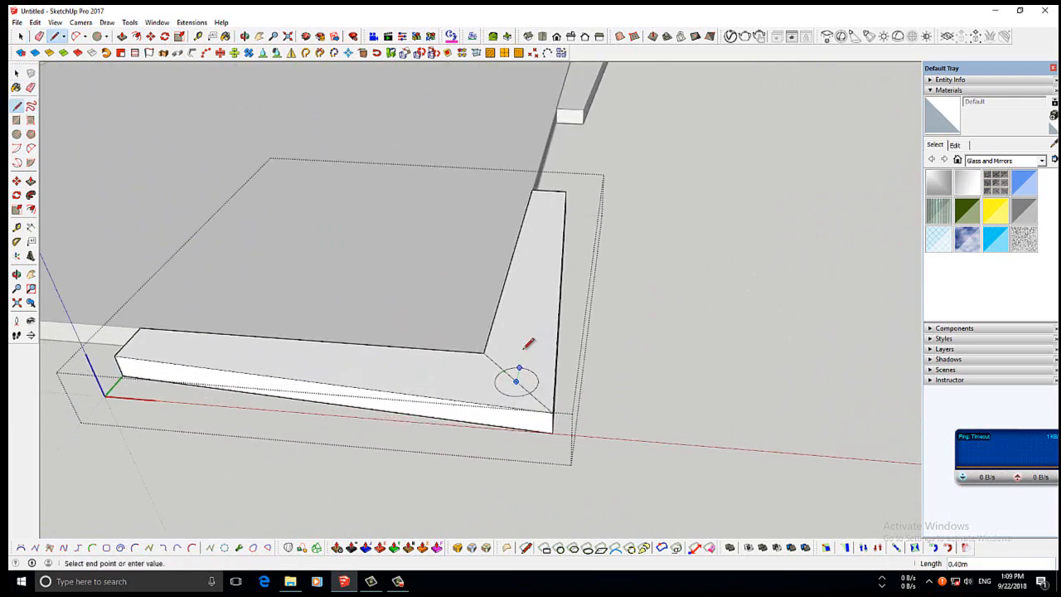
click(549, 190)
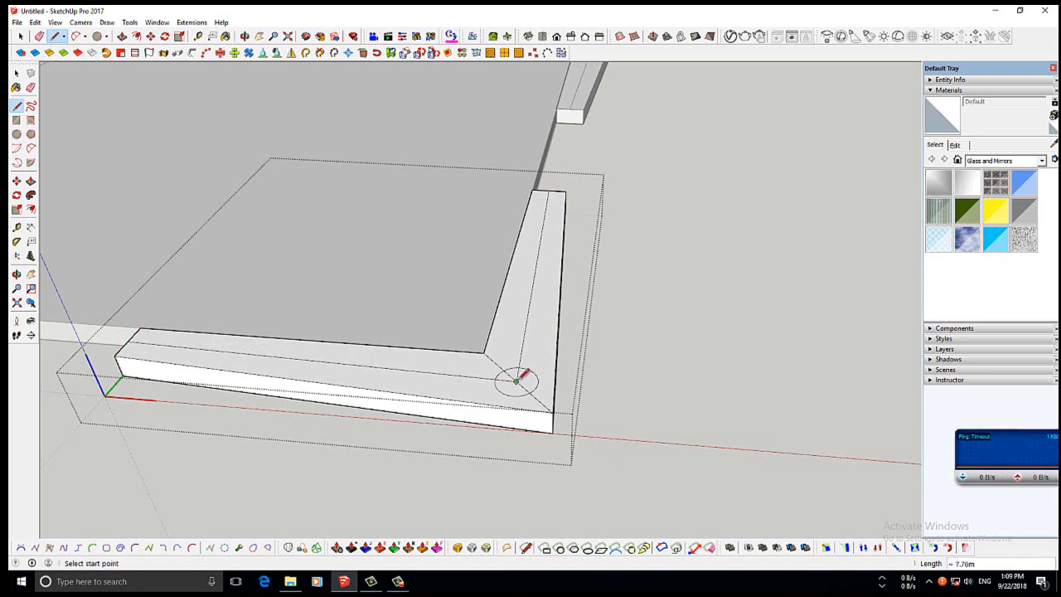
Draw 6 m lines from the circle's centre along the centrelines of both arms to mark the outer circle centres.
click(516, 381)
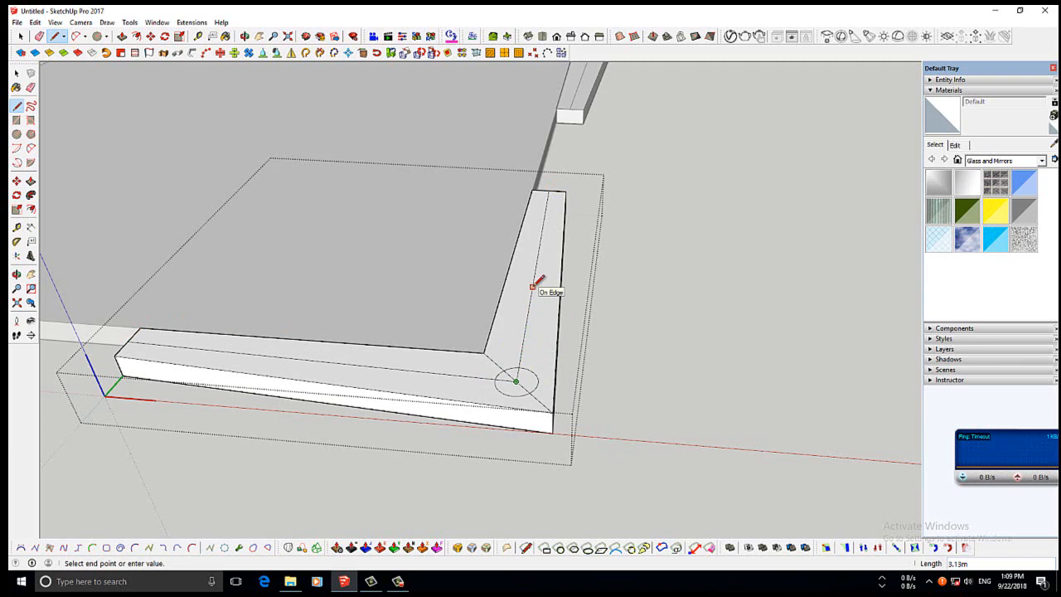
click(543, 221)
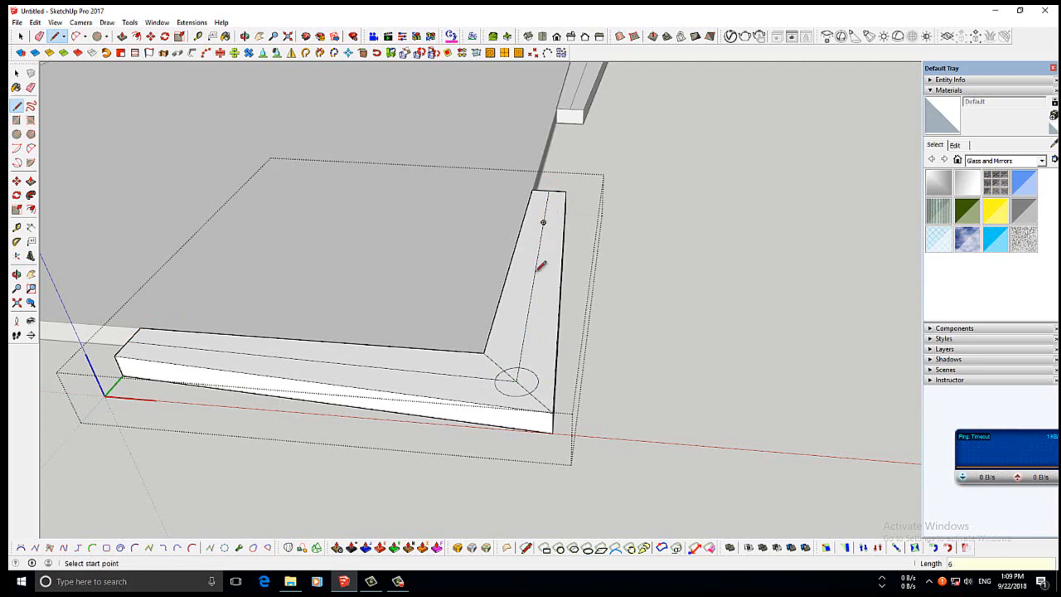
click(515, 380)
key(Escape)
Draw a smaller circle at the marked point near the end of each arm.
key(c)
click(545, 222)
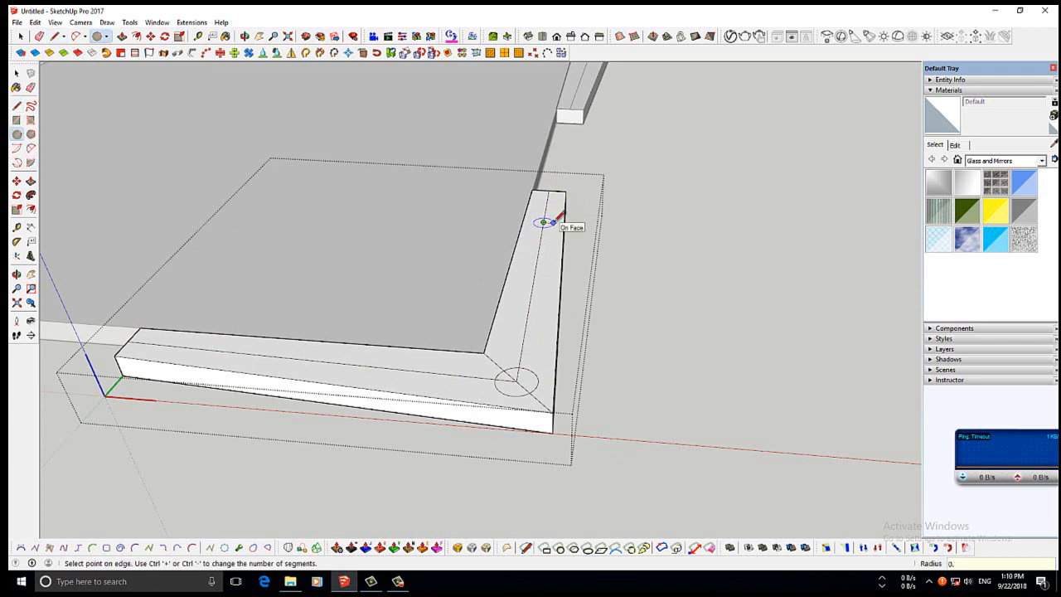
click(553, 222)
click(211, 349)
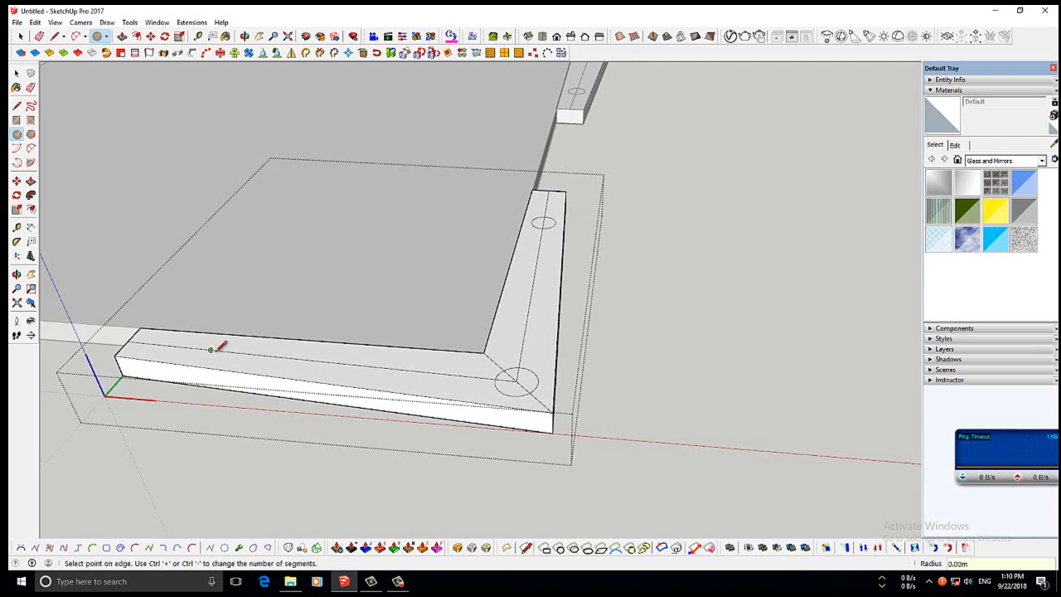
click(229, 349)
Erase the centrelines and the diagonal from the corner piece's top face, leaving only the three circles.
key(e)
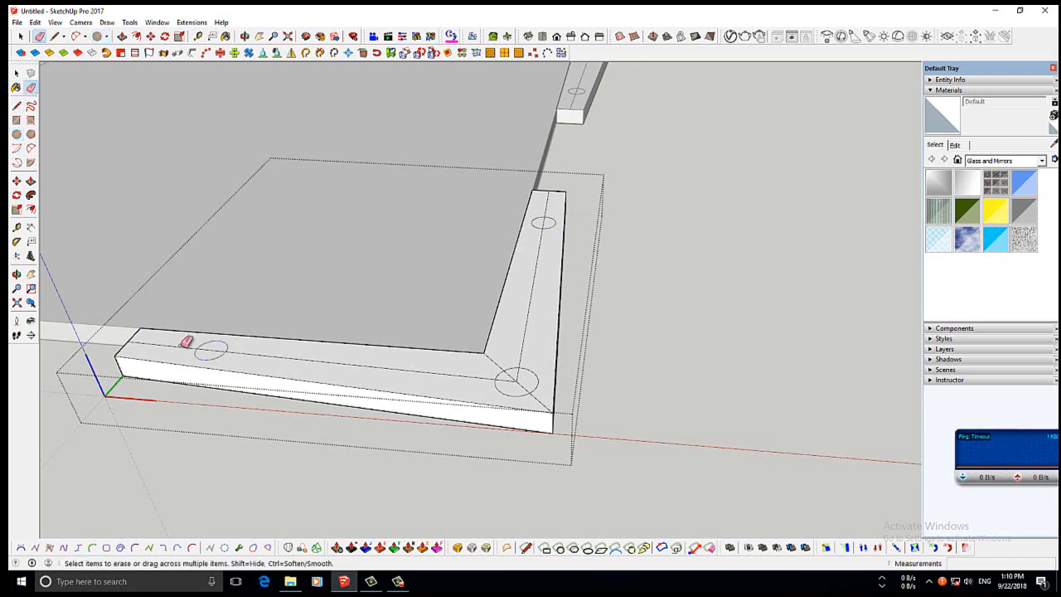
click(282, 353)
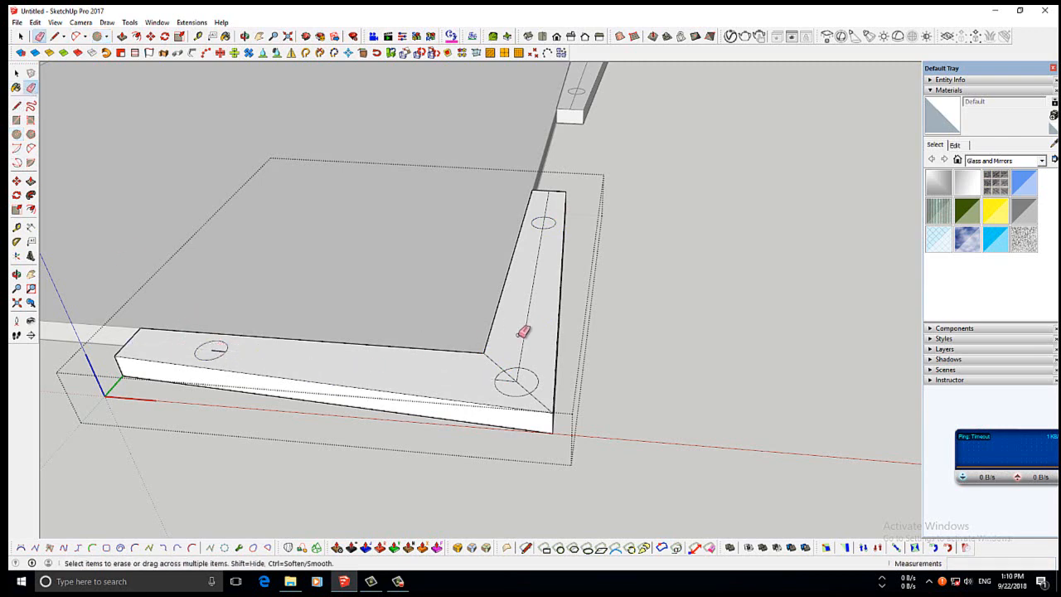
click(534, 281)
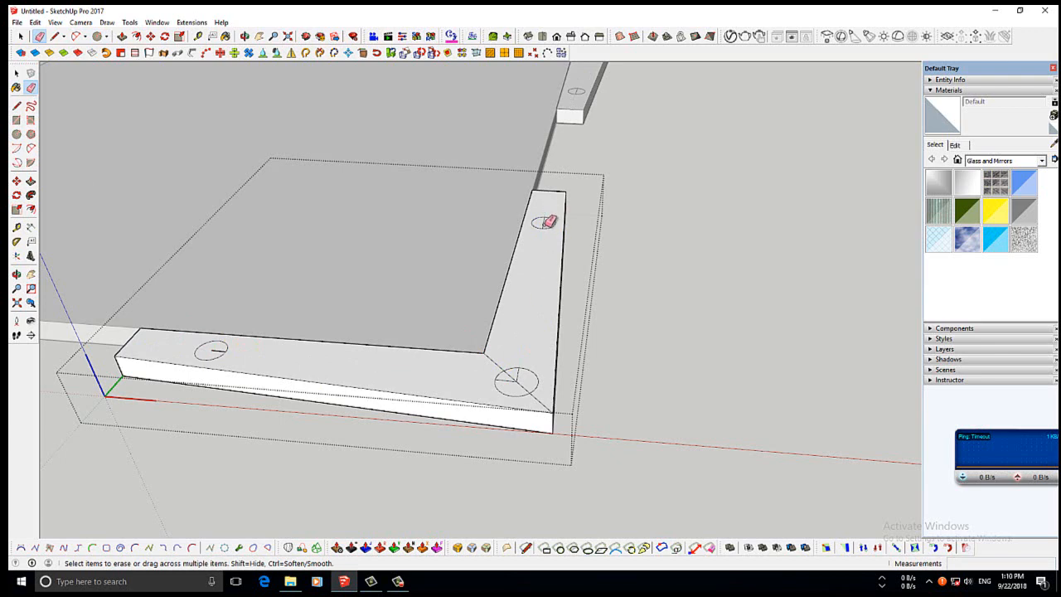
drag(519, 379, 546, 404)
scroll(401, 372, down, 5)
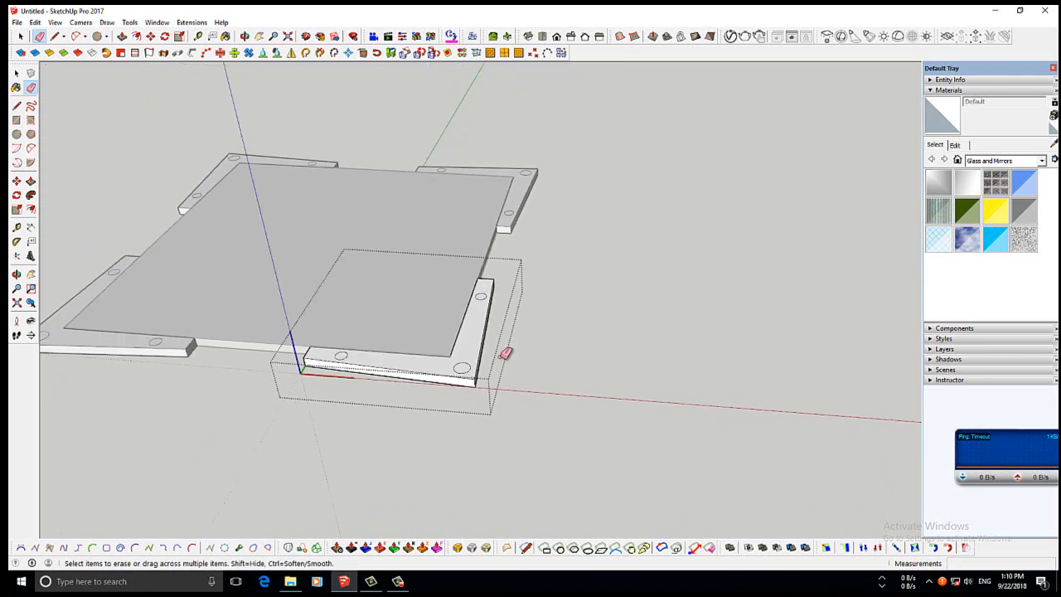
Split the end face of the front arm with a vertical line between the midpoints of its upper and lower edges.
scroll(502, 355, down, 2)
scroll(246, 334, up, 2)
scroll(608, 373, up, 2)
scroll(527, 381, up, 1)
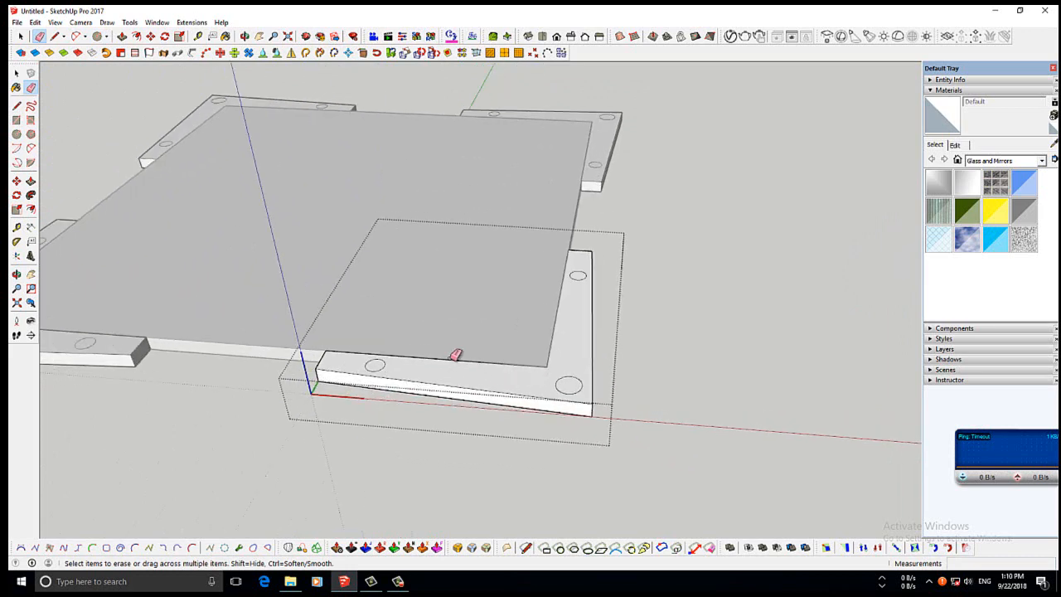
scroll(444, 353, down, 2)
middle_drag(201, 304, 260, 440)
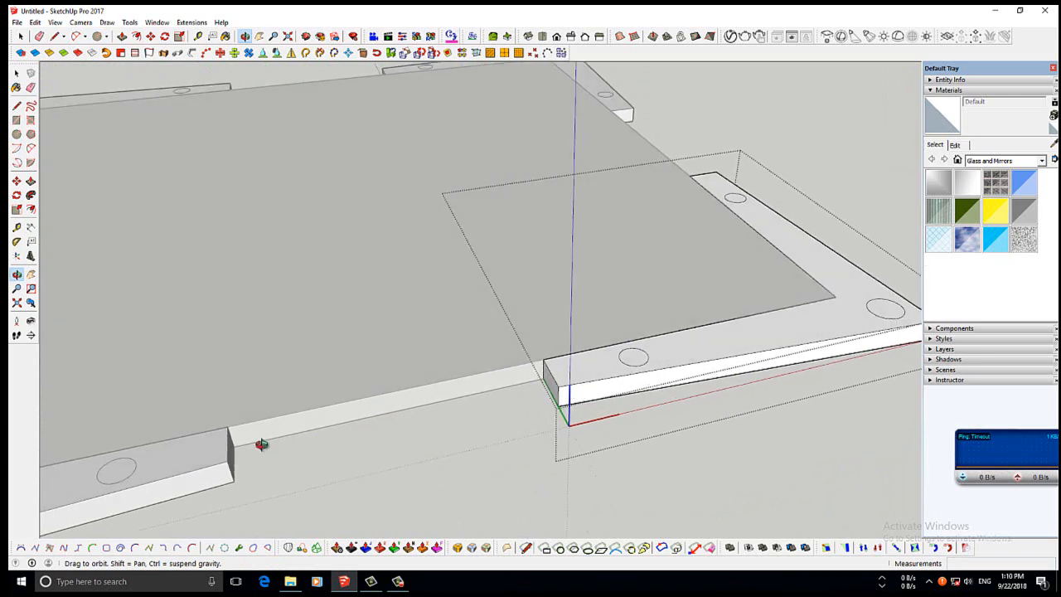
click(17, 106)
scroll(550, 388, up, 1)
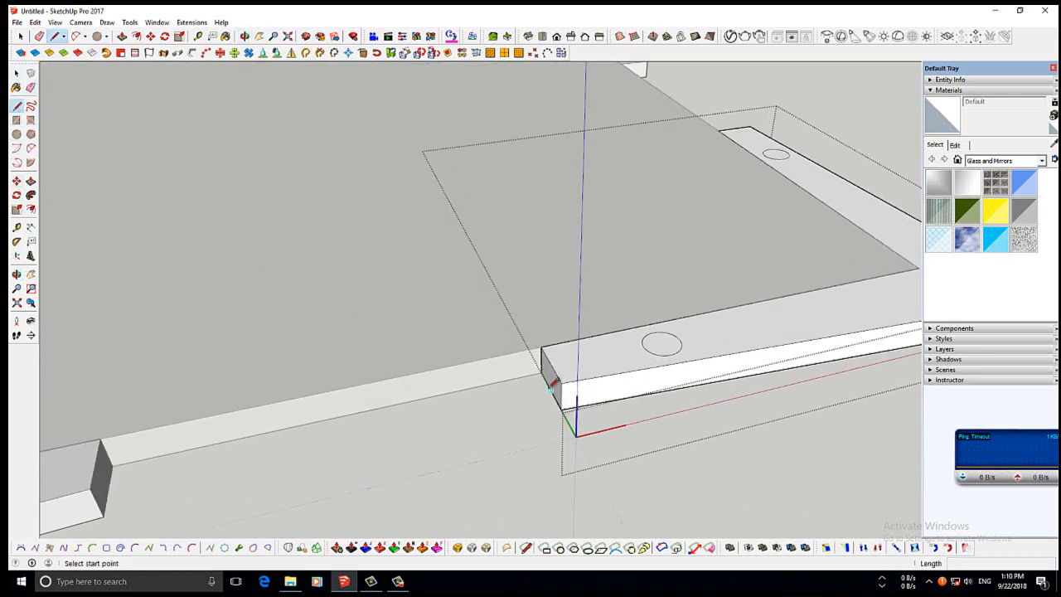
click(561, 381)
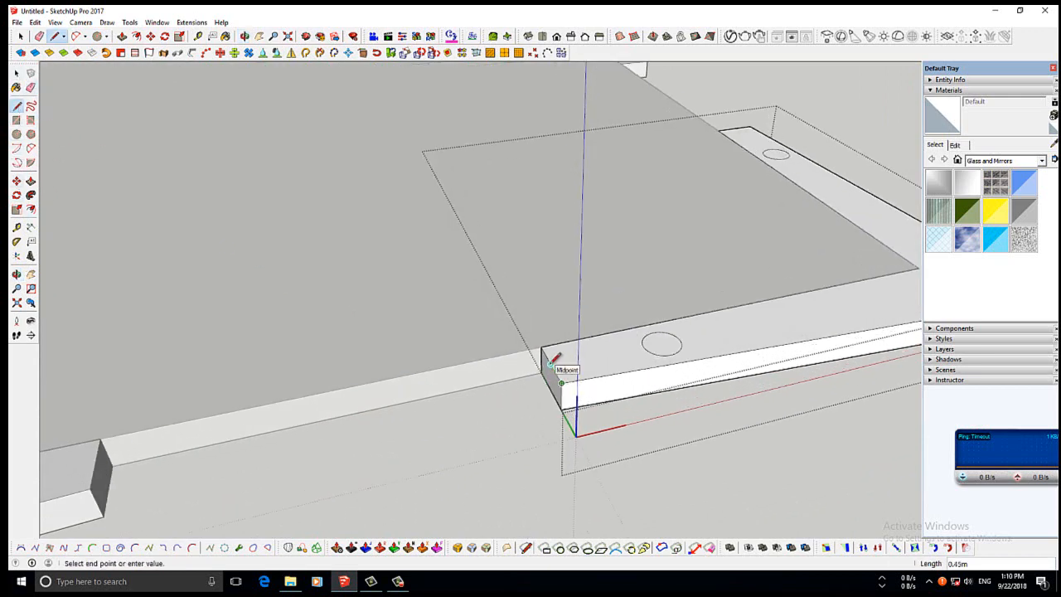
scroll(551, 364, up, 1)
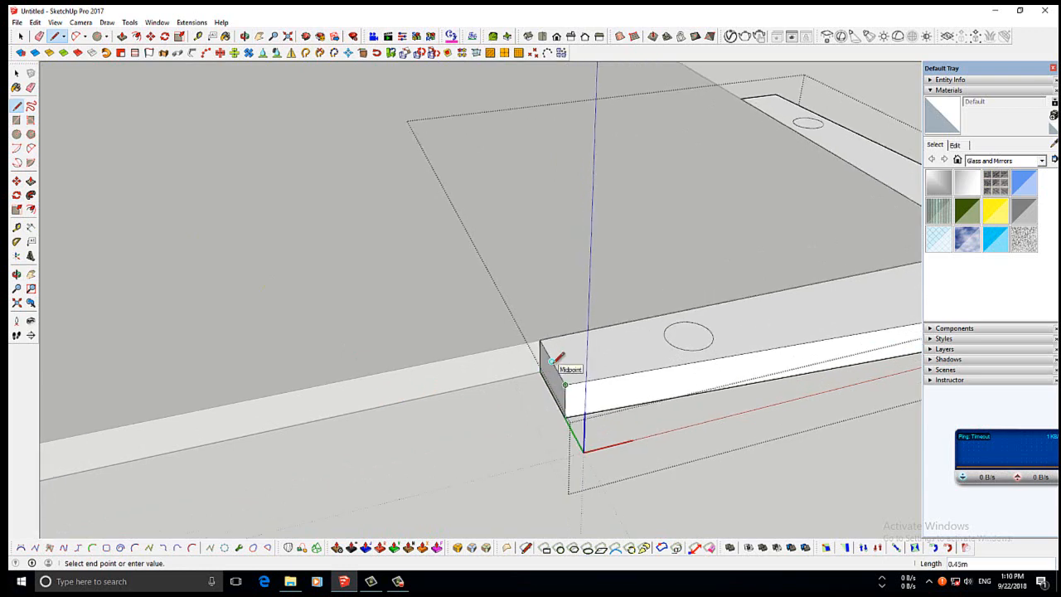
click(552, 393)
scroll(552, 390, down, 2)
scroll(551, 355, up, 2)
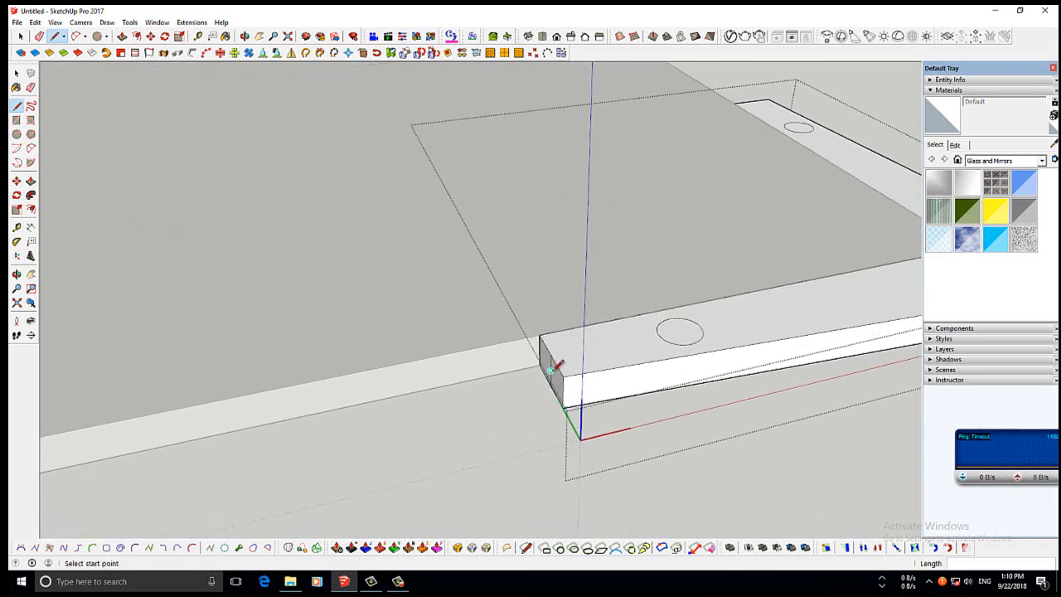
scroll(557, 348, down, 2)
Extend the slab-side half of the arm's end face 3 m along the slab's edge with Push/Pull.
click(31, 181)
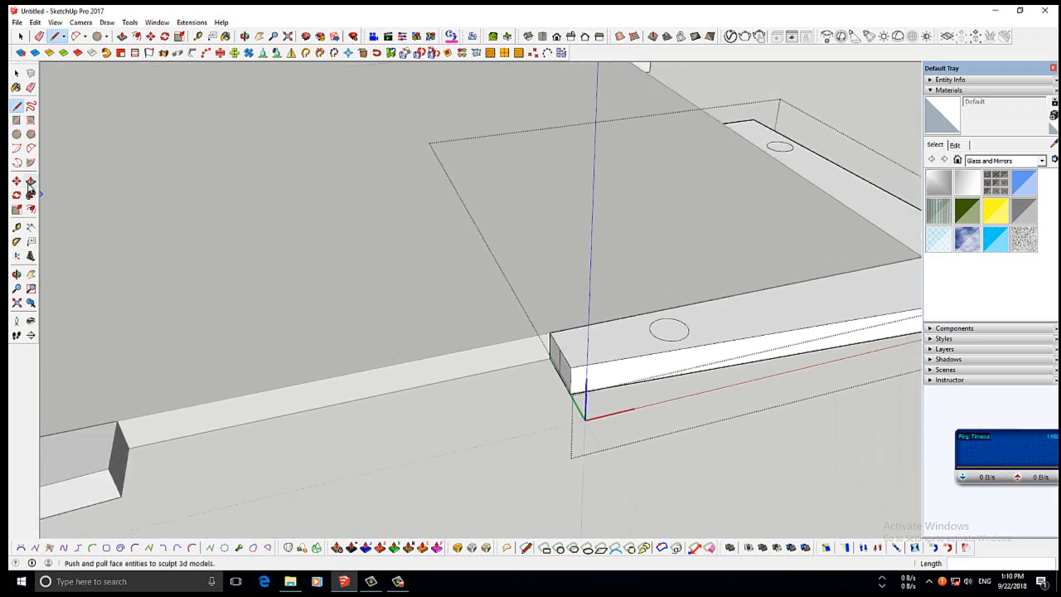
click(552, 365)
click(348, 379)
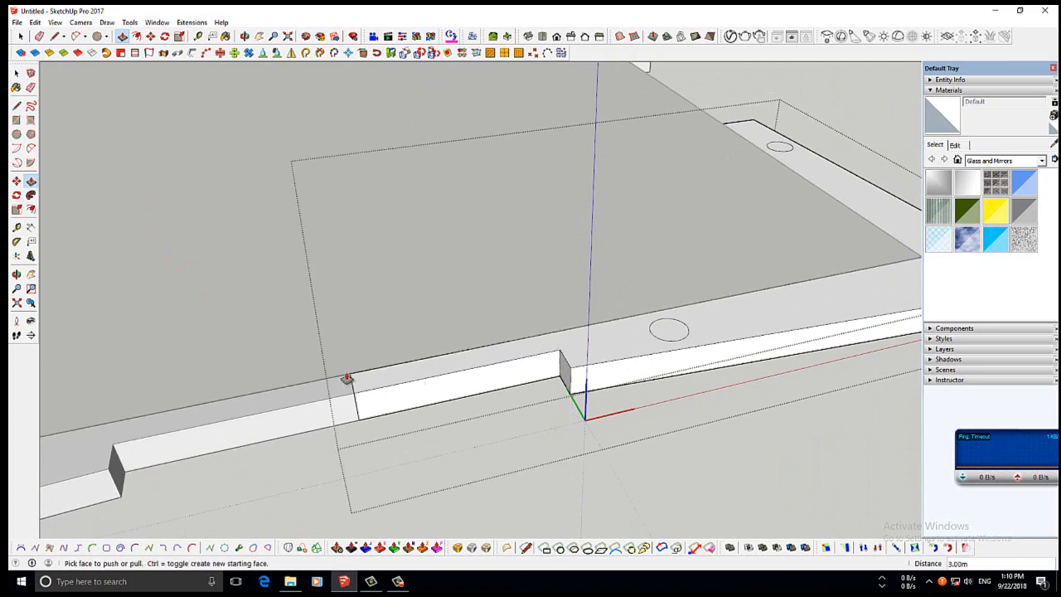
Draw a line across the top face where the narrow extension meets the arm, separating the two surfaces.
scroll(456, 400, down, 5)
click(17, 274)
drag(572, 365, 426, 403)
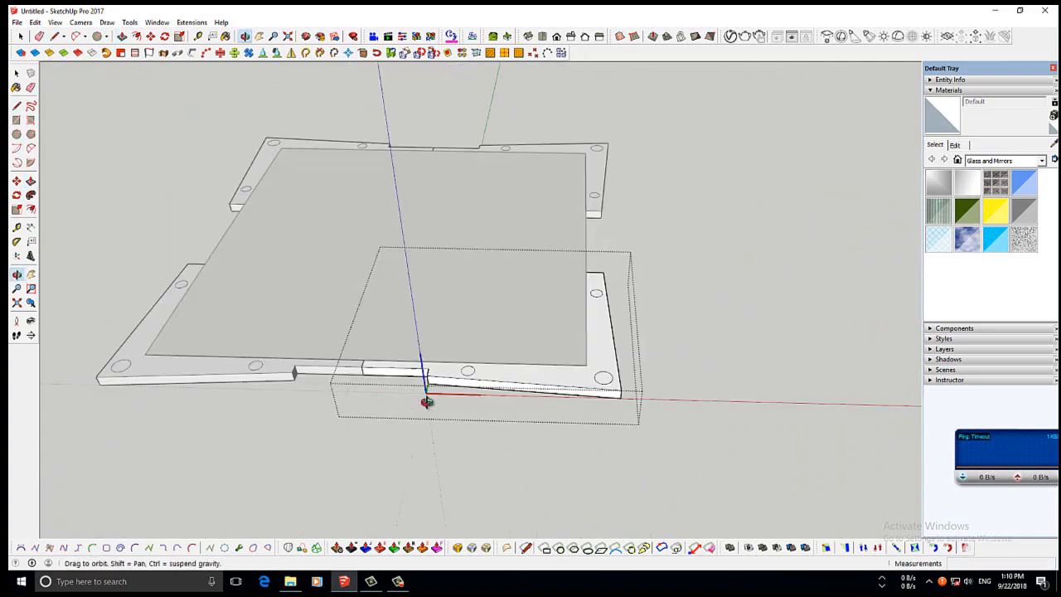
drag(630, 356, 423, 406)
drag(704, 307, 553, 282)
scroll(552, 282, up, 2)
drag(415, 294, 422, 401)
key(l)
click(574, 413)
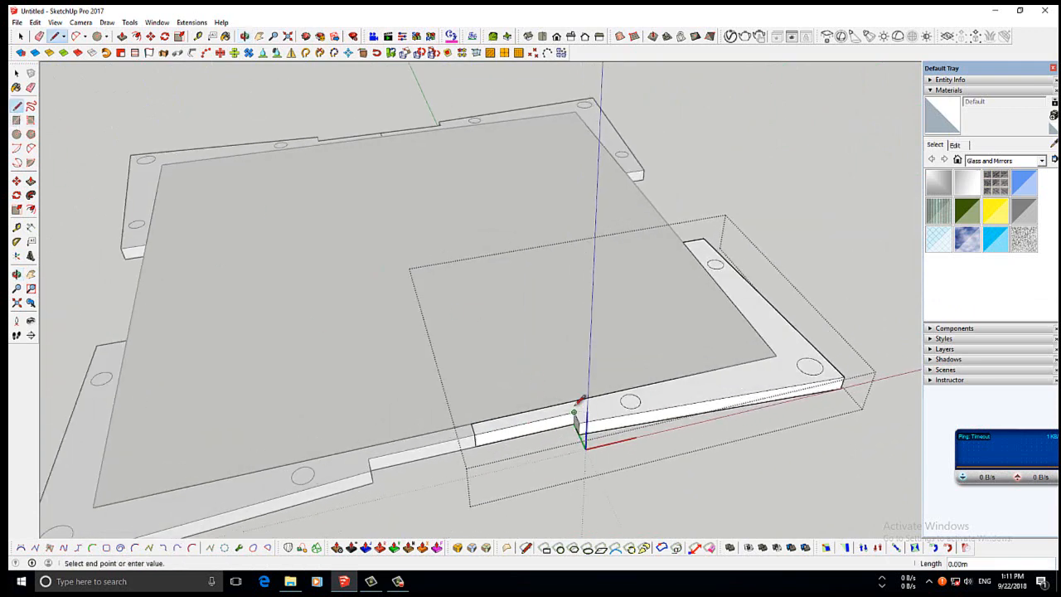
click(569, 403)
Raise the top face of the narrow extension 3.40 m with Push/Pull.
click(31, 182)
click(510, 424)
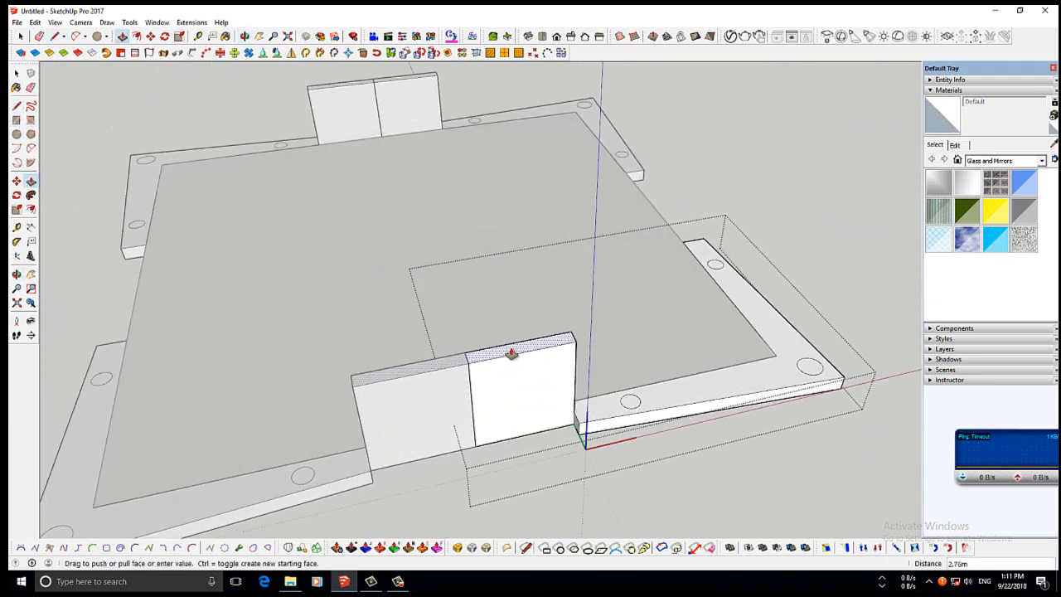
scroll(512, 354, down, 3)
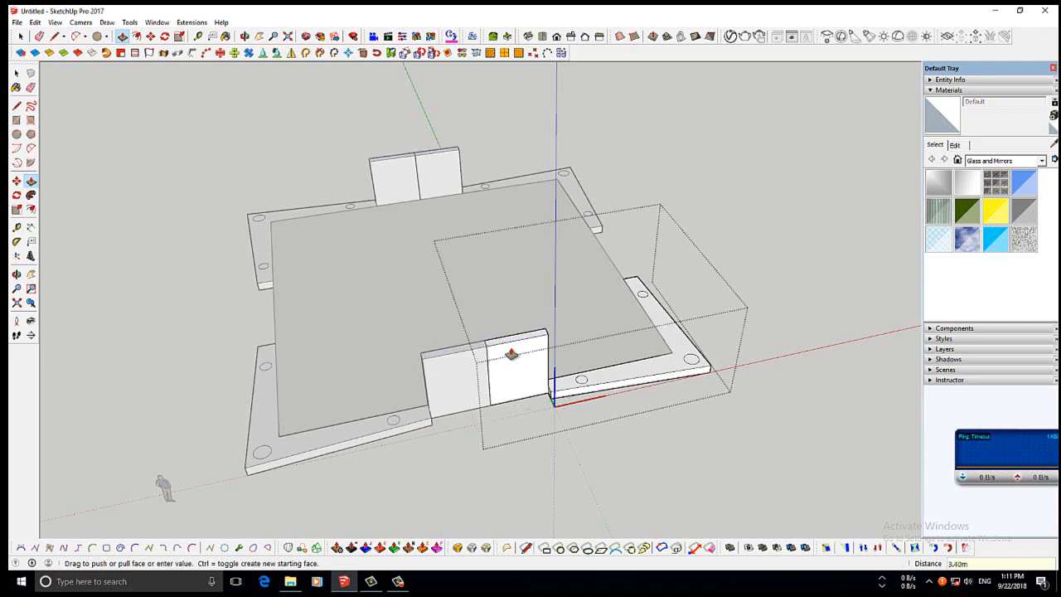
click(502, 399)
Finish editing the corner component and select the square slab.
scroll(502, 401, up, 3)
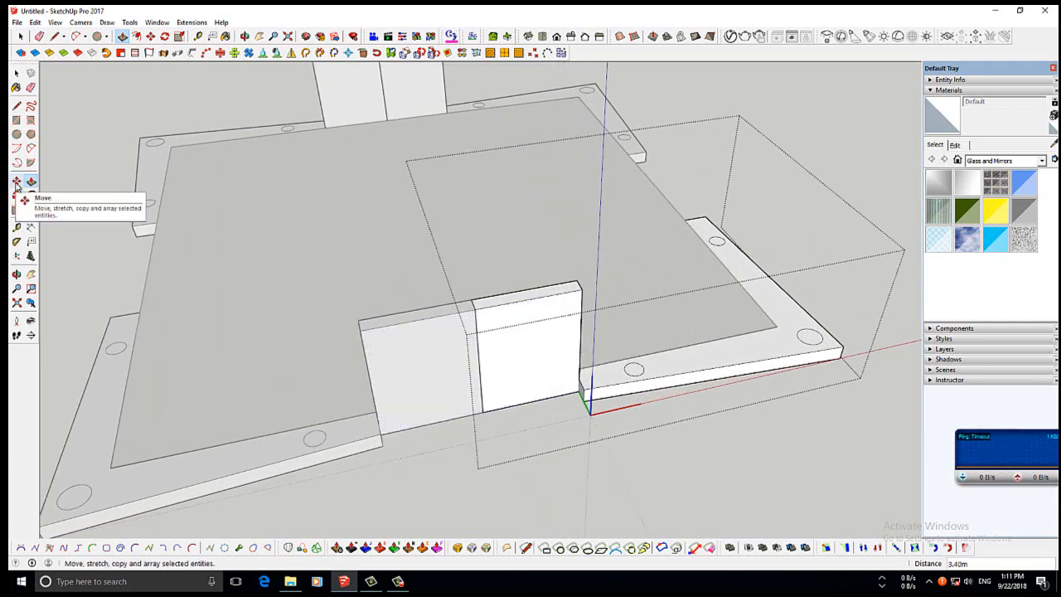
scroll(548, 320, down, 2)
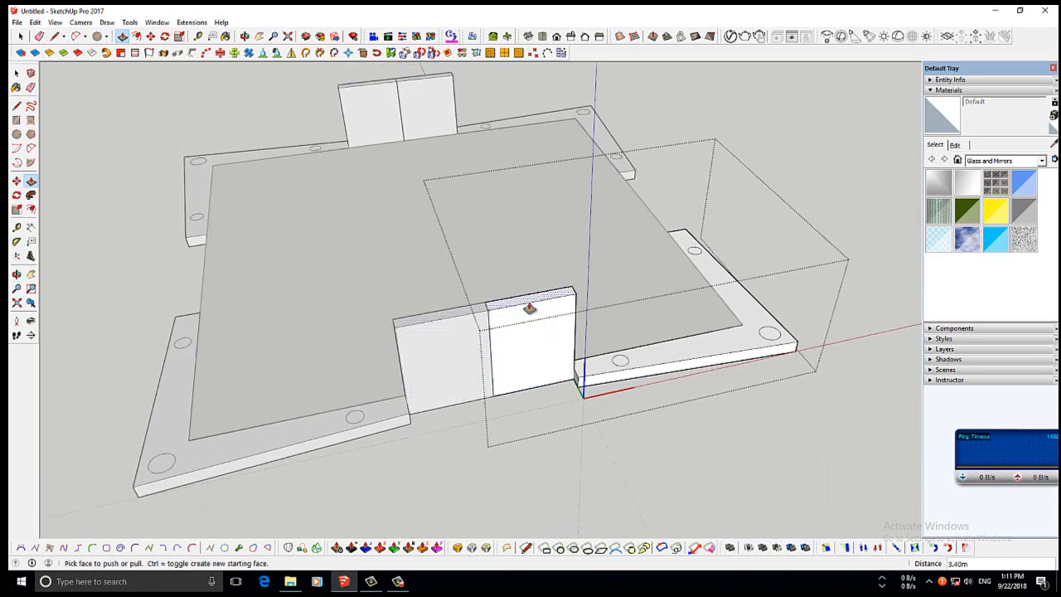
key(space)
key(Escape)
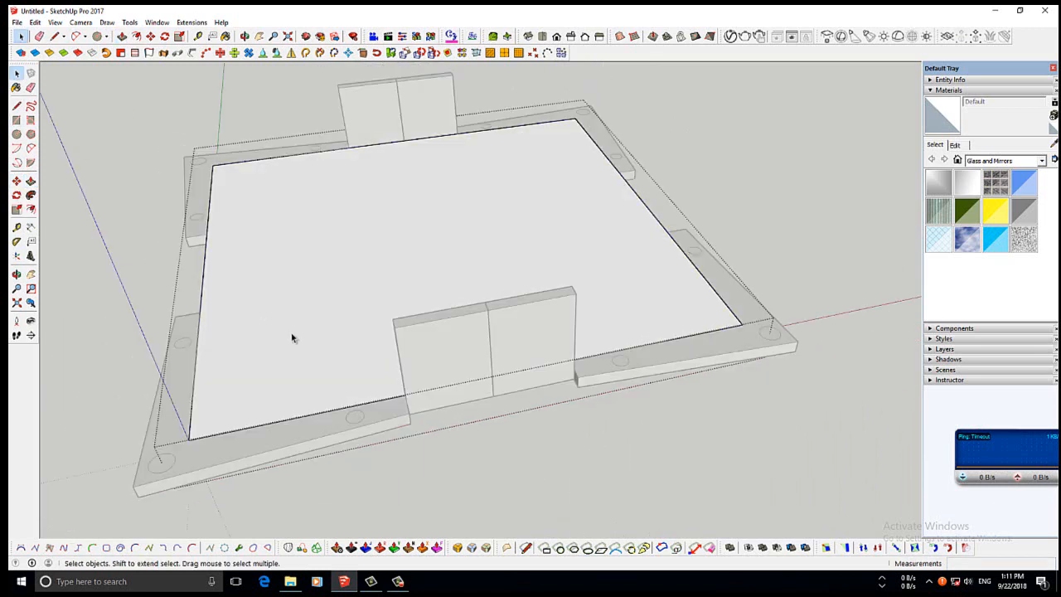
click(281, 340)
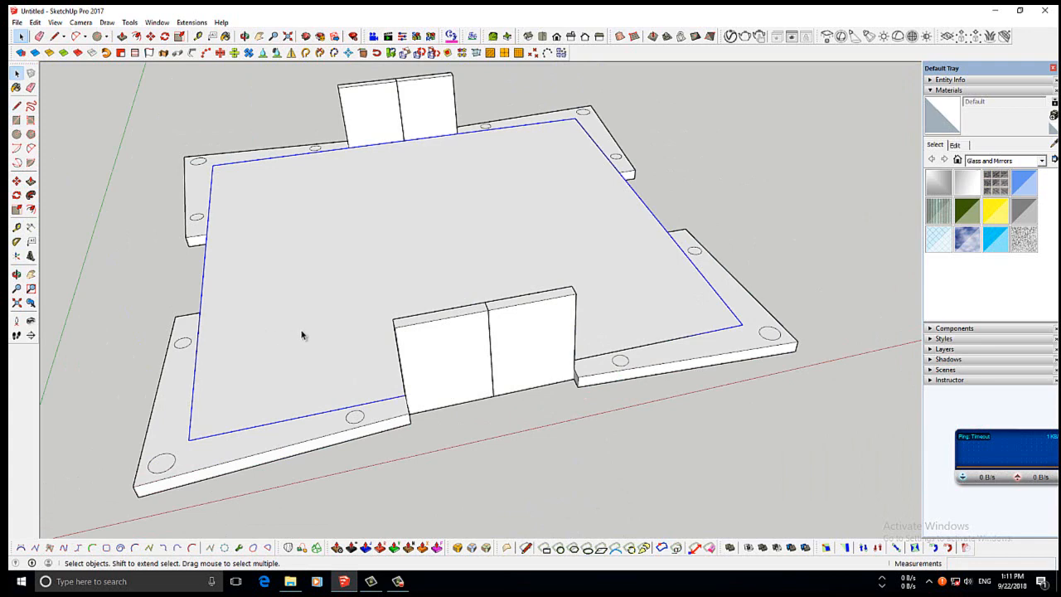
middle_drag(564, 288, 699, 290)
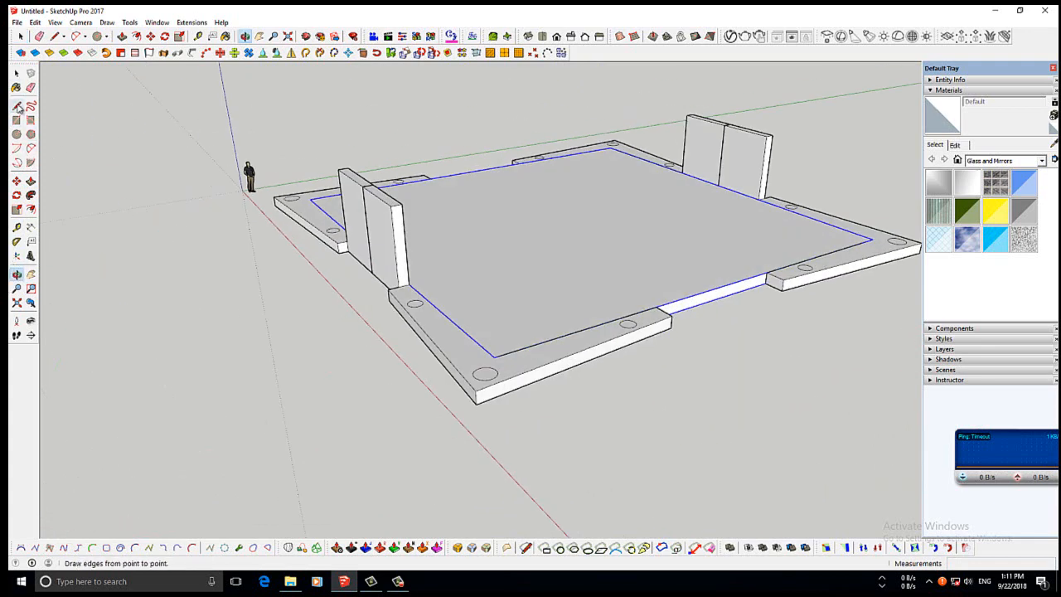
key(l)
click(30, 227)
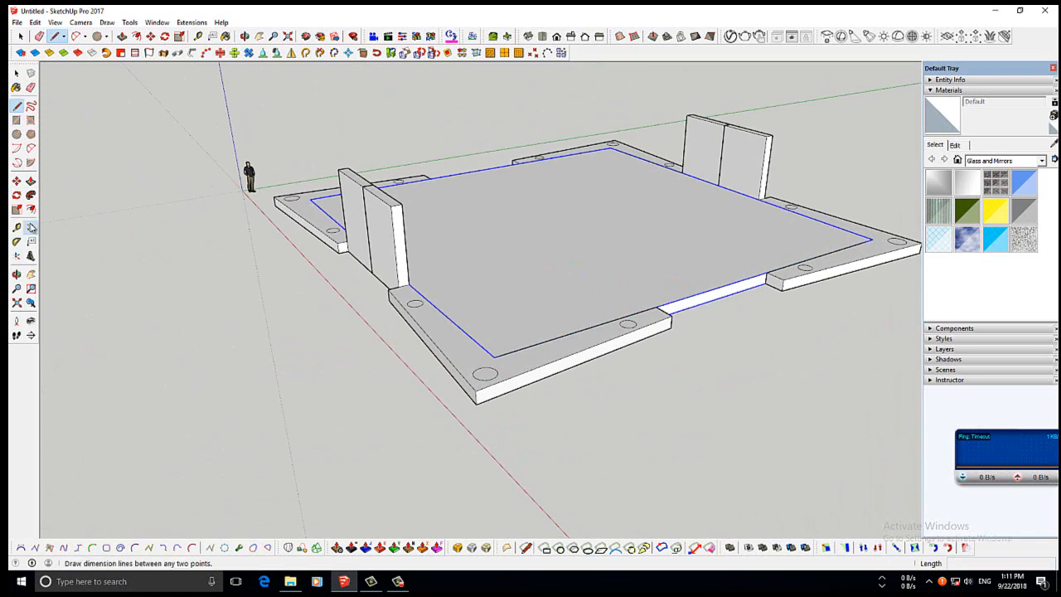
click(713, 301)
key(Escape)
middle_drag(178, 290, 585, 356)
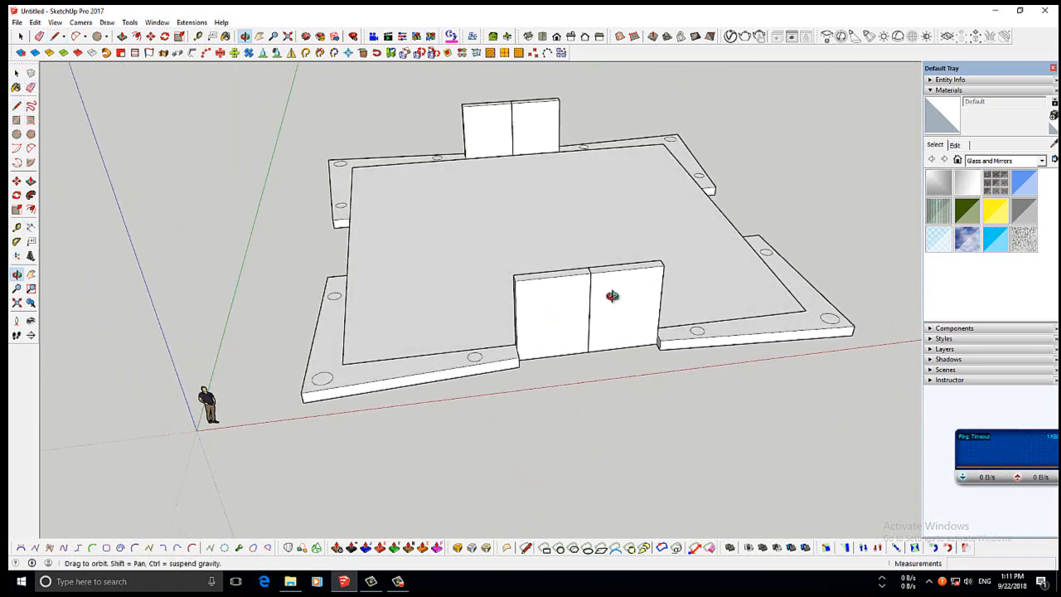
Open the corner component and draw a 3 m line across the base of its wall section, level with the arm's top.
click(16, 73)
scroll(642, 272, up, 3)
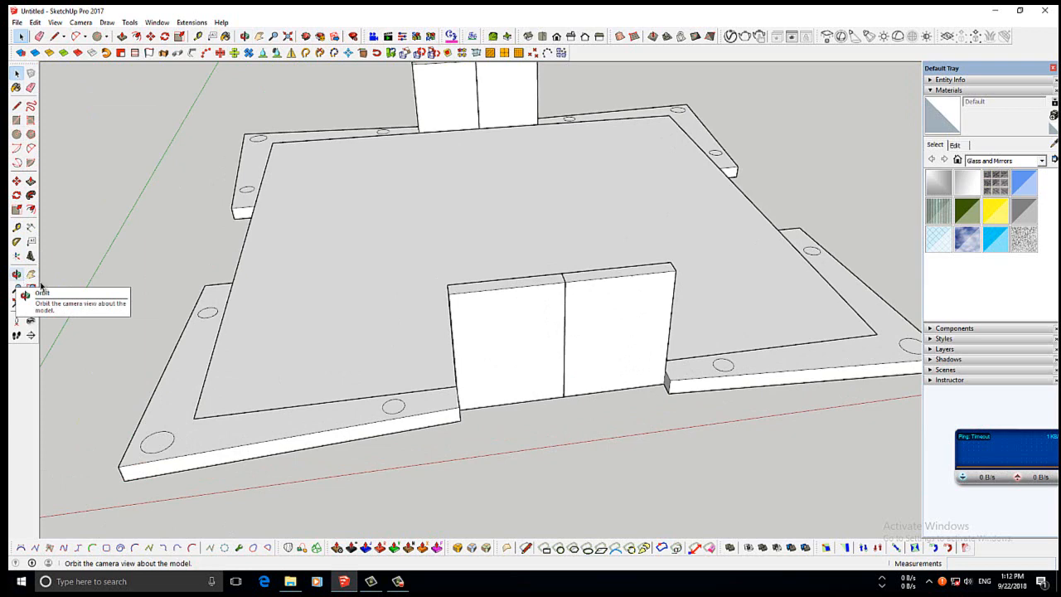
click(16, 274)
drag(531, 282, 213, 336)
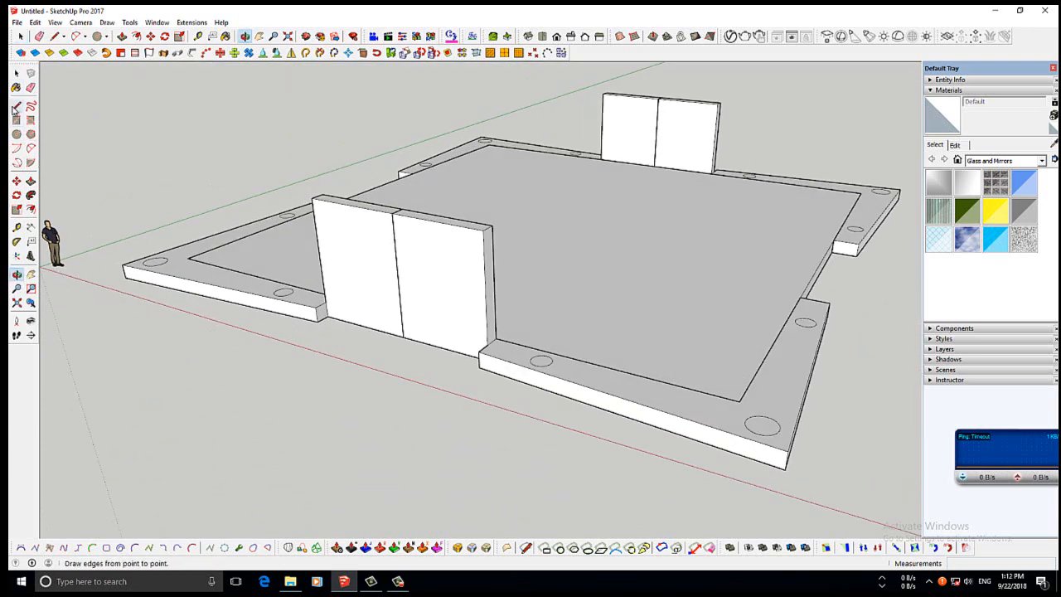
click(15, 108)
click(16, 73)
double_click(446, 303)
scroll(423, 300, up, 2)
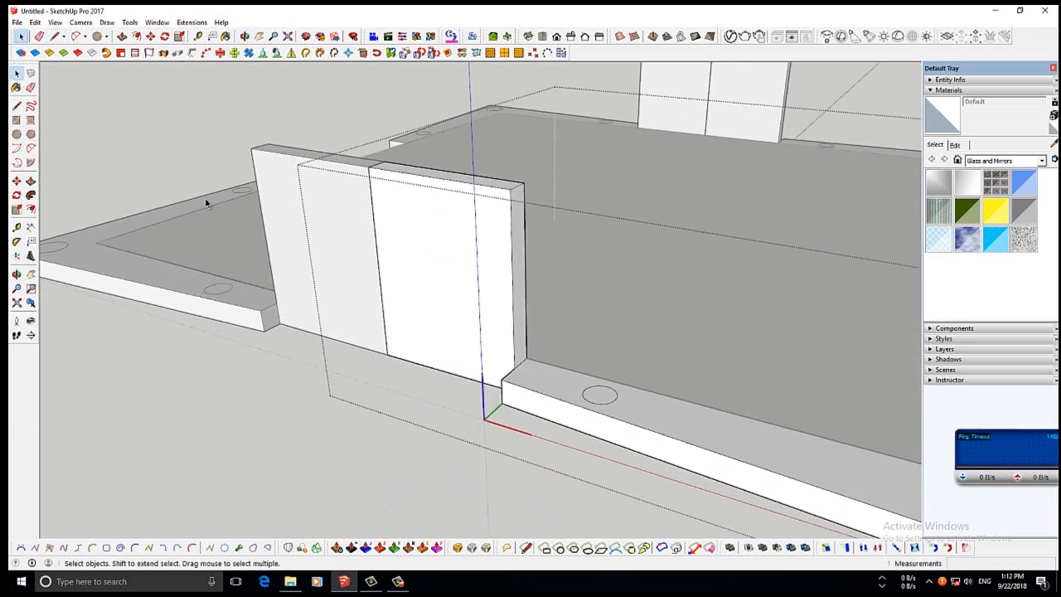
key(l)
click(514, 367)
click(390, 332)
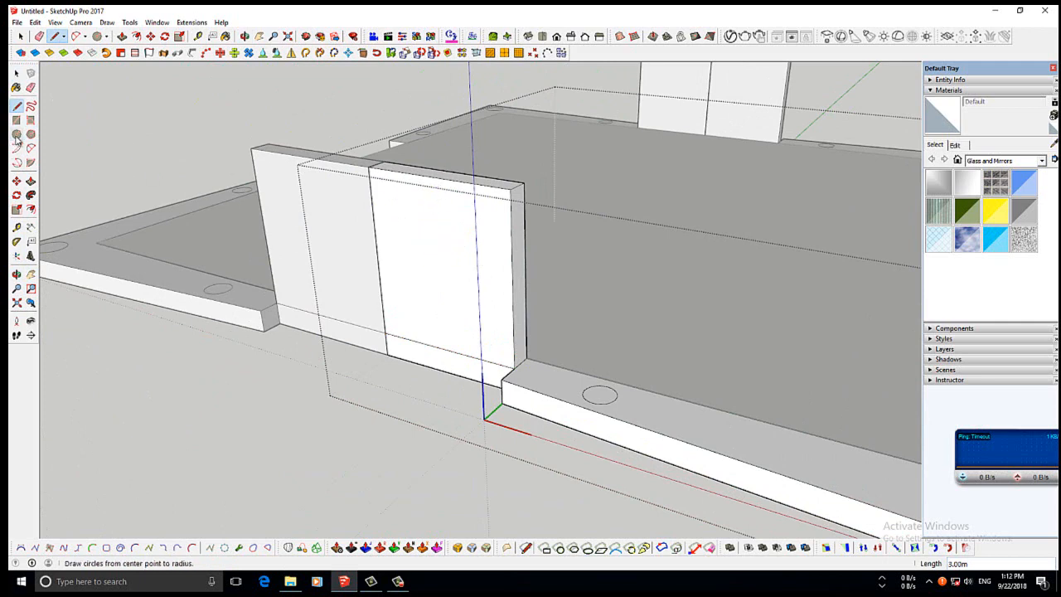
Draw a circle of radius 1 m centred on a horizontal guide line across the wall face, and erase the guide line.
click(377, 253)
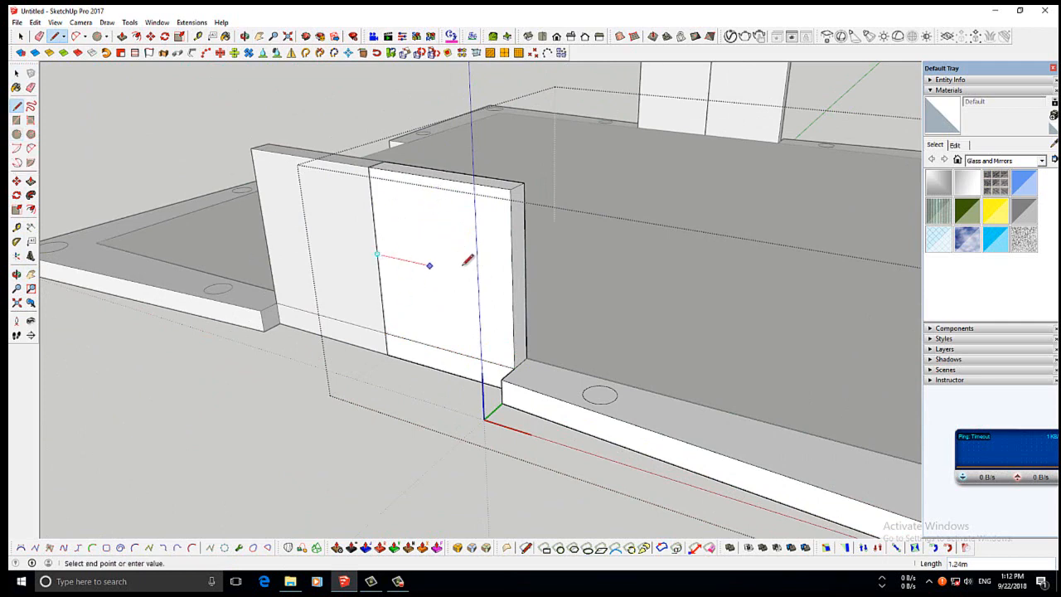
click(513, 283)
click(16, 134)
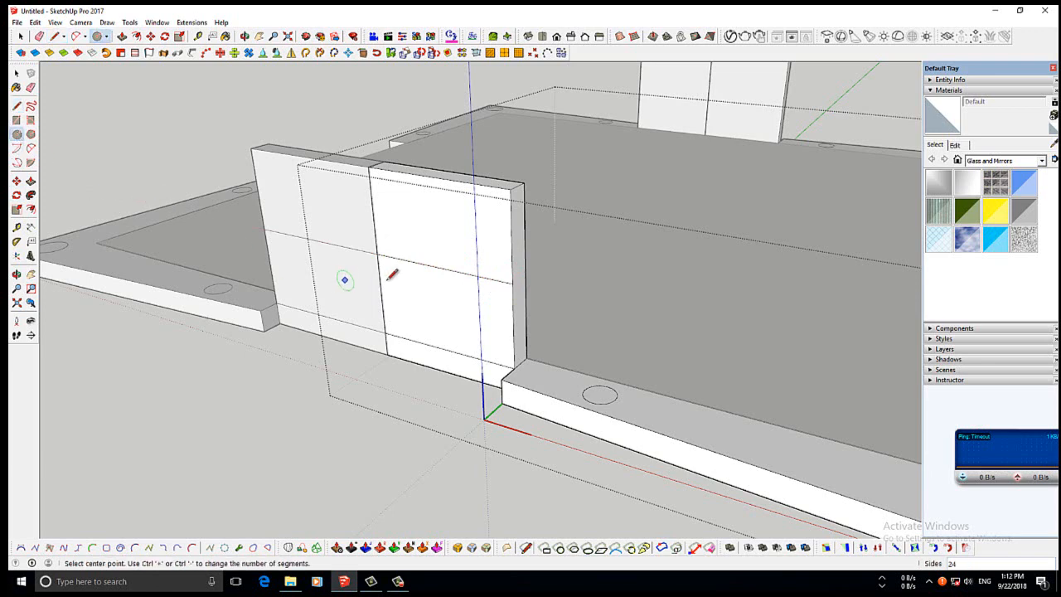
click(442, 267)
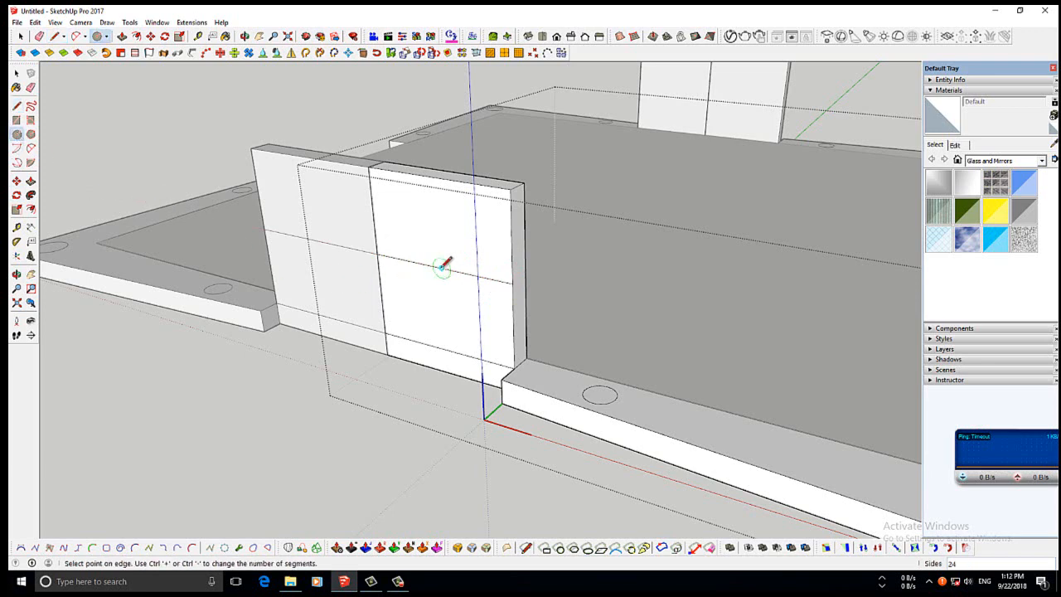
click(439, 217)
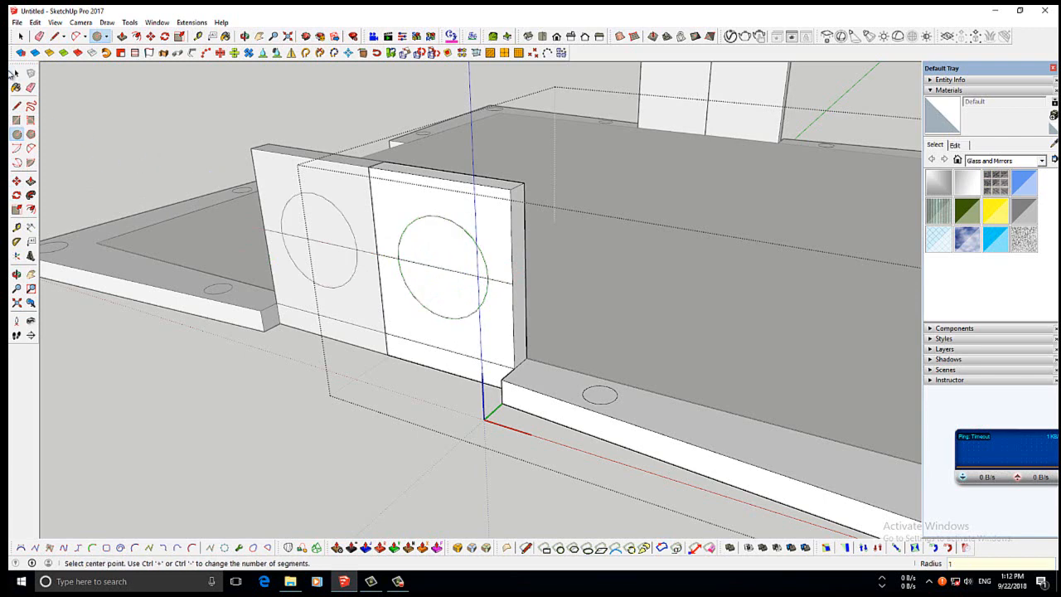
click(30, 87)
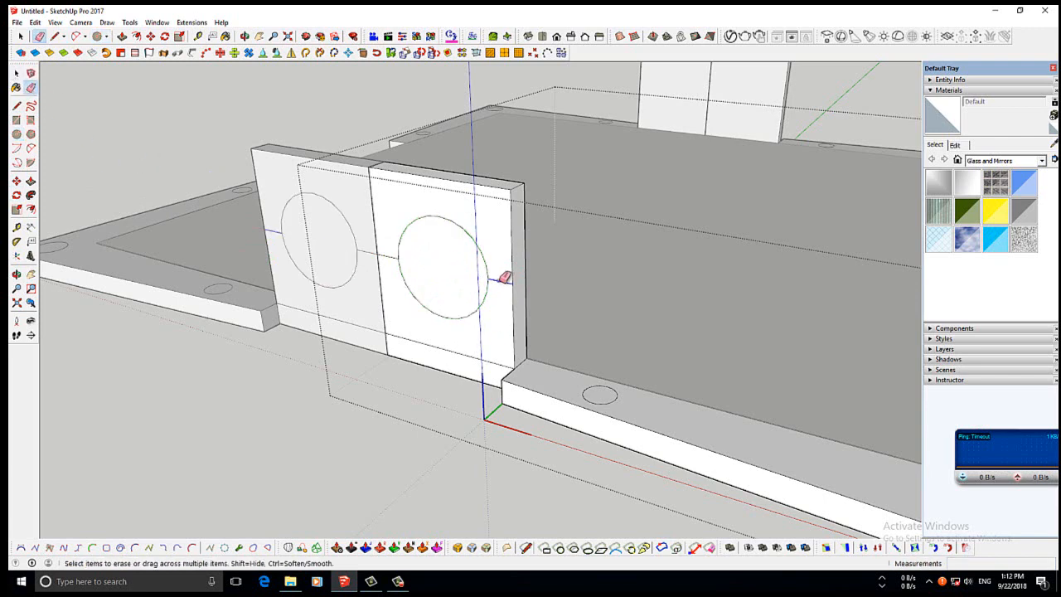
Stretch the wall circle into an upright ellipse, scaling it upward by 1.2 and extending it downward, and close the component.
click(16, 73)
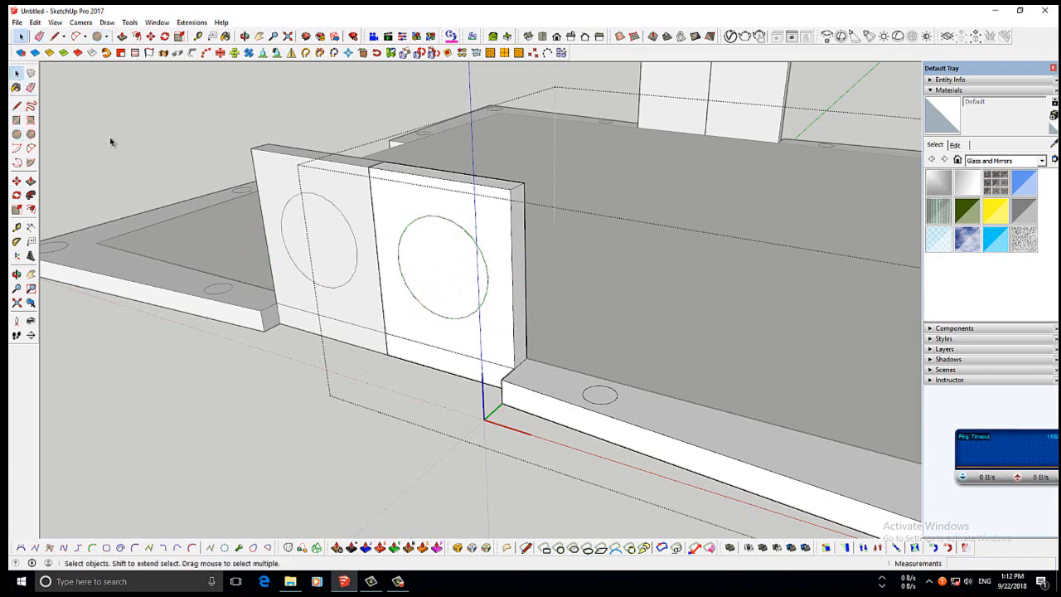
triple_click(441, 223)
click(441, 222)
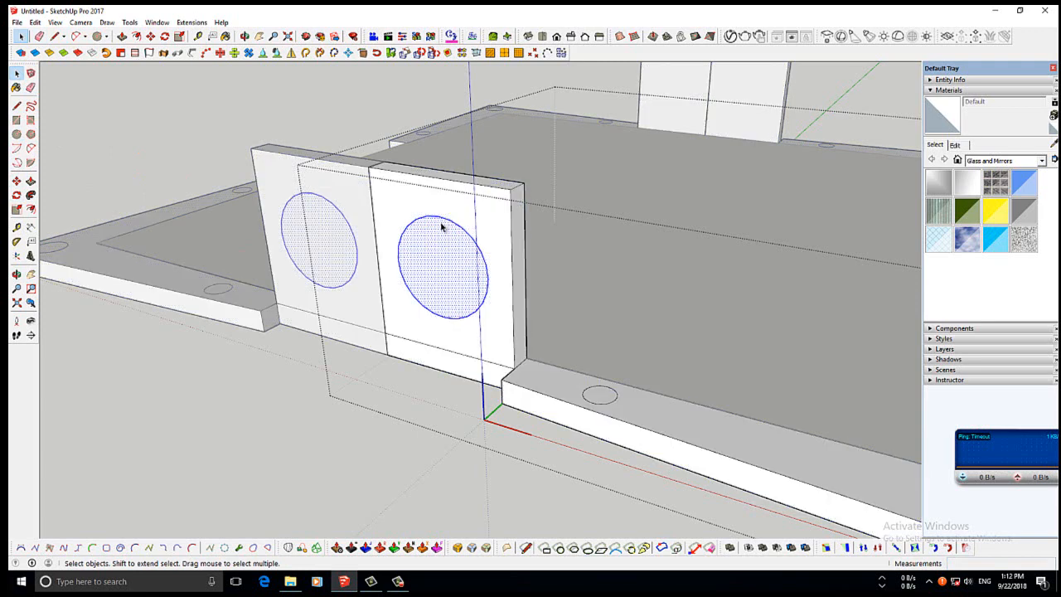
click(16, 210)
drag(442, 207, 444, 196)
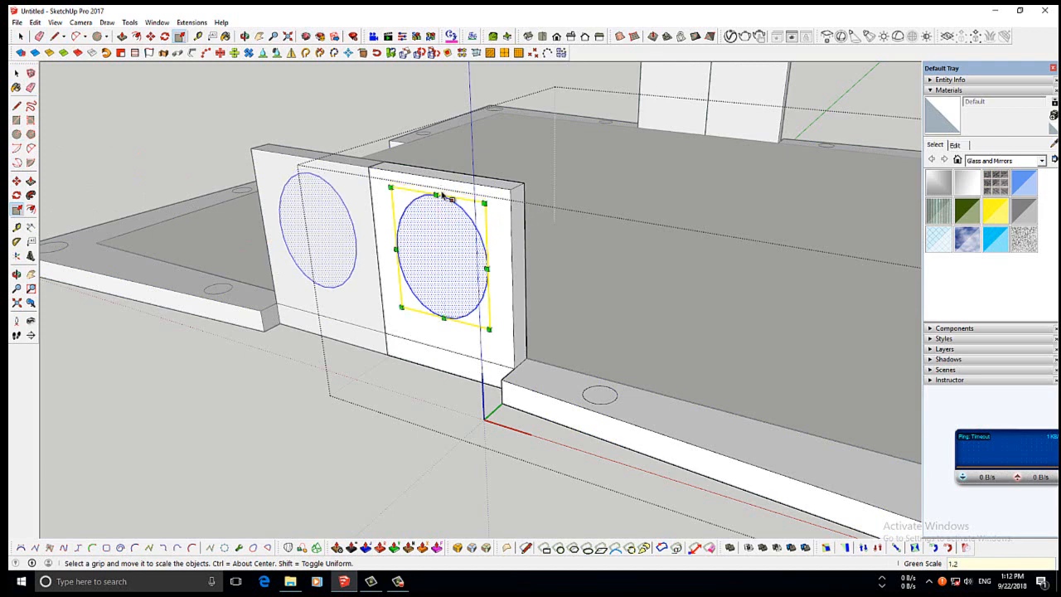
drag(444, 319, 443, 340)
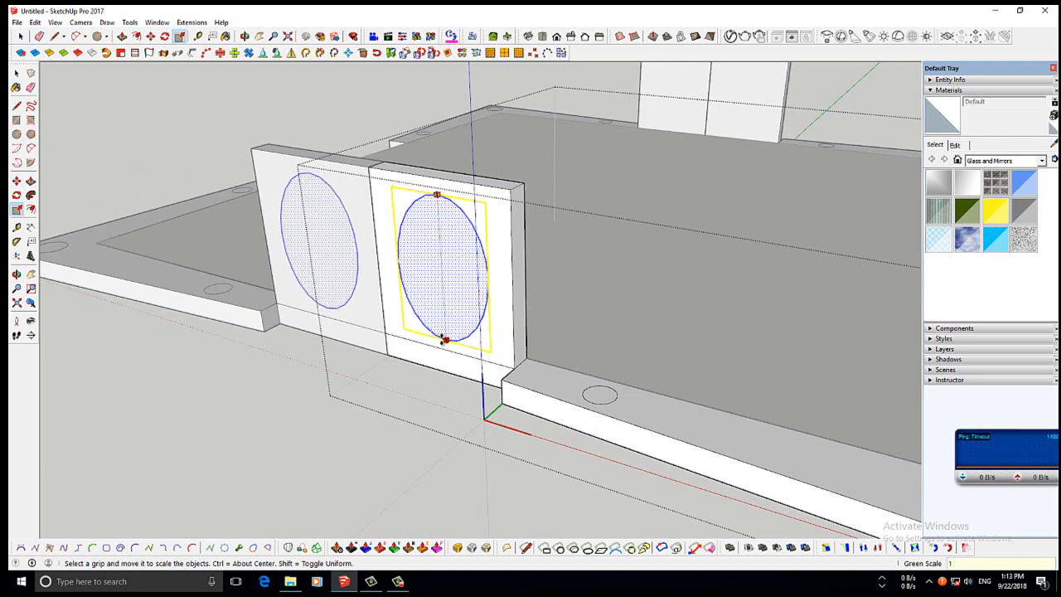
click(16, 73)
click(243, 218)
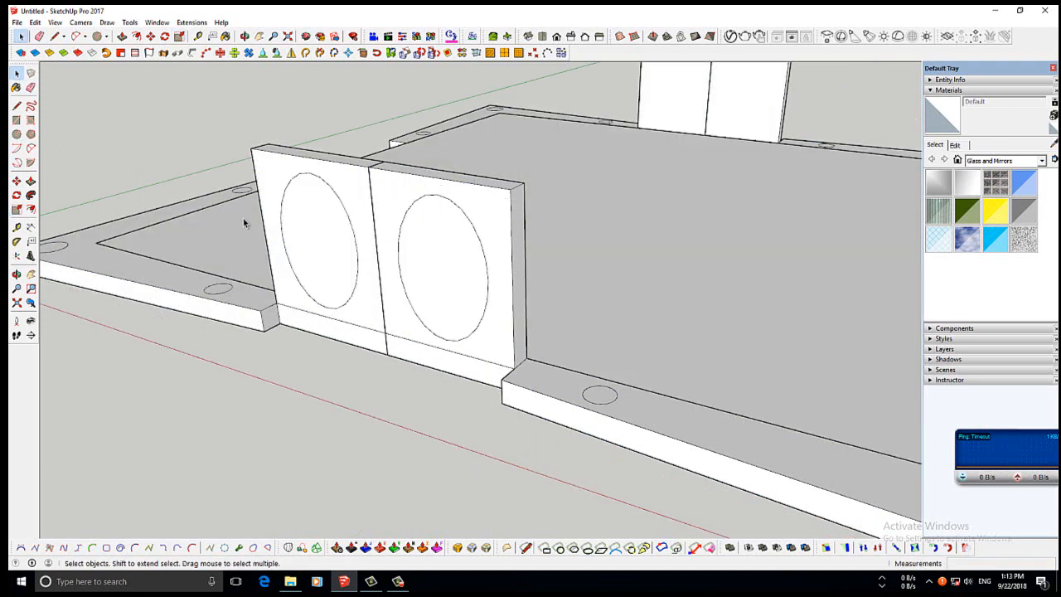
Reopen the corner component and push the ellipse 0.45 m through the wall section to cut an opening.
double_click(445, 247)
click(31, 181)
click(421, 279)
click(390, 165)
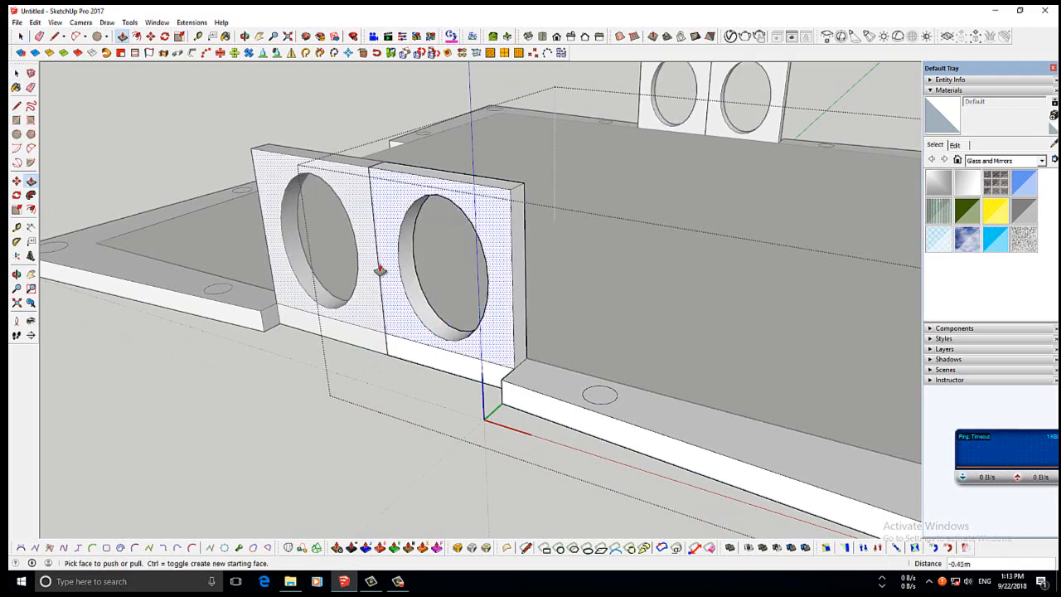
In the corner component on the adjacent side, split the arm's end face with a 0.50 m line and extend the slab-side half 3 m.
scroll(354, 306, down, 4)
middle_drag(311, 329, 645, 324)
drag(645, 323, 571, 372)
scroll(711, 332, up, 2)
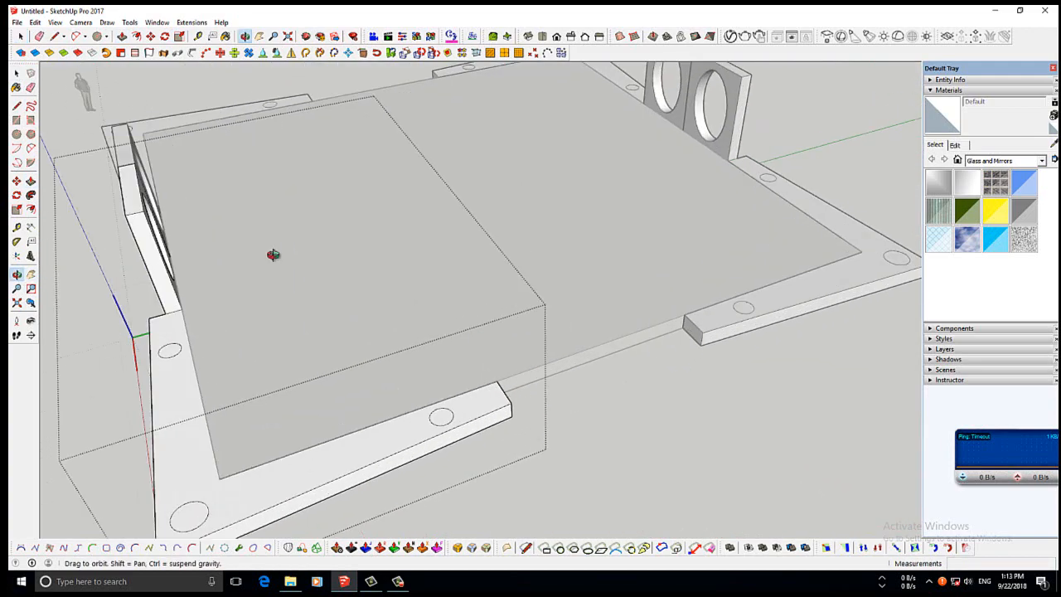
click(19, 74)
click(701, 329)
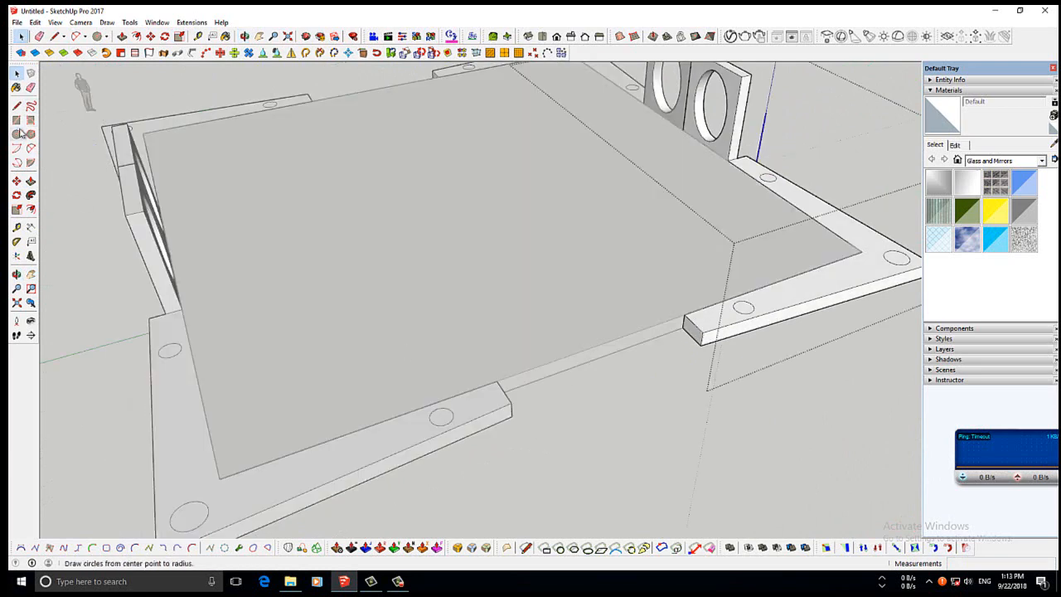
key(l)
click(694, 322)
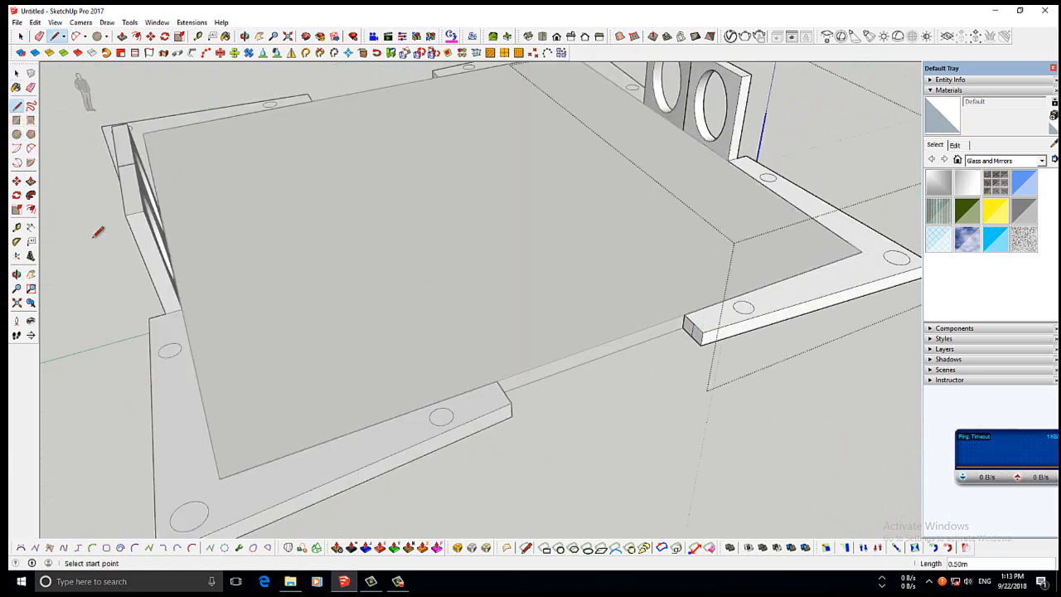
key(p)
drag(688, 328, 570, 368)
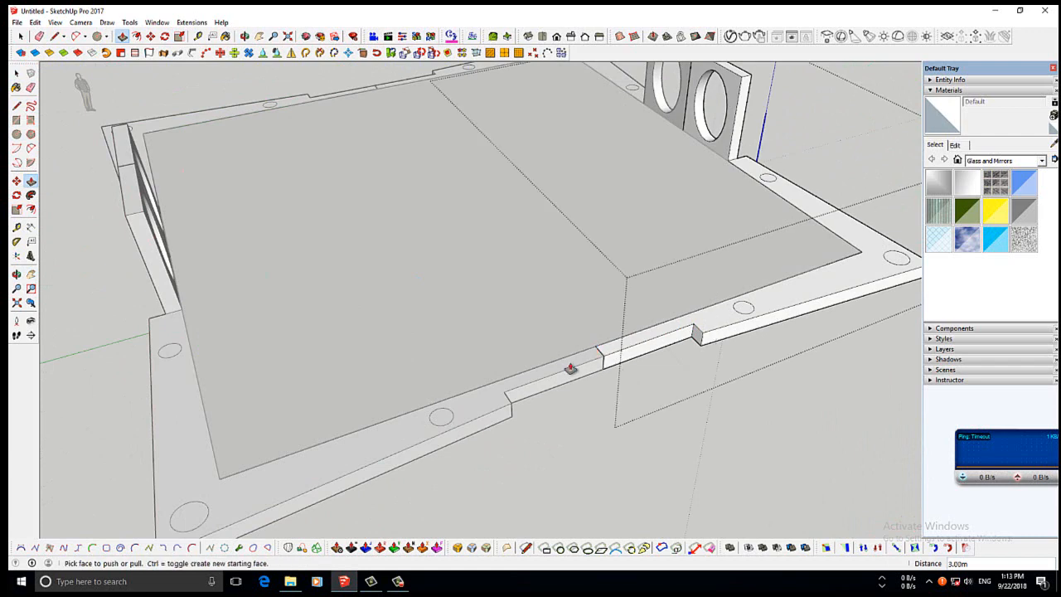
Draw a line across the top face where the new narrow extension meets the wider arm.
scroll(473, 420, down, 2)
click(17, 73)
scroll(606, 357, up, 2)
click(606, 357)
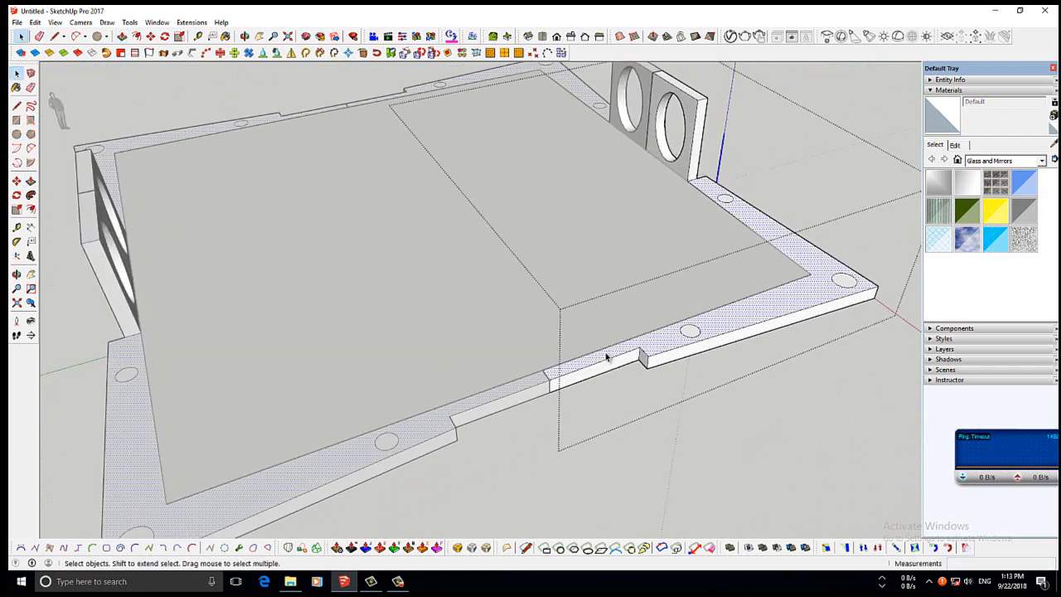
click(17, 105)
click(640, 346)
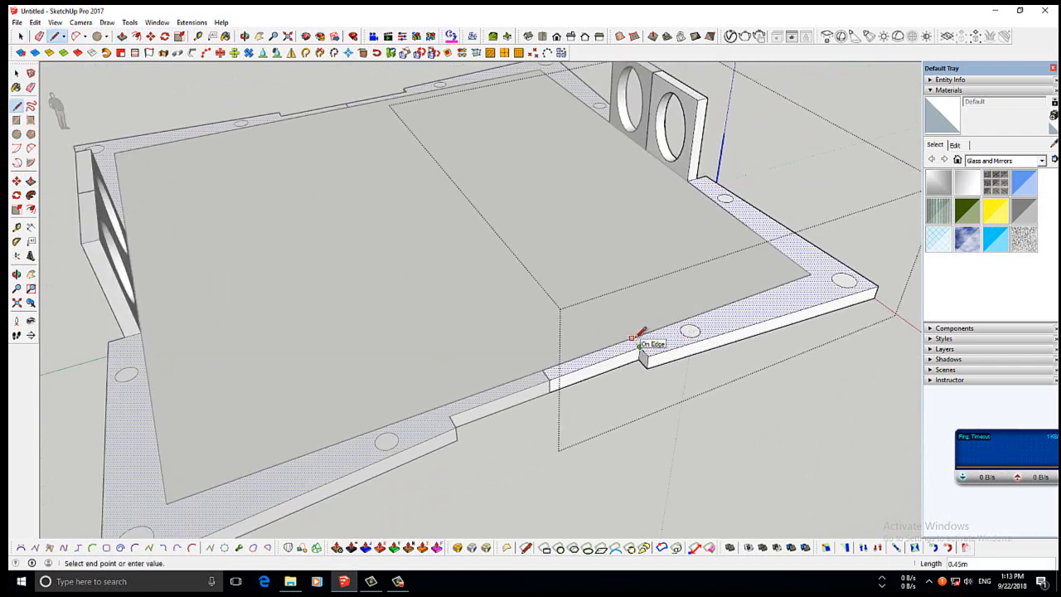
click(633, 340)
Raise the top face of the new extension 3.40 m to match the existing wall section's height.
click(31, 182)
click(550, 377)
click(671, 286)
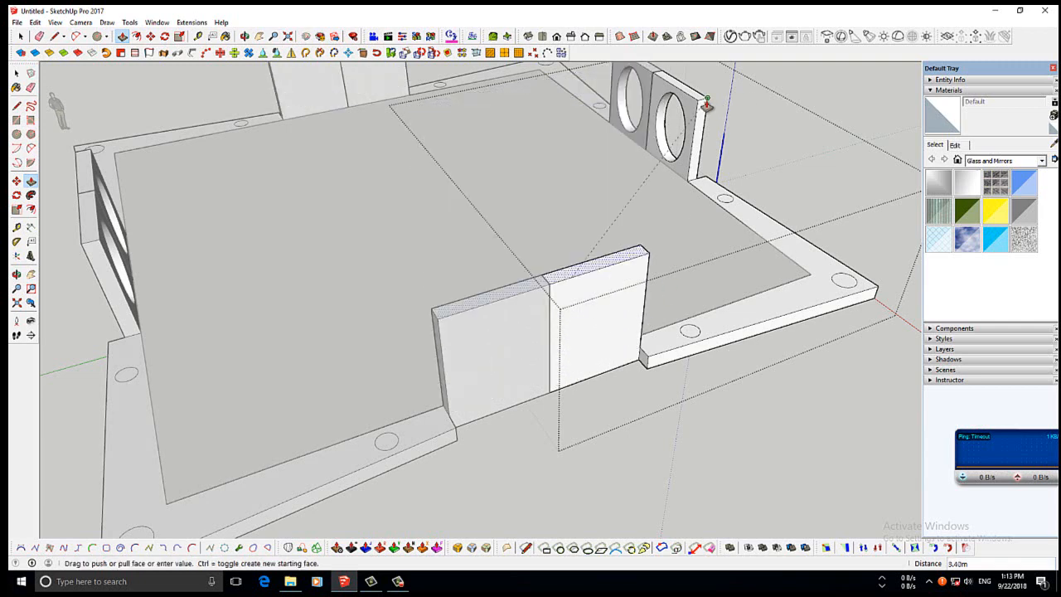
Draw a line across the base of the new wall section's outer face, level with the arm's top.
key(l)
click(638, 346)
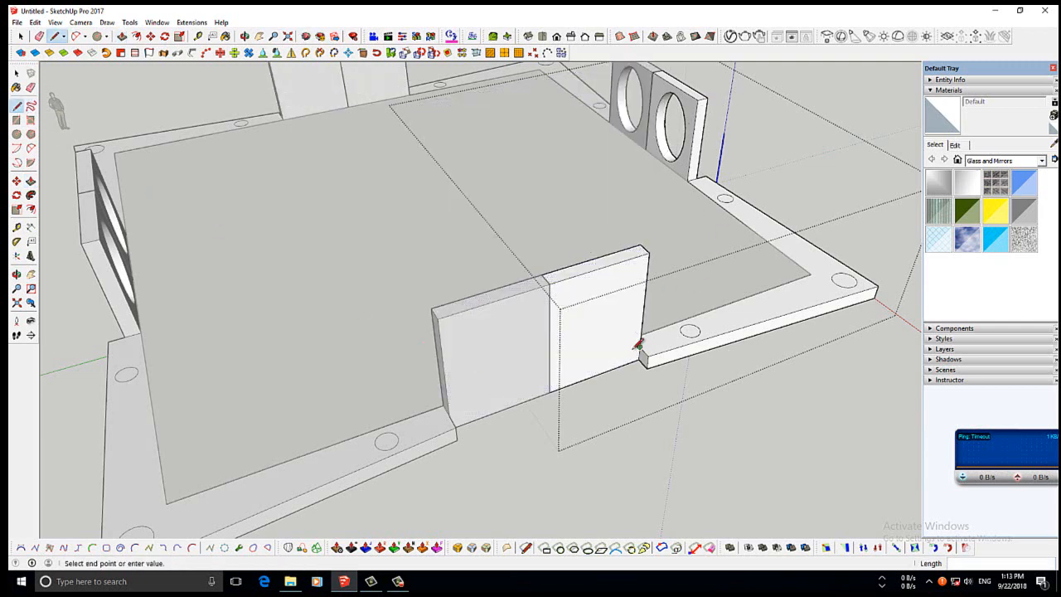
click(553, 377)
Draw a circle centred on a vertical guide line down the middle of the new wall face, and erase the guide line.
scroll(598, 348, up, 1)
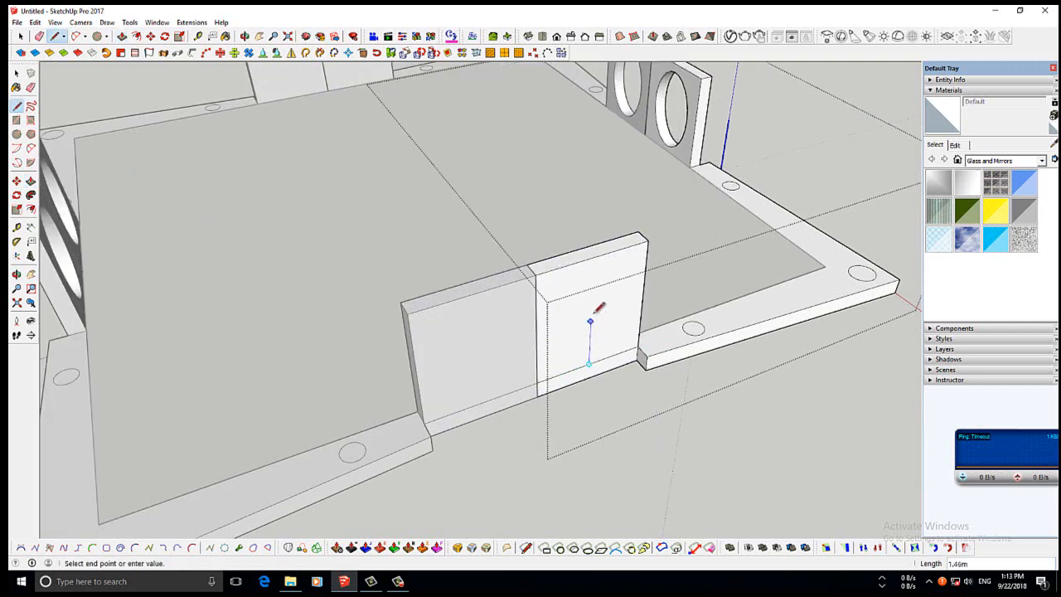
click(17, 134)
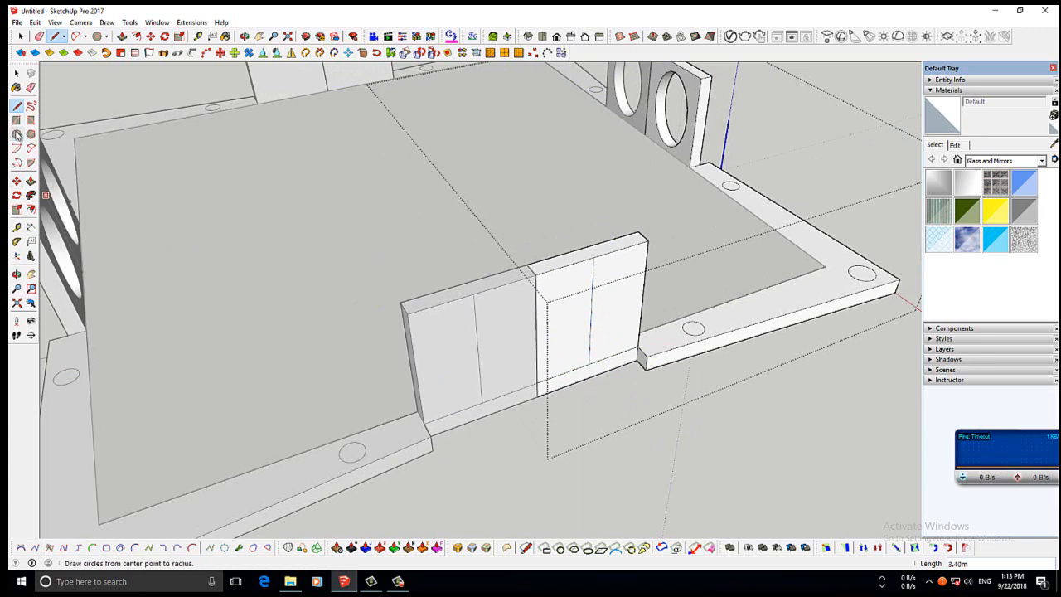
click(590, 314)
click(618, 305)
key(e)
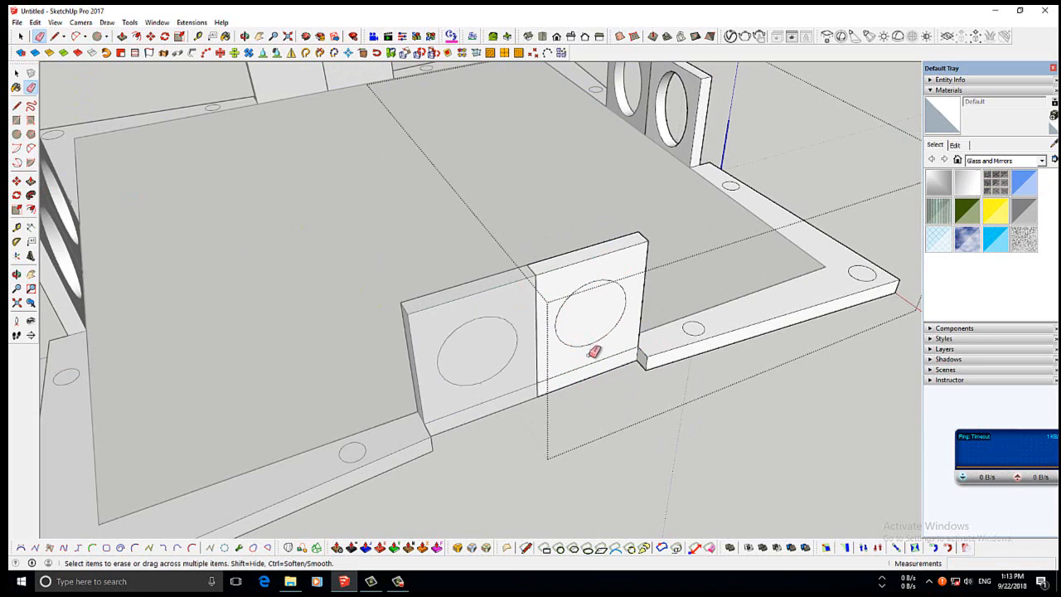
Stretch the new wall circle into an upright ellipse by scaling it upward by 1.24 and extending it downward.
key(space)
double_click(607, 320)
click(17, 209)
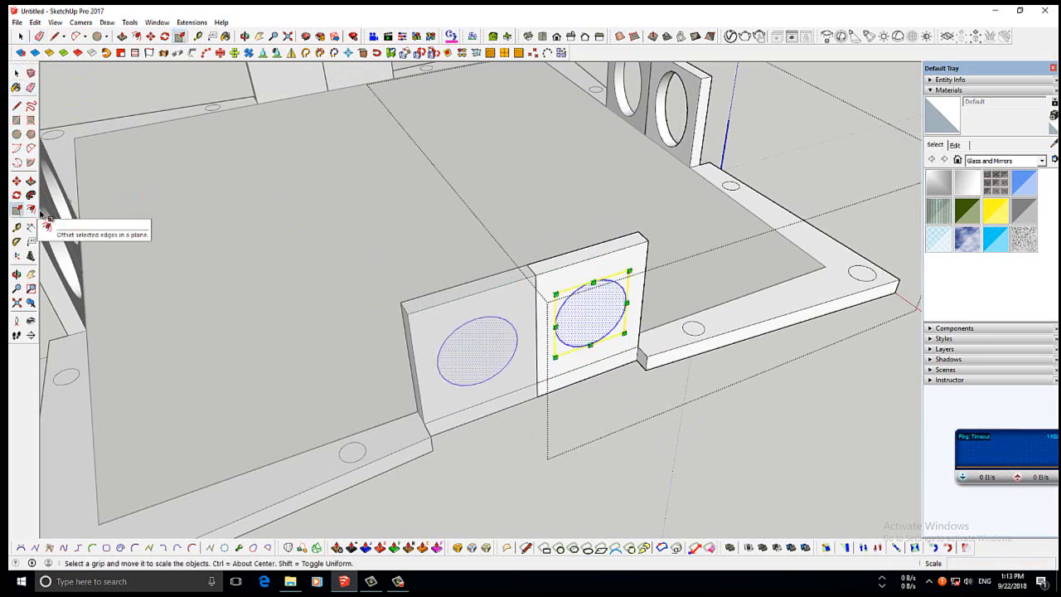
click(593, 283)
click(593, 273)
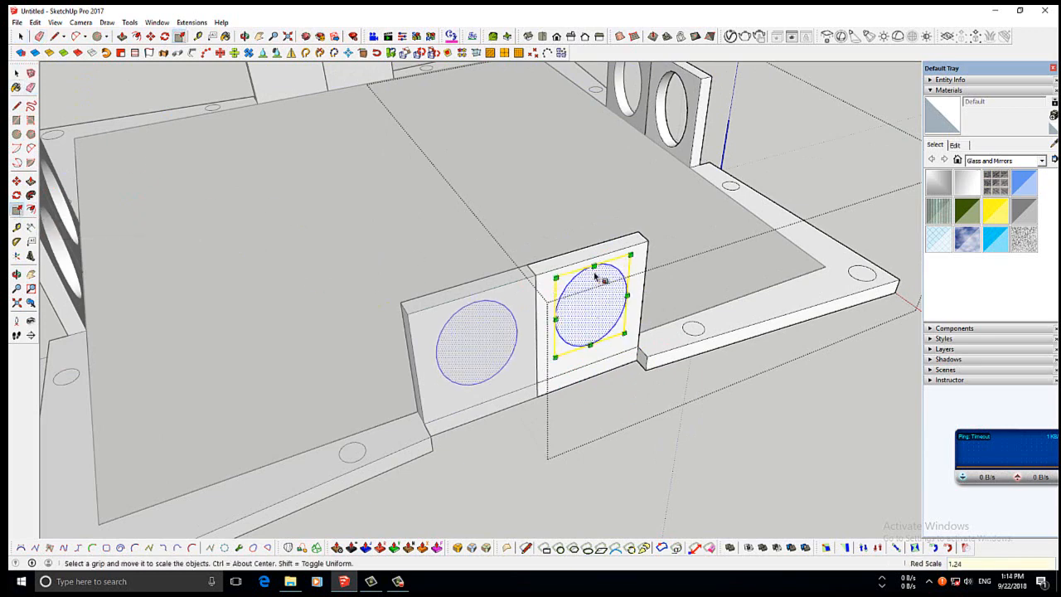
click(591, 343)
click(591, 355)
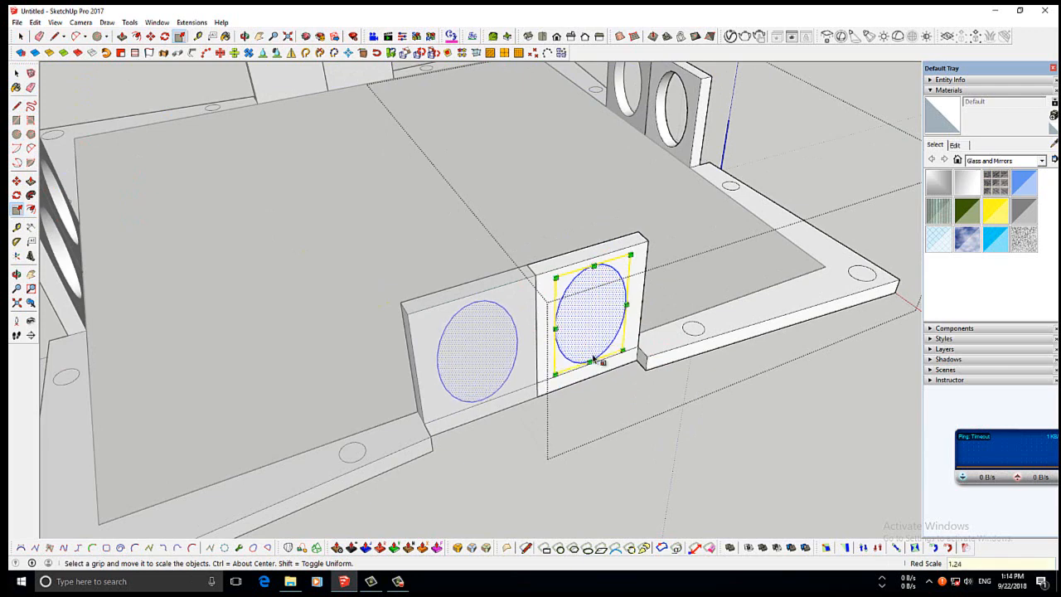
click(16, 73)
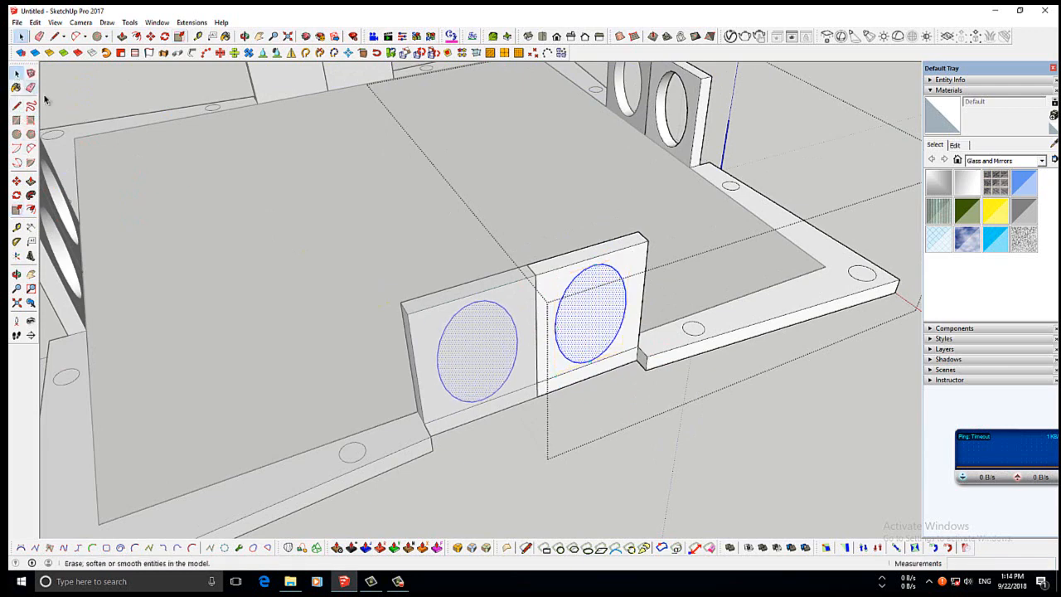
Push the new ellipse 0.45 m through the wall section with Push/Pull to cut an opening.
click(31, 181)
double_click(609, 320)
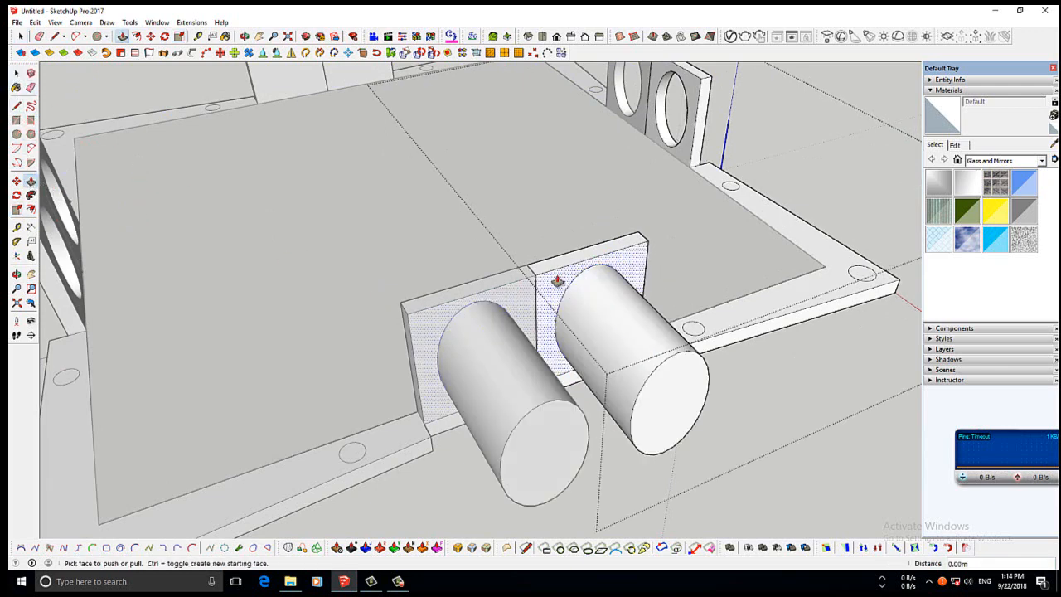
key(ctrl+z)
click(611, 331)
click(533, 277)
scroll(531, 316, down, 4)
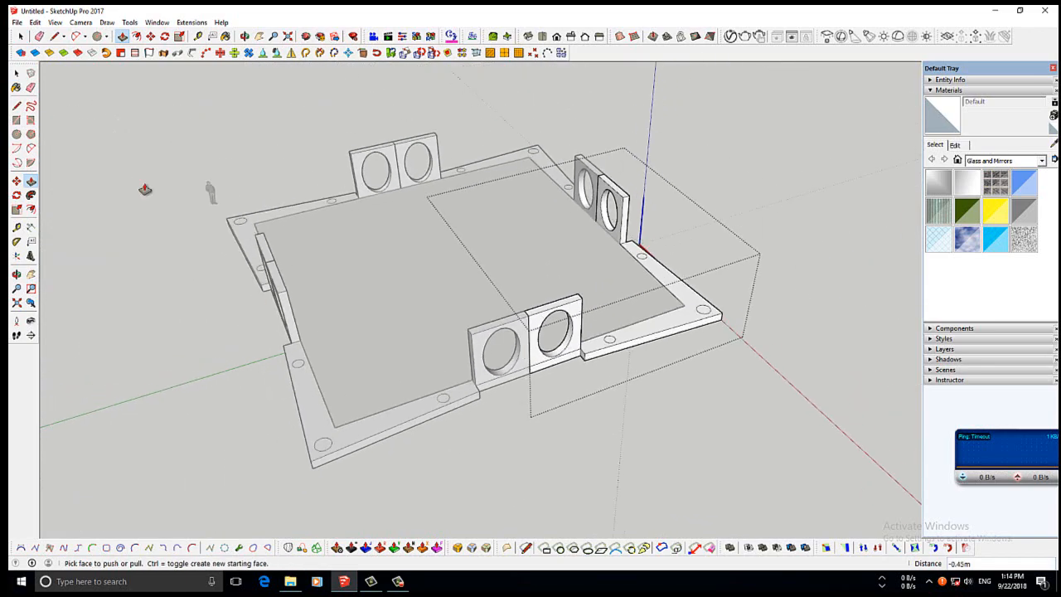
Push/Pull the three circles of the corner component up 3.40 m into round columns level with the top of the wall section.
click(16, 73)
click(135, 221)
click(17, 274)
drag(185, 362, 257, 265)
key(space)
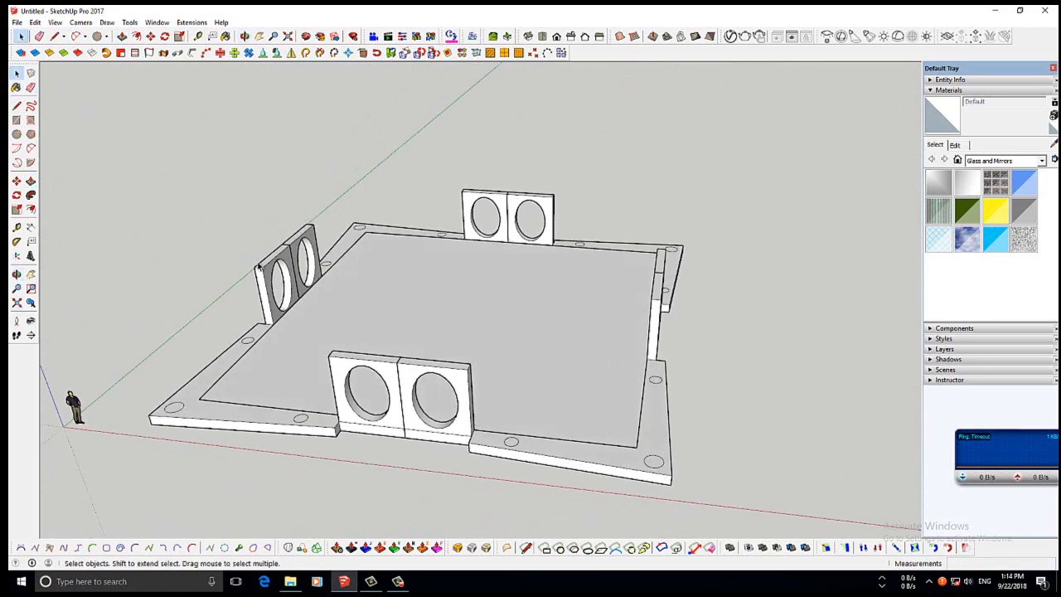
double_click(660, 469)
key(p)
click(654, 462)
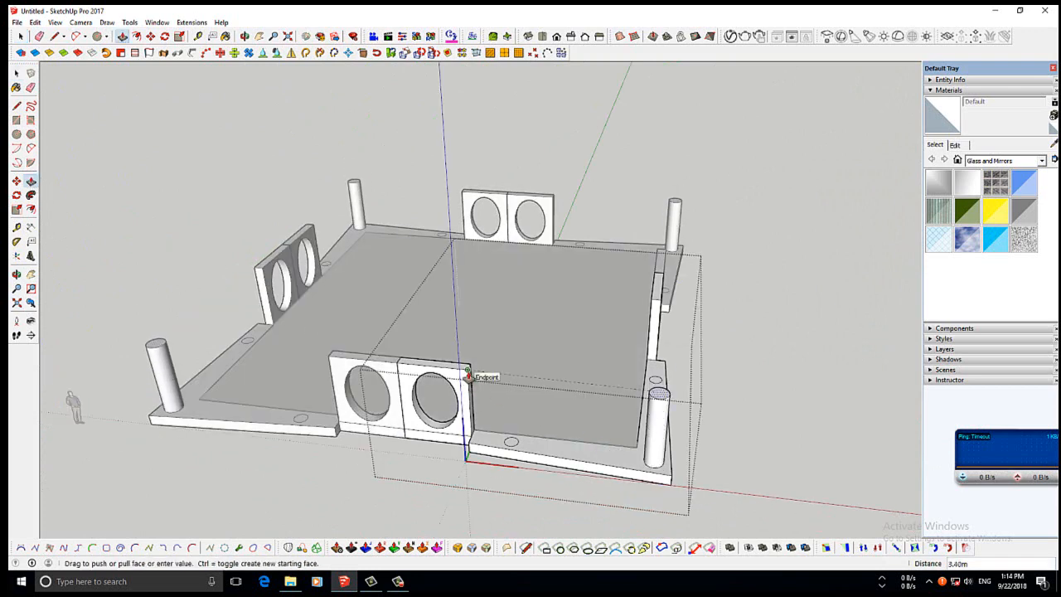
click(467, 374)
double_click(506, 440)
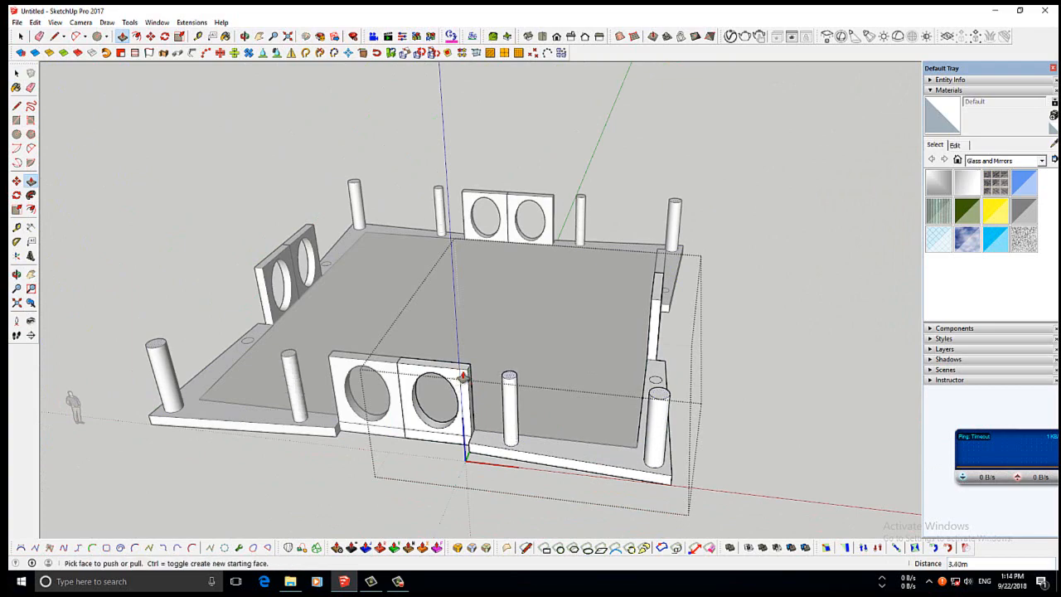
double_click(653, 381)
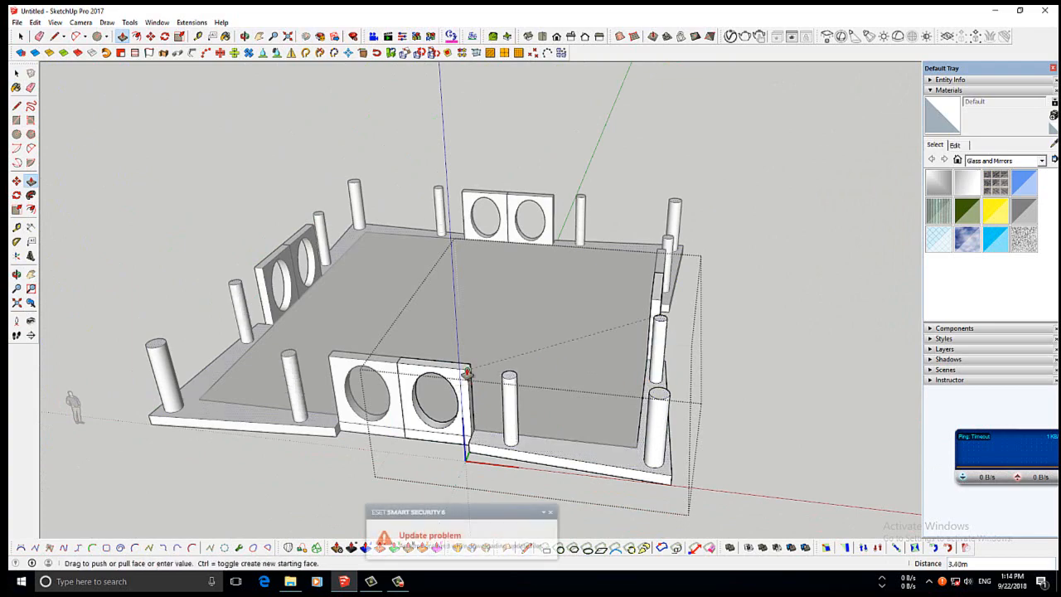
Inside the slab group, use Extrude Lines on the top face's four boundary edges to raise perimeter walls 3.40 m high.
click(17, 274)
drag(414, 291, 635, 320)
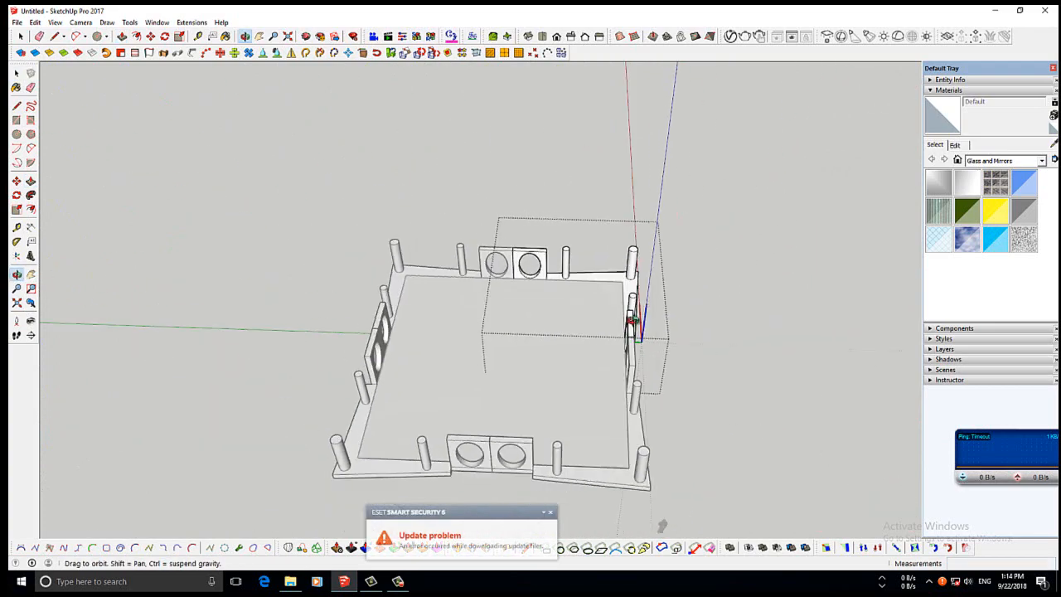
drag(519, 330, 577, 361)
click(16, 73)
click(196, 287)
double_click(526, 358)
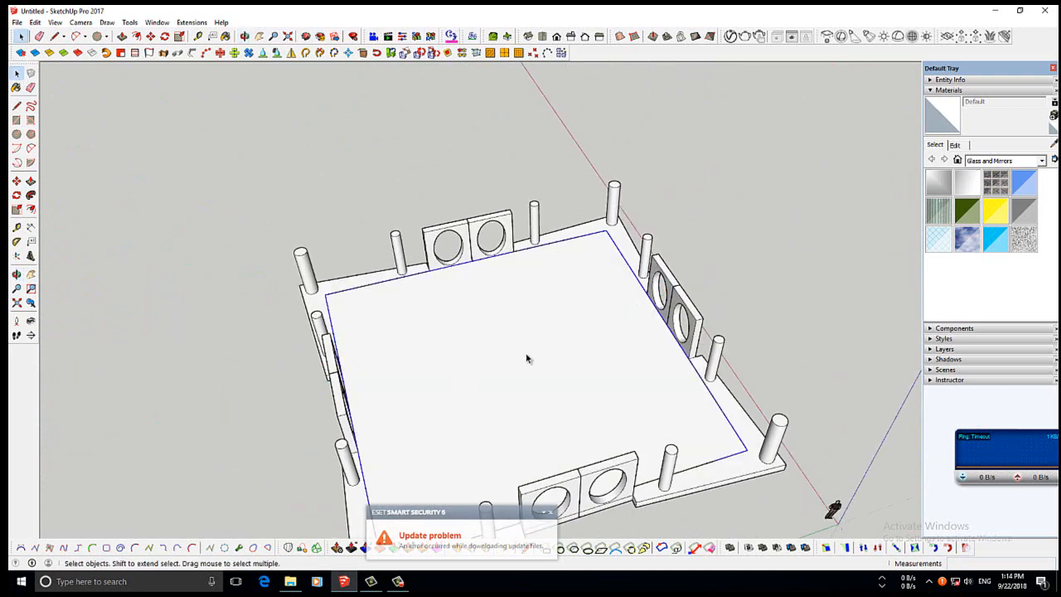
double_click(557, 266)
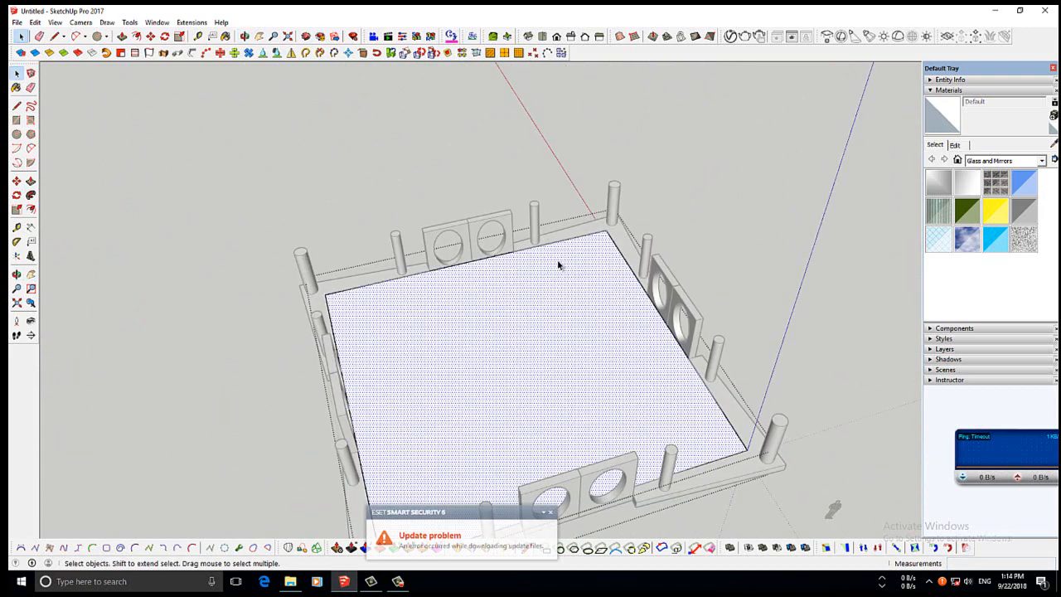
shift+click(514, 302)
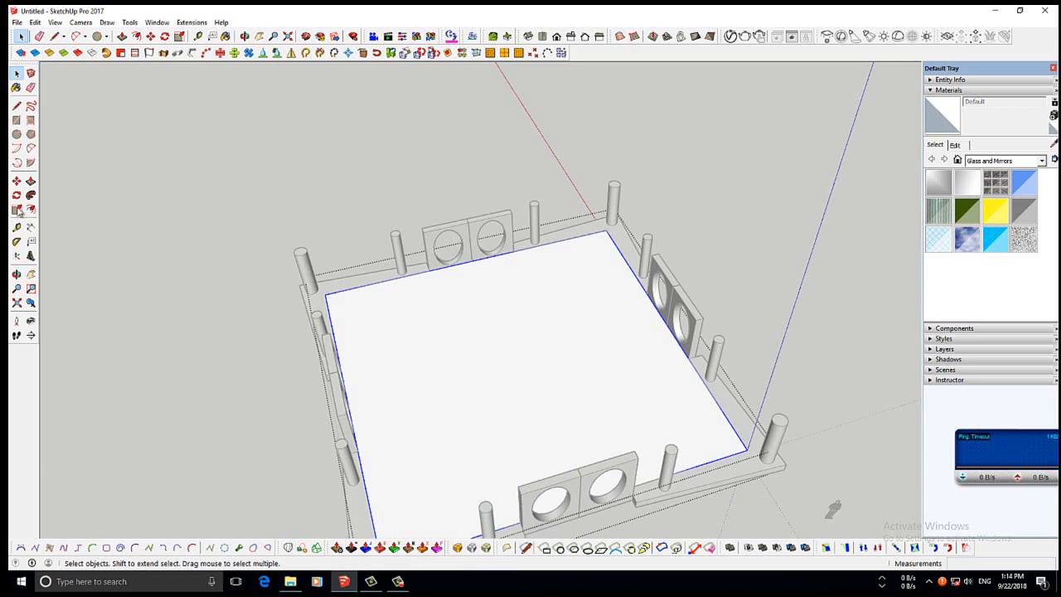
scroll(211, 145, down, 2)
scroll(330, 278, up, 1)
click(147, 53)
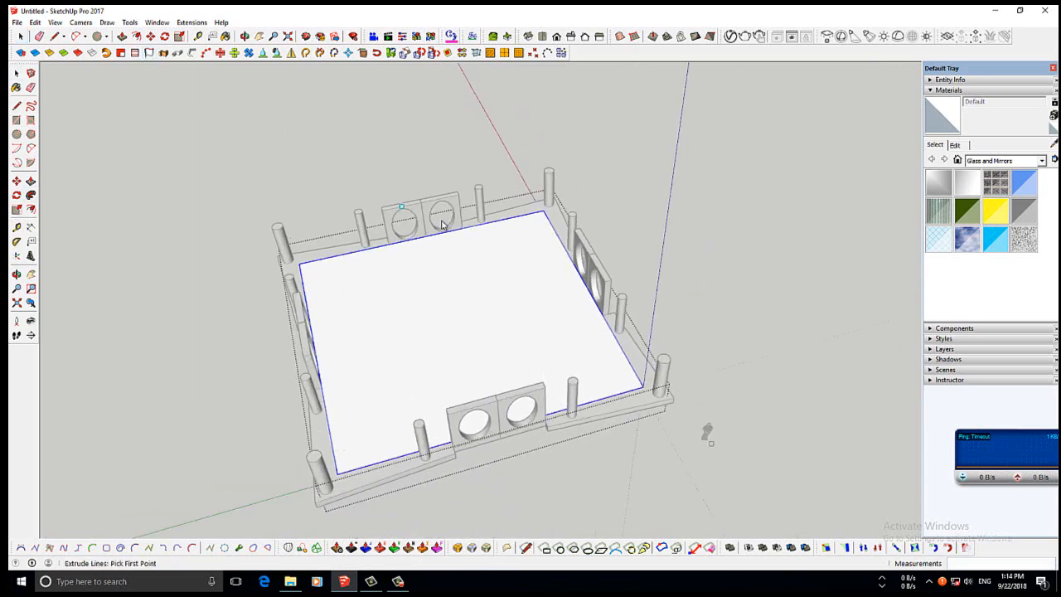
click(544, 178)
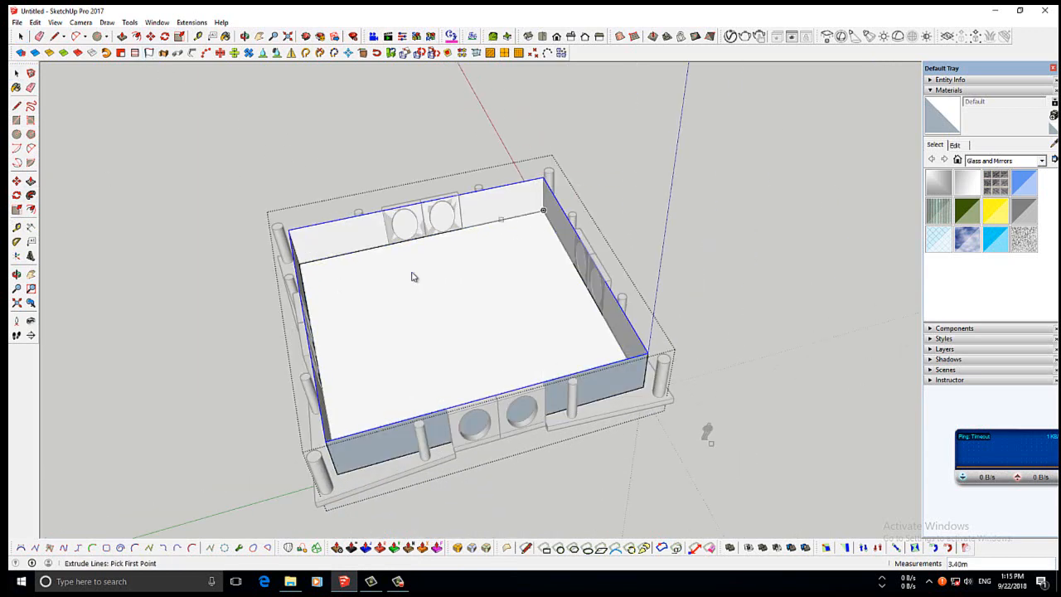
Paint the perimeter walls around the slab with the Translucent Glass Gray material.
click(16, 73)
click(218, 192)
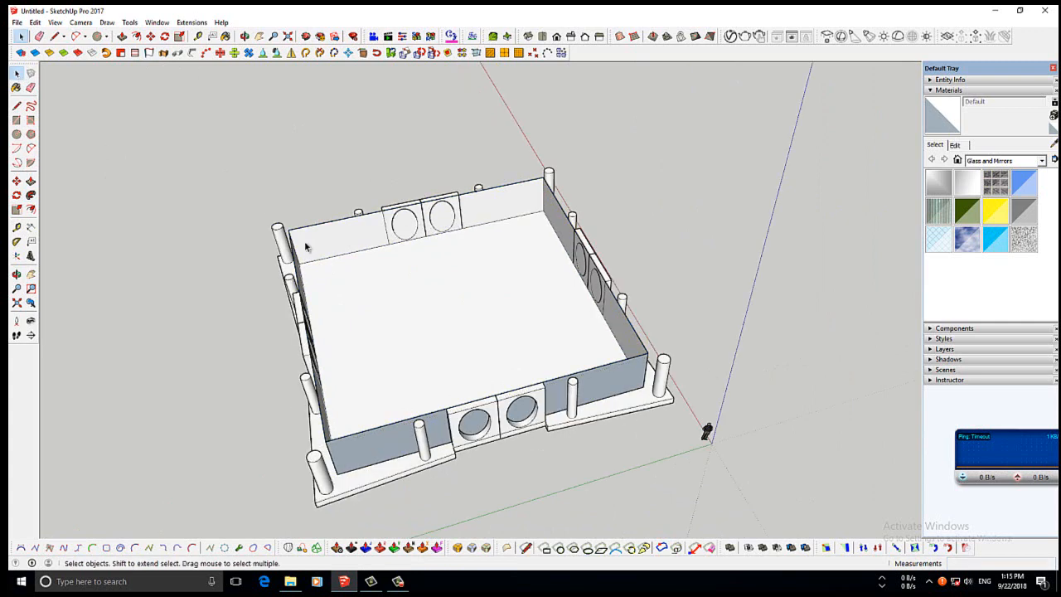
scroll(464, 219, up, 3)
click(497, 213)
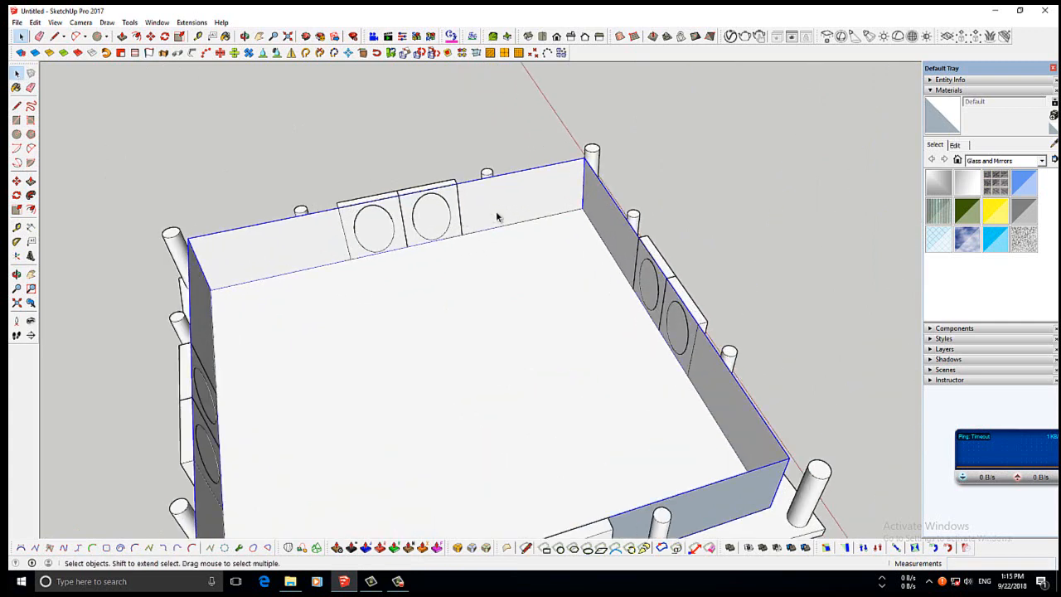
scroll(503, 209, down, 2)
double_click(636, 354)
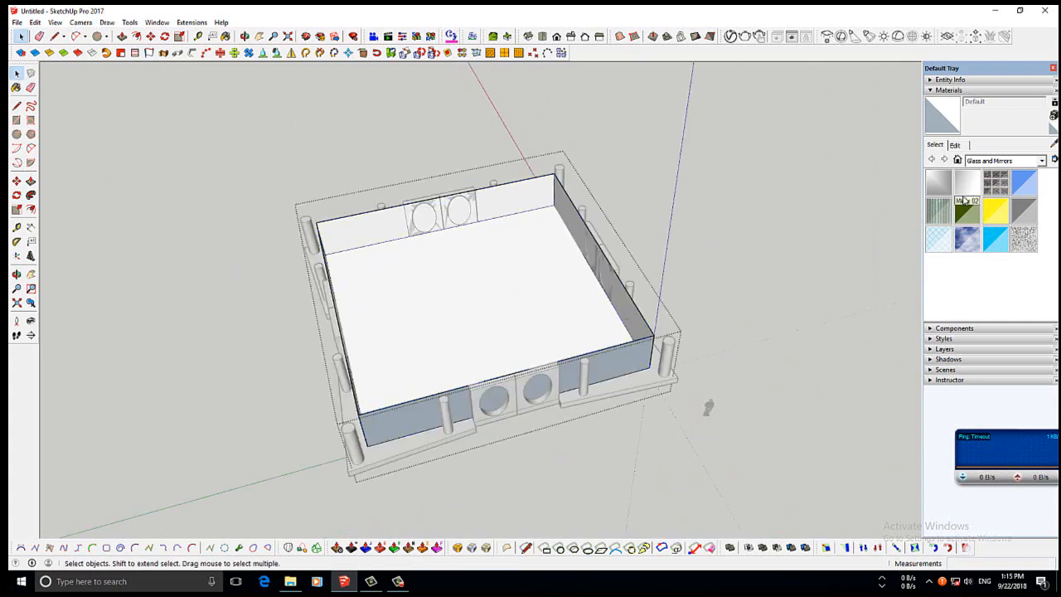
click(1028, 213)
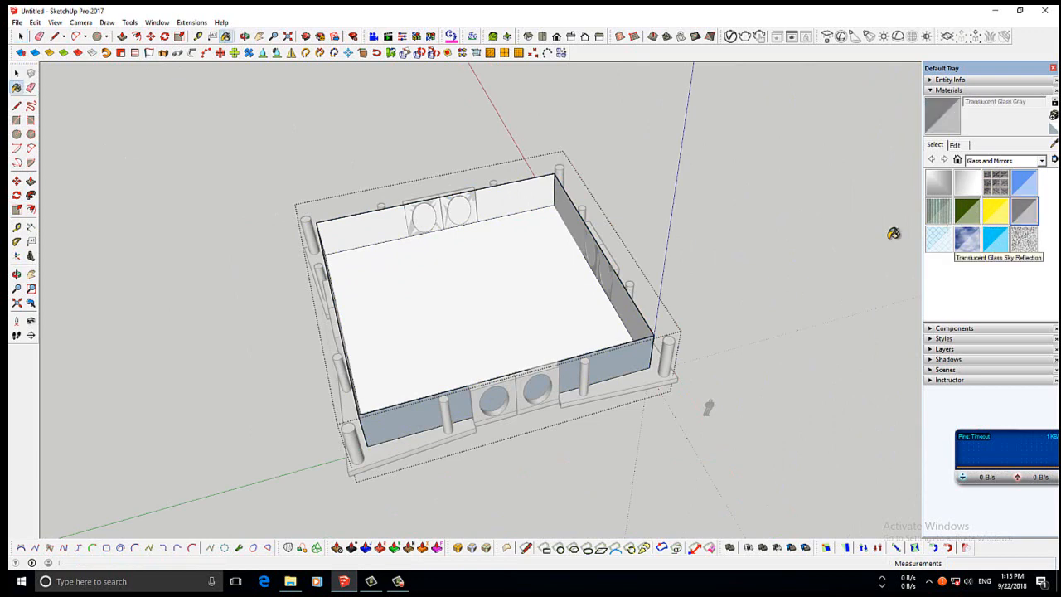
click(621, 299)
click(533, 199)
click(422, 389)
scroll(389, 324, up, 5)
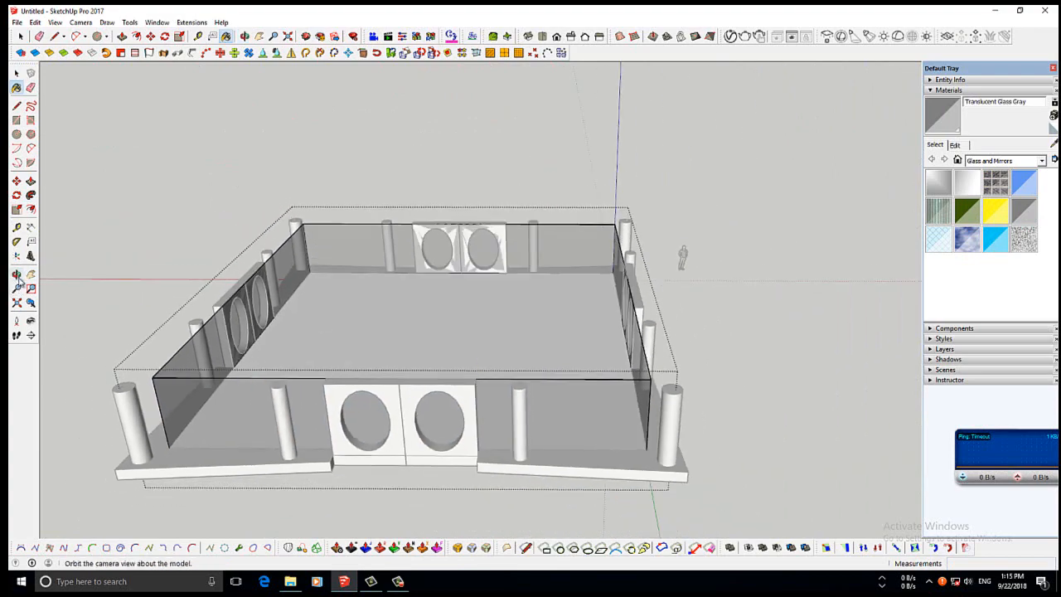
Check the glass walls from the opposite side and finish editing the slab group.
click(16, 275)
drag(464, 348, 125, 315)
drag(526, 222, 527, 174)
scroll(505, 195, up, 5)
key(b)
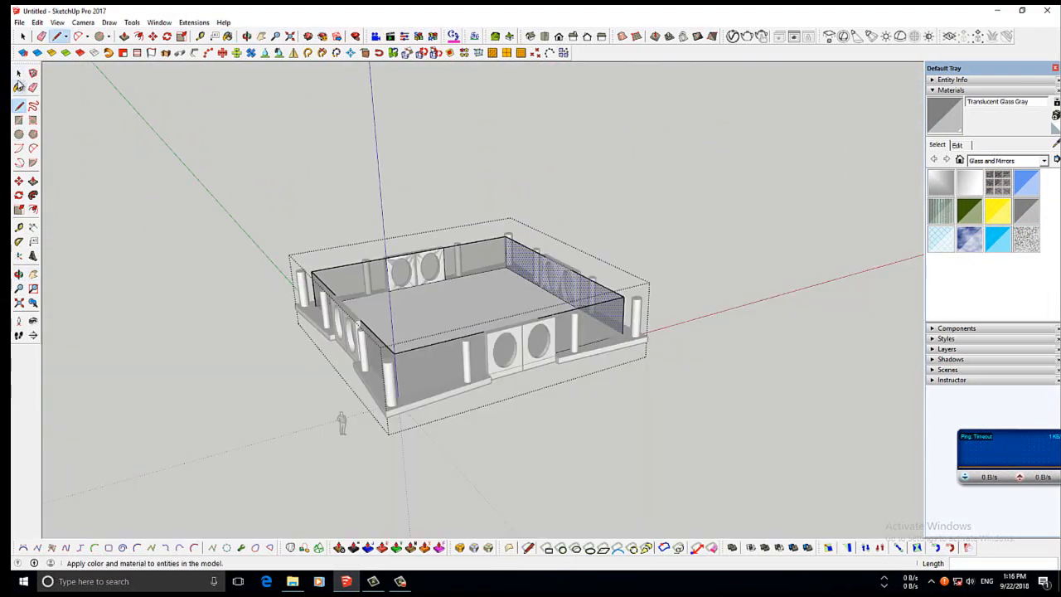
key(space)
click(217, 320)
scroll(657, 384, up, 2)
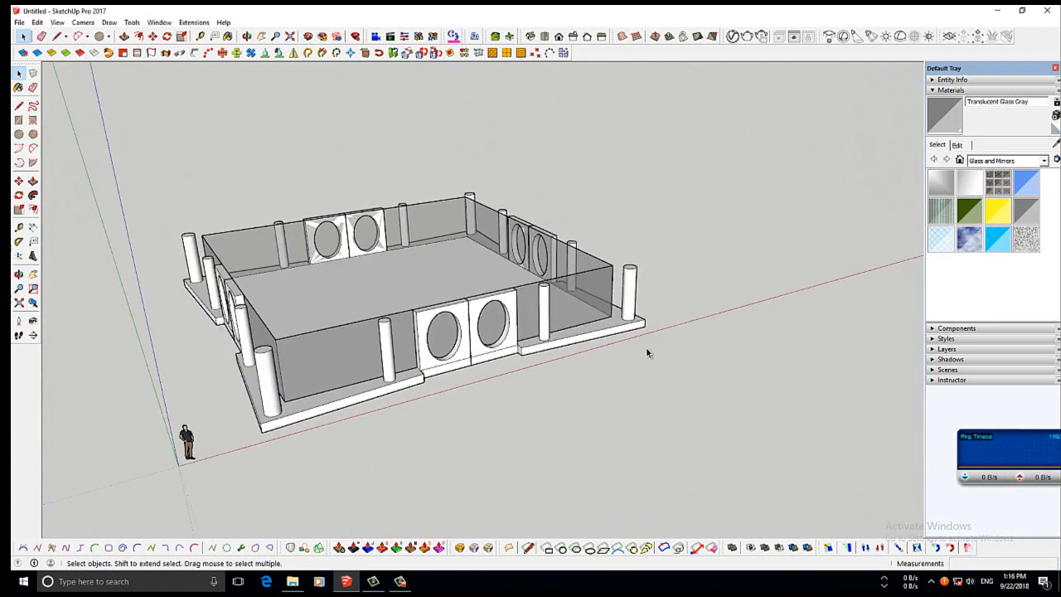
Select the whole floor and copy it straight up so its underside sits on top of the original wall sections.
scroll(521, 383, down, 2)
click(19, 275)
drag(448, 381, 344, 300)
click(19, 73)
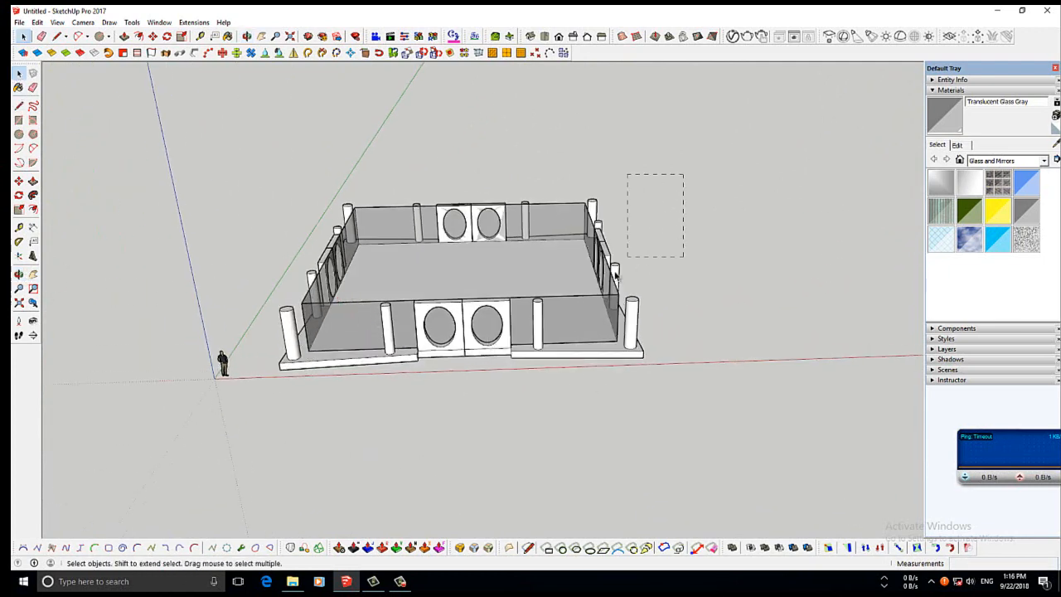
key(ctrl+a)
scroll(465, 351, up, 3)
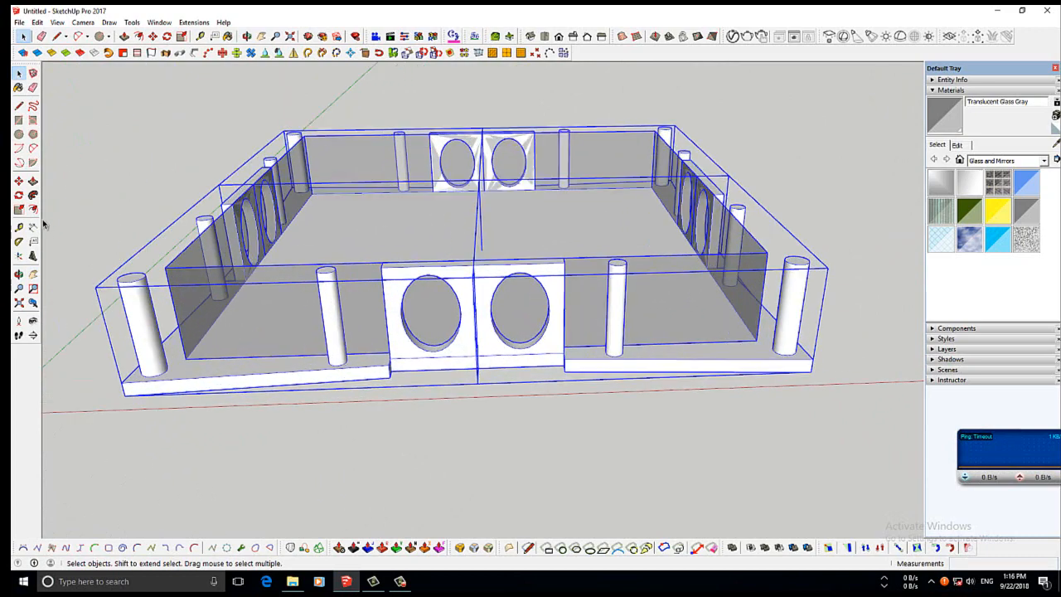
click(18, 273)
drag(294, 299, 343, 228)
click(18, 181)
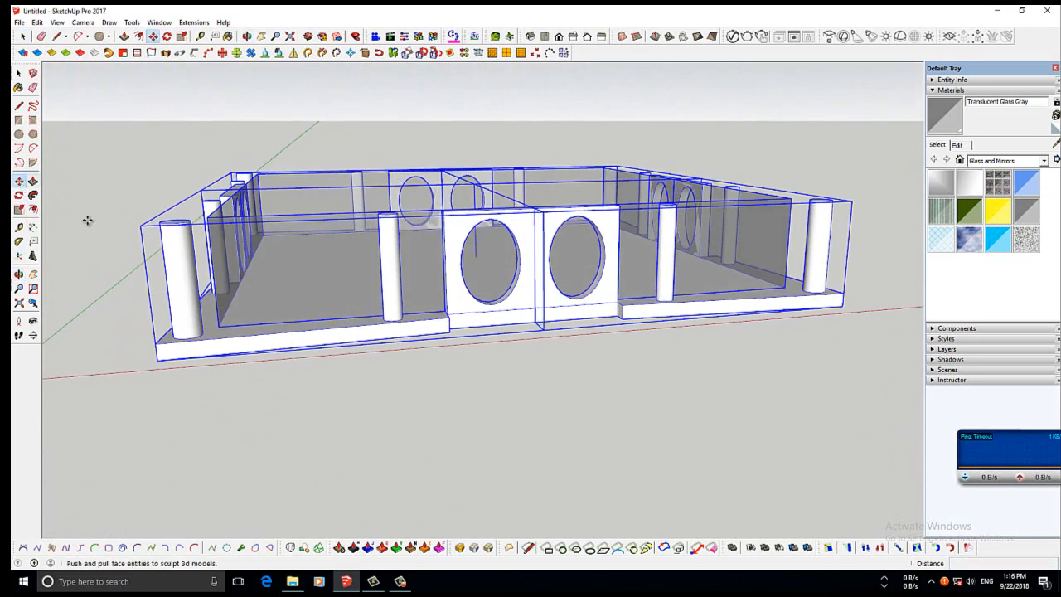
click(625, 324)
key(ctrl)
click(623, 206)
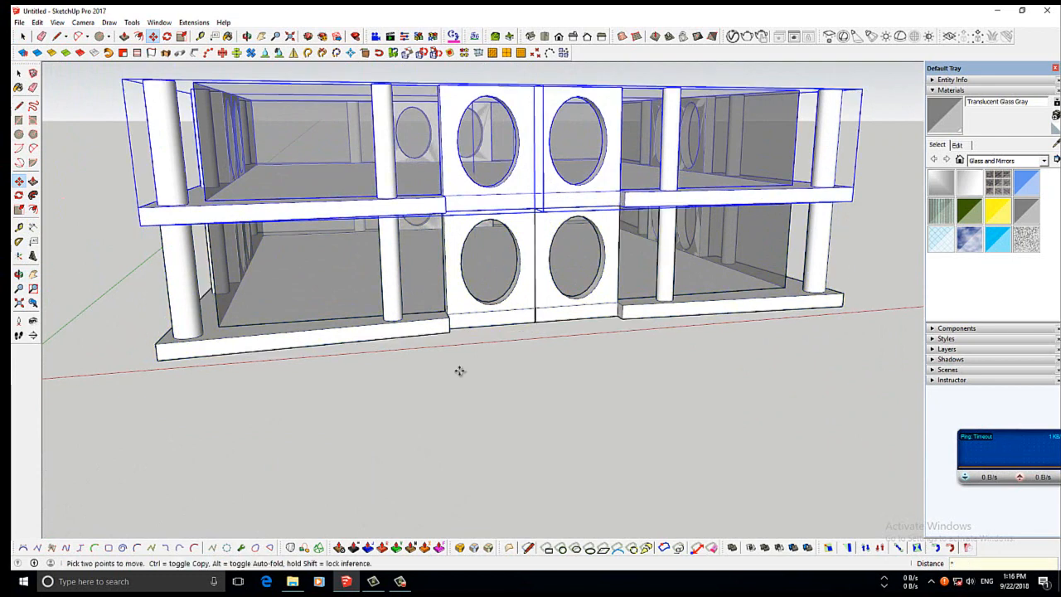
Multiply the copied floor upward as a linear array to form a tall tower of stacked storeys.
key(Return)
scroll(443, 422, down, 8)
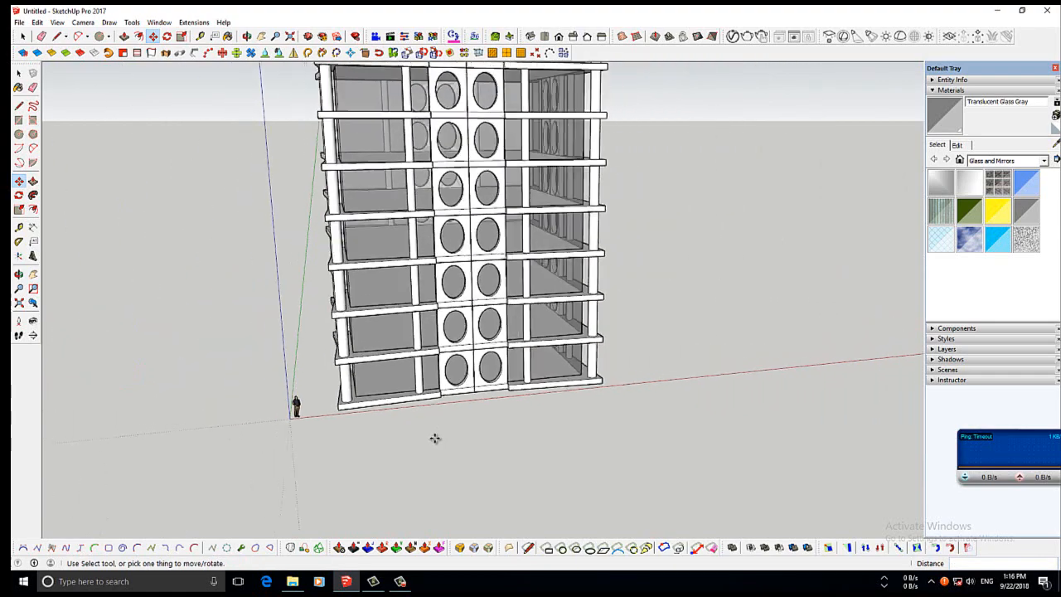
scroll(435, 438, down, 3)
Open the topmost floor's slab group for editing and select its large top face with the boundary edges.
click(18, 274)
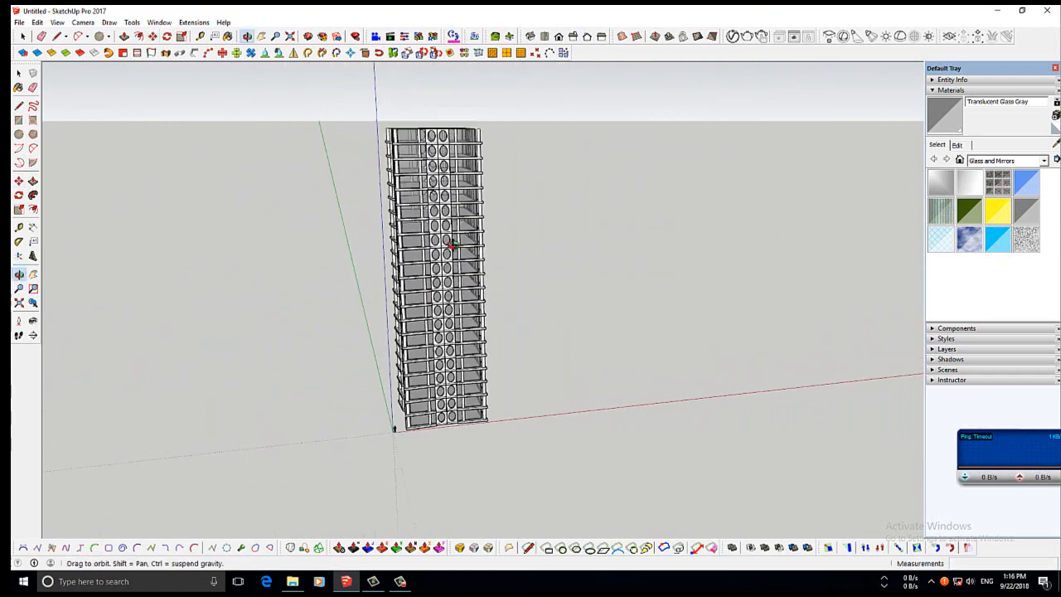
drag(451, 244, 325, 228)
scroll(442, 106, up, 3)
drag(448, 103, 530, 256)
scroll(575, 209, up, 2)
scroll(531, 255, up, 2)
click(19, 73)
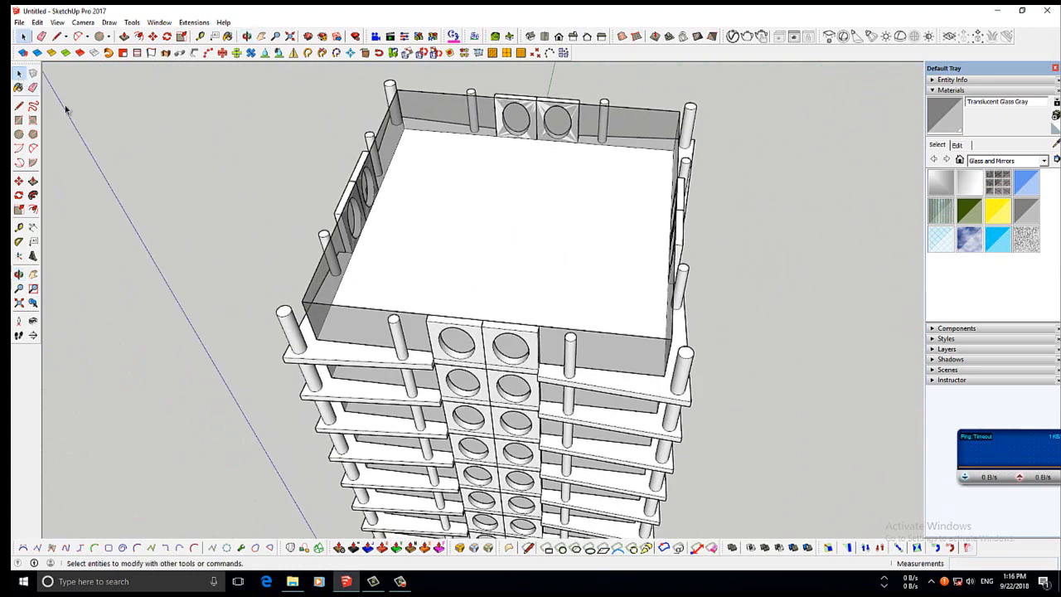
click(454, 272)
scroll(446, 257, down, 1)
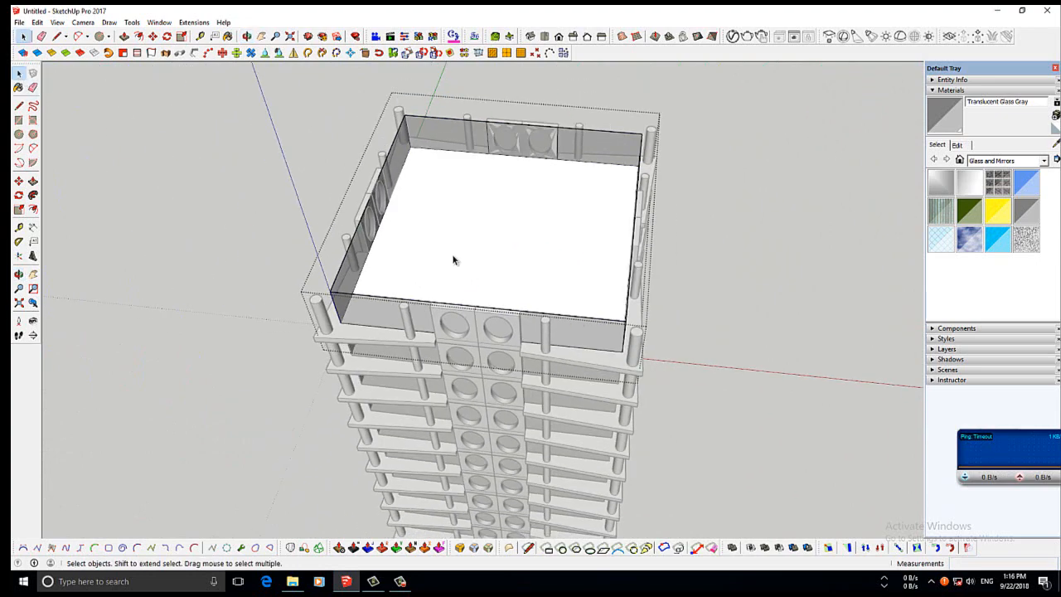
double_click(456, 263)
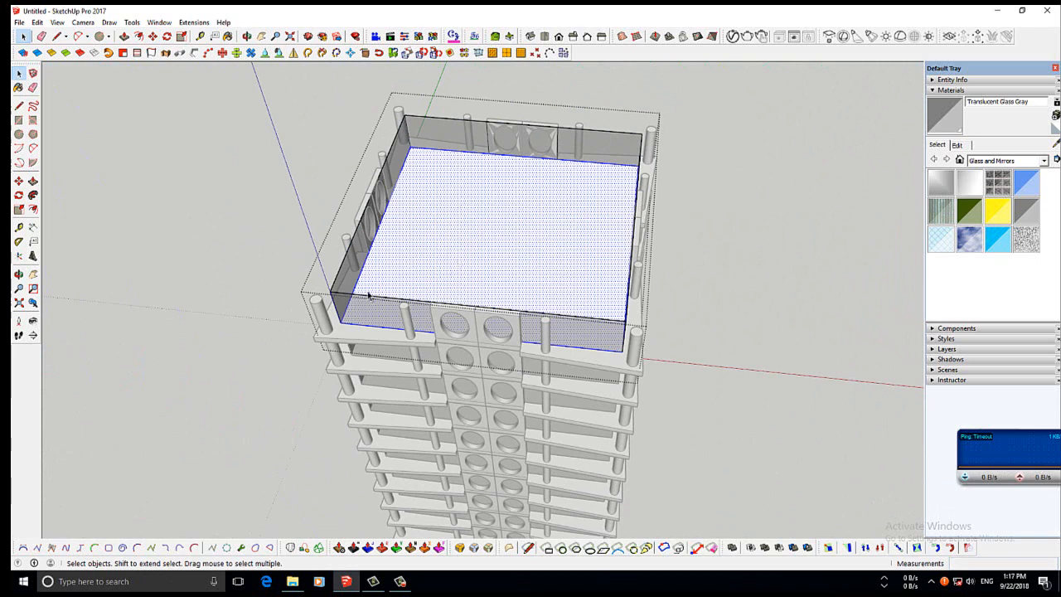
Try to copy the topmost slab face up 3.40 m onto the upper edges of the glass walls.
click(18, 180)
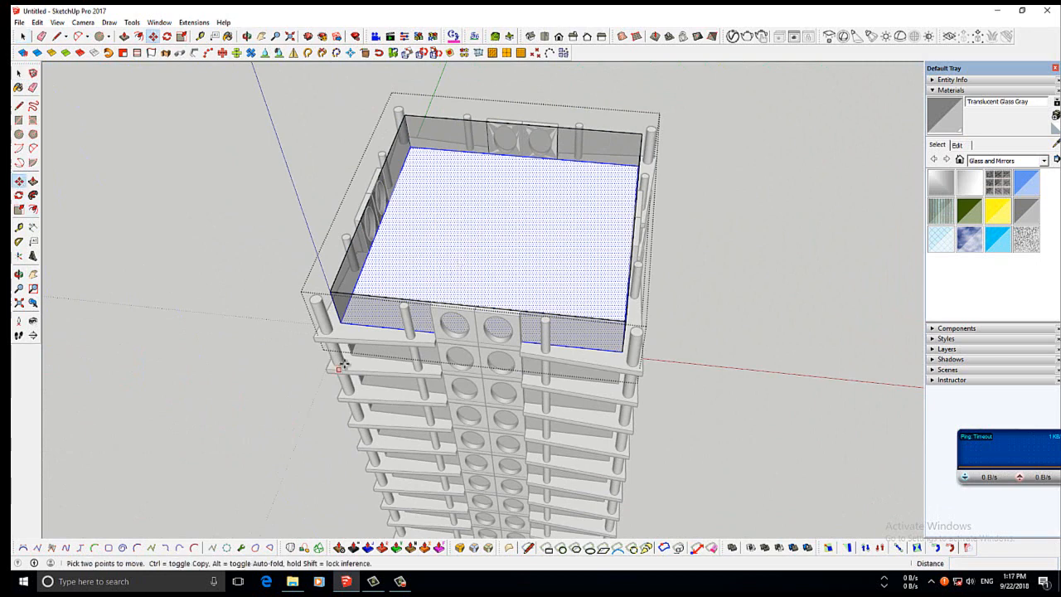
key(ctrl)
click(341, 323)
click(316, 303)
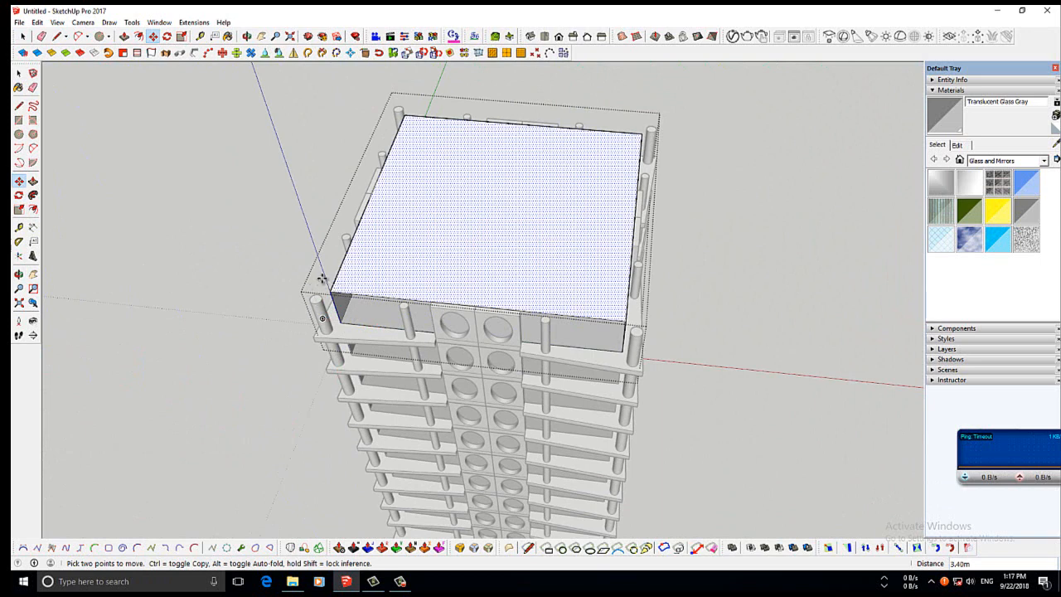
key(ctrl+z)
Copy the topmost slab face with its edges sideways to an empty spot beside the tower.
click(18, 73)
double_click(402, 257)
click(18, 181)
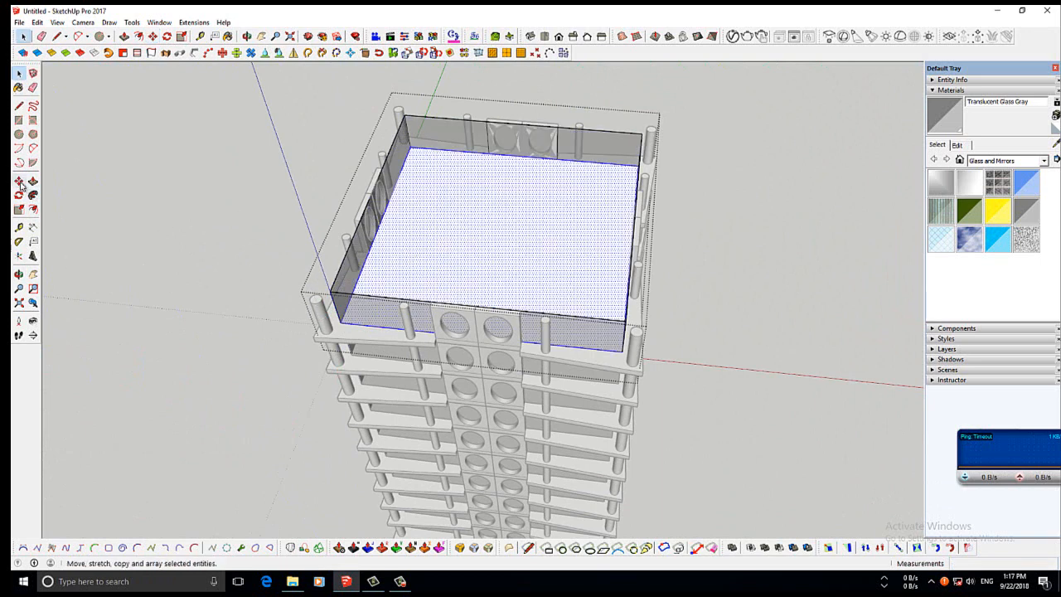
click(341, 324)
key(ctrl)
scroll(348, 322, down, 1)
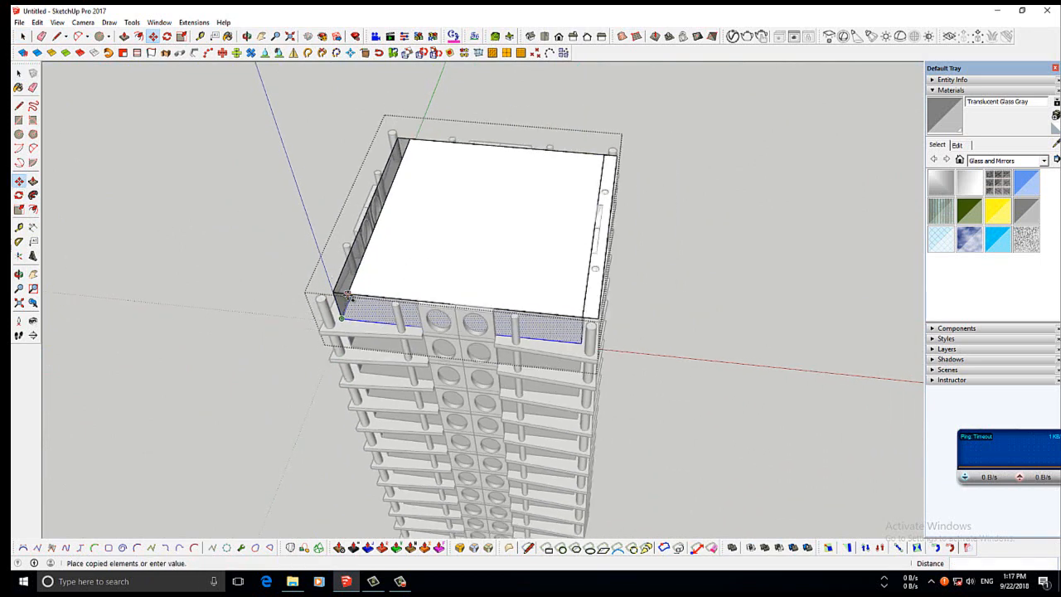
click(697, 357)
Push/Pull the copied face beside the tower up 3 m into a solid box.
scroll(368, 340, down, 1)
shift+middle_drag(510, 334, 401, 331)
key(p)
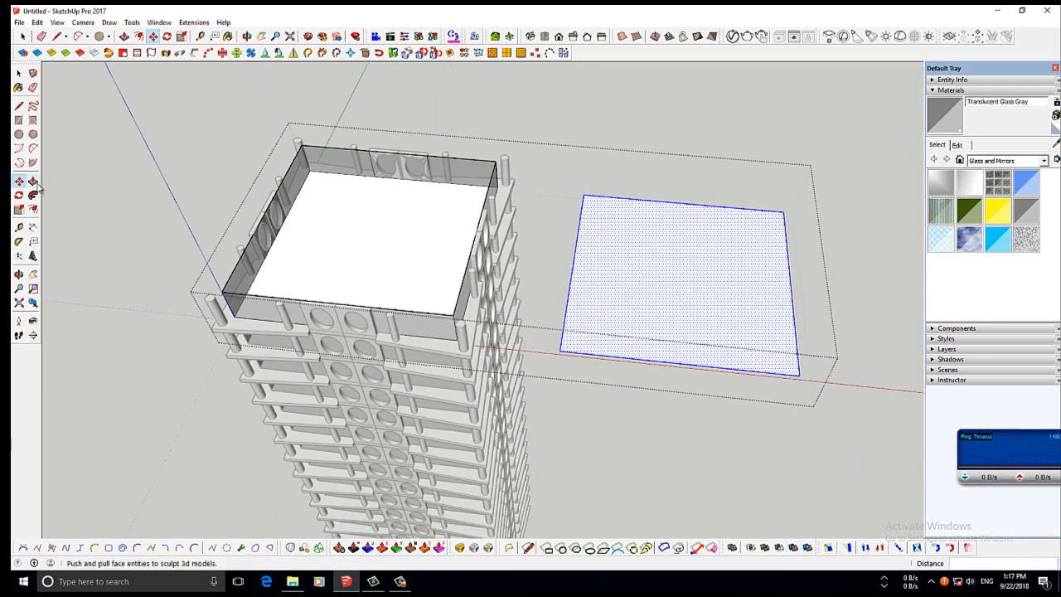
click(599, 328)
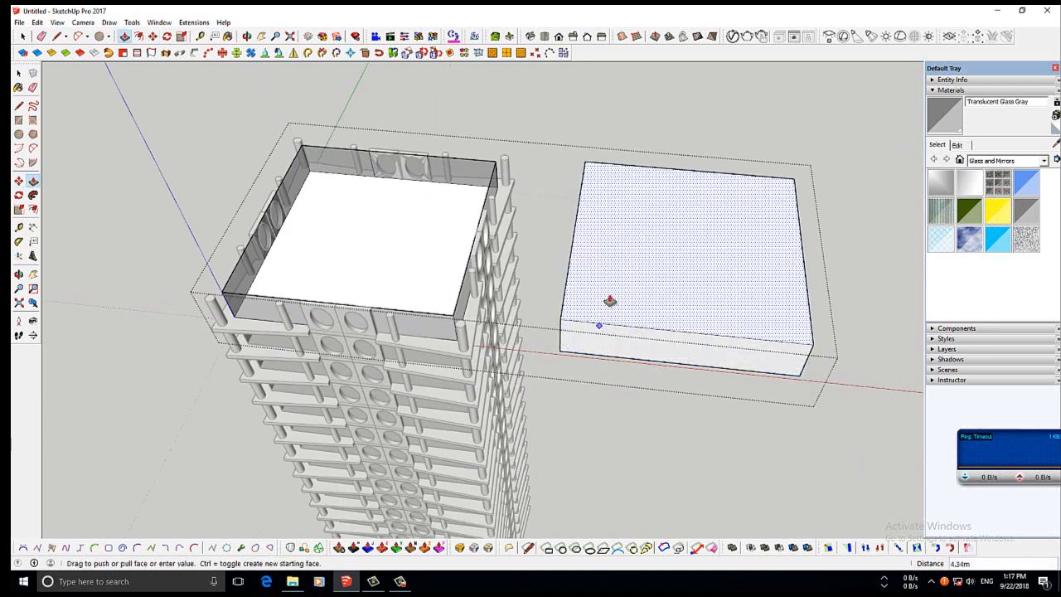
text(3)
key(Return)
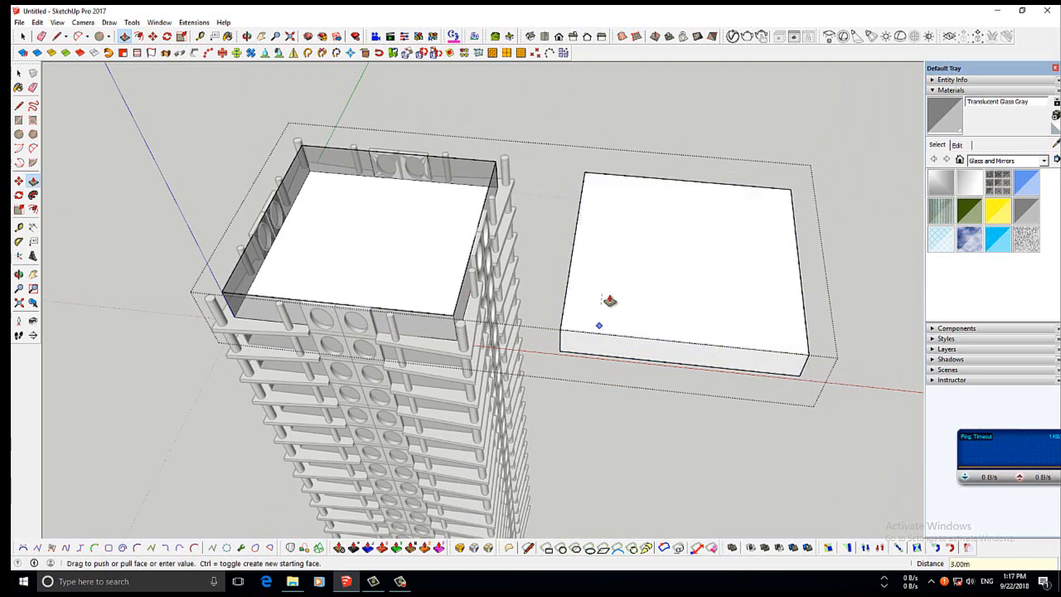
Select the whole solid box beside the tower and move it onto the tower's top by its lower edge midpoint.
key(space)
triple_click(600, 348)
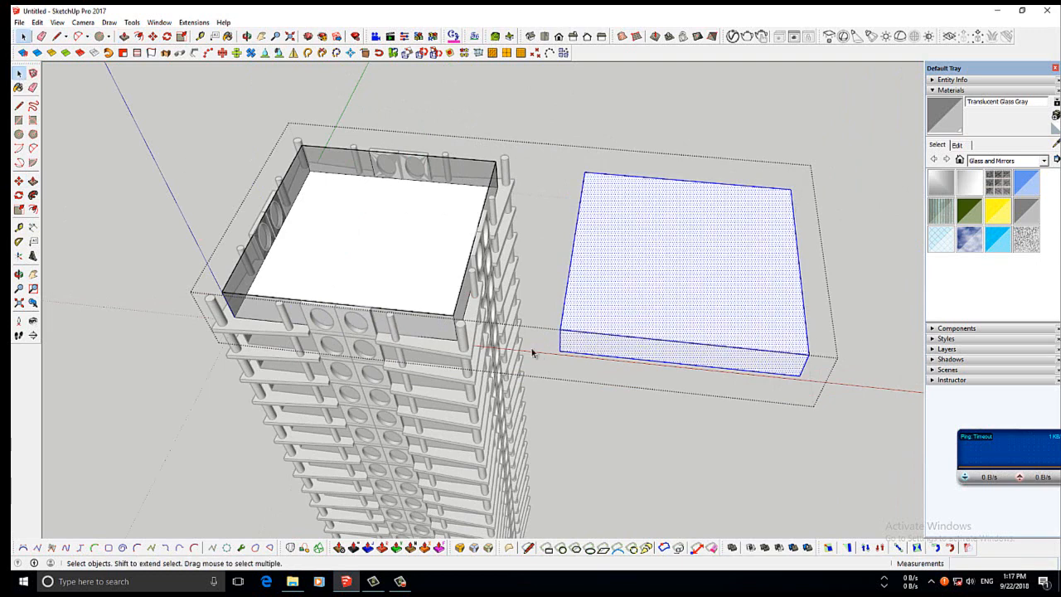
key(m)
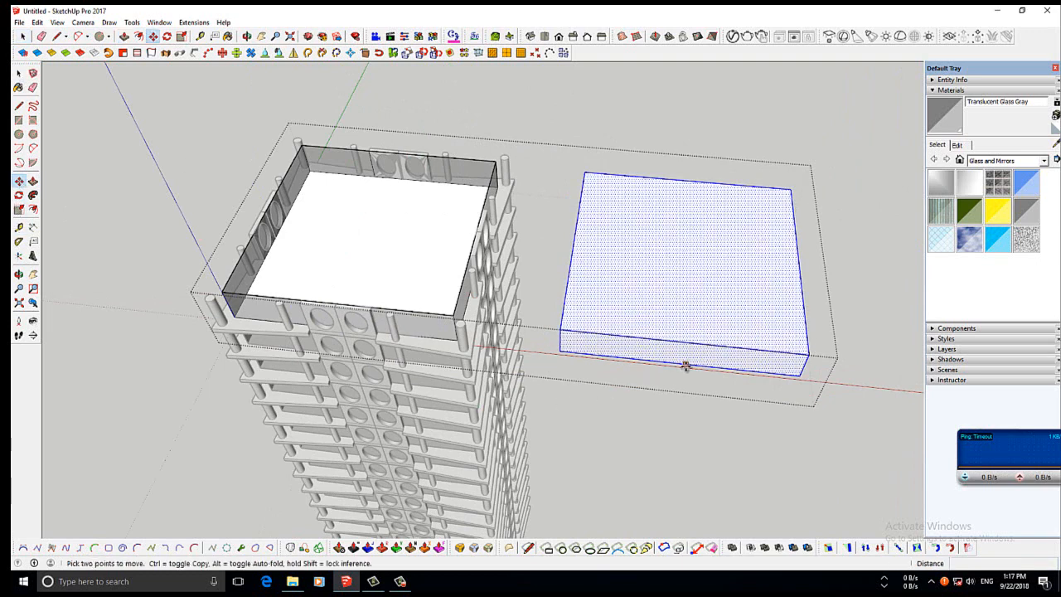
click(681, 364)
click(337, 308)
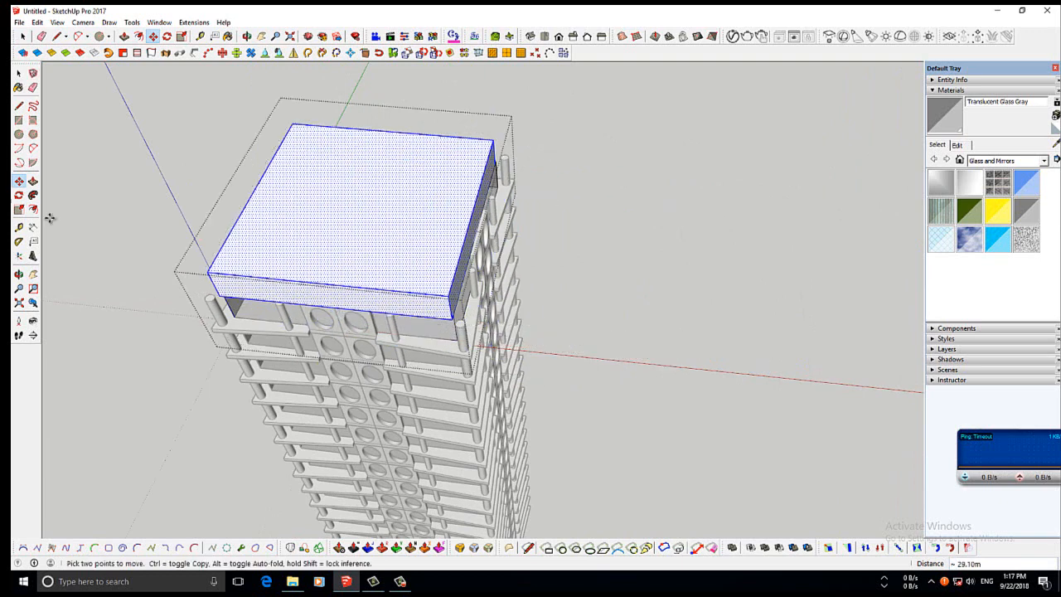
Push/Pull two sides of the top box outward over the columns, the second by about 1.50 m.
click(34, 182)
drag(453, 308, 475, 378)
key(ctrl+z)
scroll(465, 320, up, 2)
drag(457, 330, 476, 378)
click(19, 274)
drag(137, 265, 375, 226)
key(p)
drag(388, 369, 370, 444)
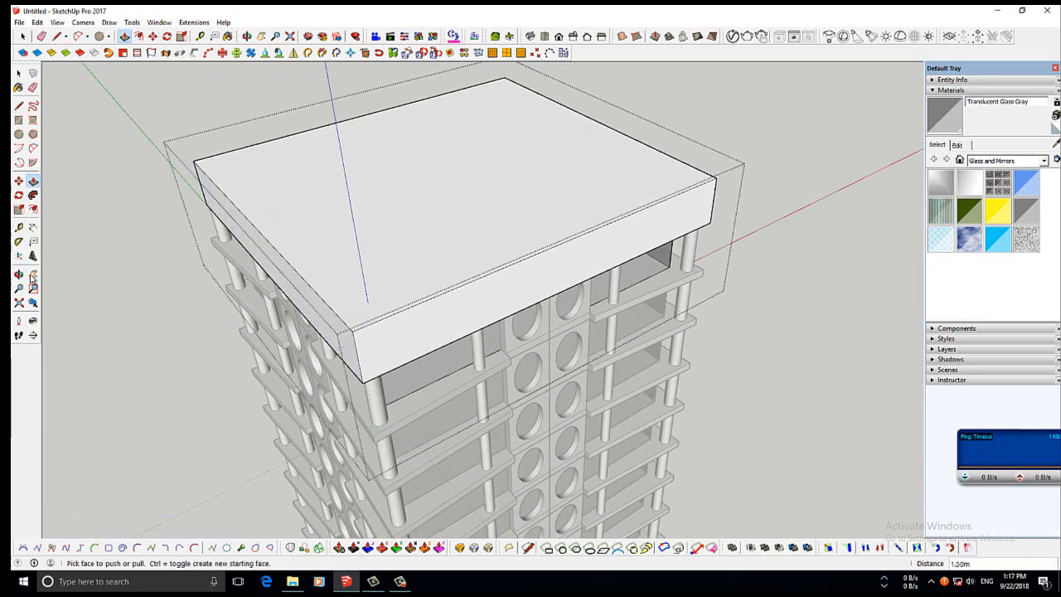
Erase the stray vertical edges on the box's next side and Push/Pull that side outward about 1.95 m.
click(19, 275)
mouse_move(190, 253)
mouse_down()
mouse_move(389, 227)
mouse_move(564, 244)
mouse_up()
key(p)
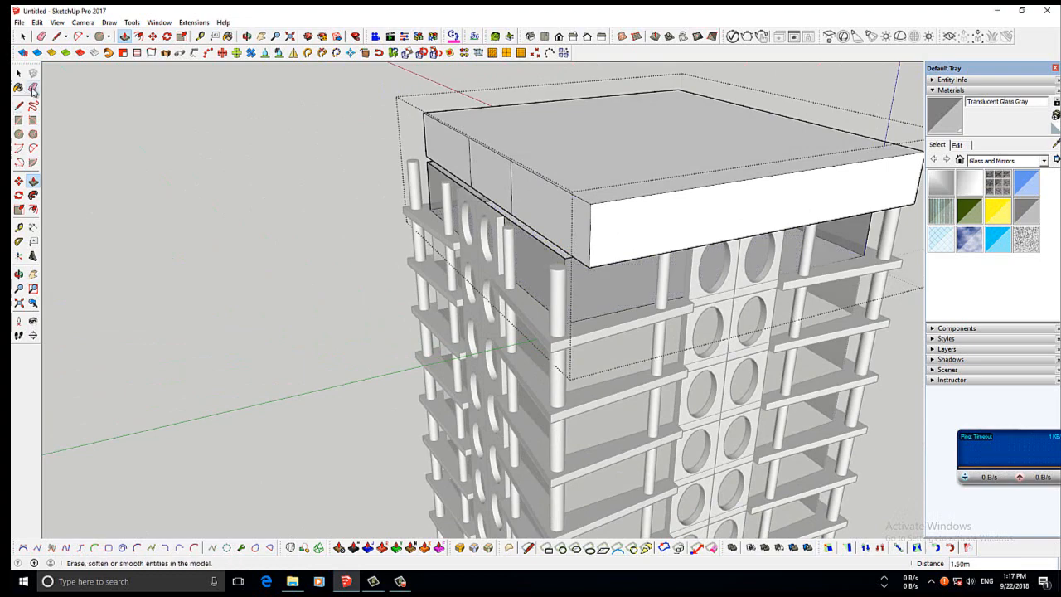
click(33, 88)
key(p)
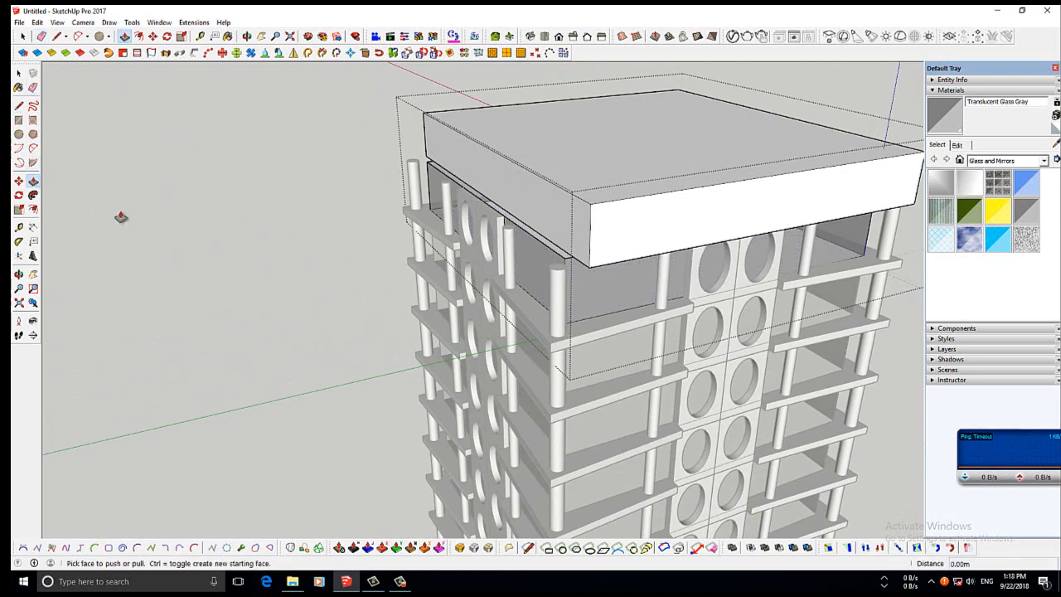
mouse_move(543, 269)
mouse_down()
mouse_move(556, 351)
mouse_move(217, 286)
mouse_up()
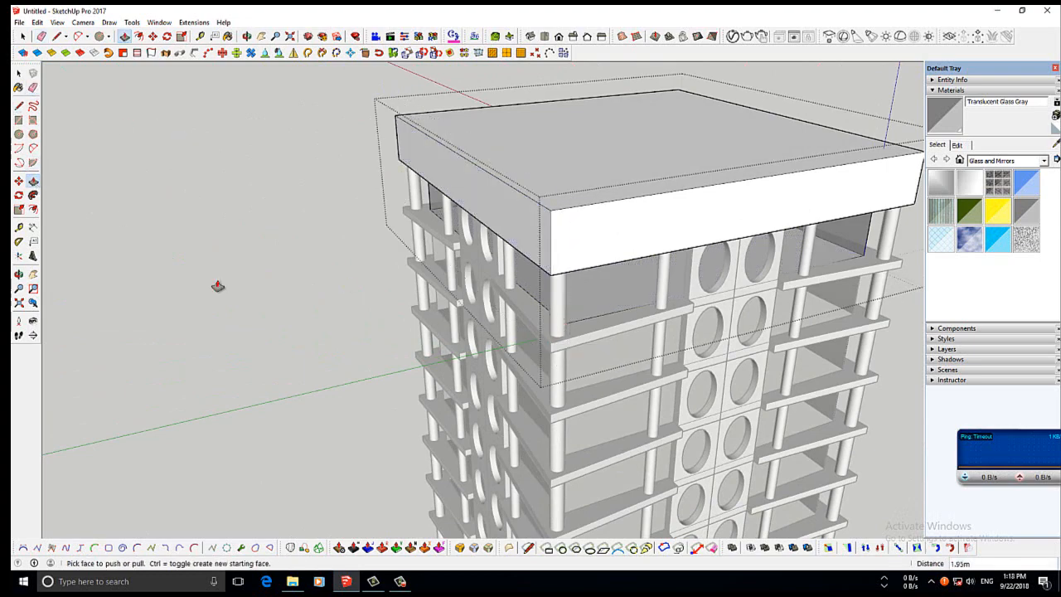
Offset the top box's upper face slightly inward to outline a thin parapet.
click(19, 275)
drag(423, 240, 696, 133)
drag(523, 211, 348, 282)
key(p)
click(33, 209)
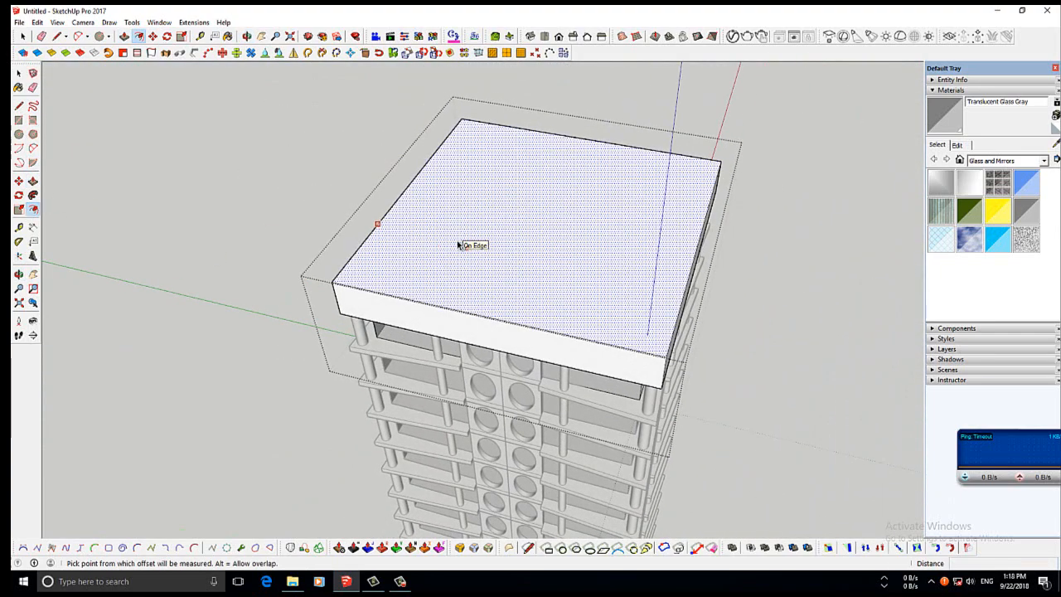
click(454, 244)
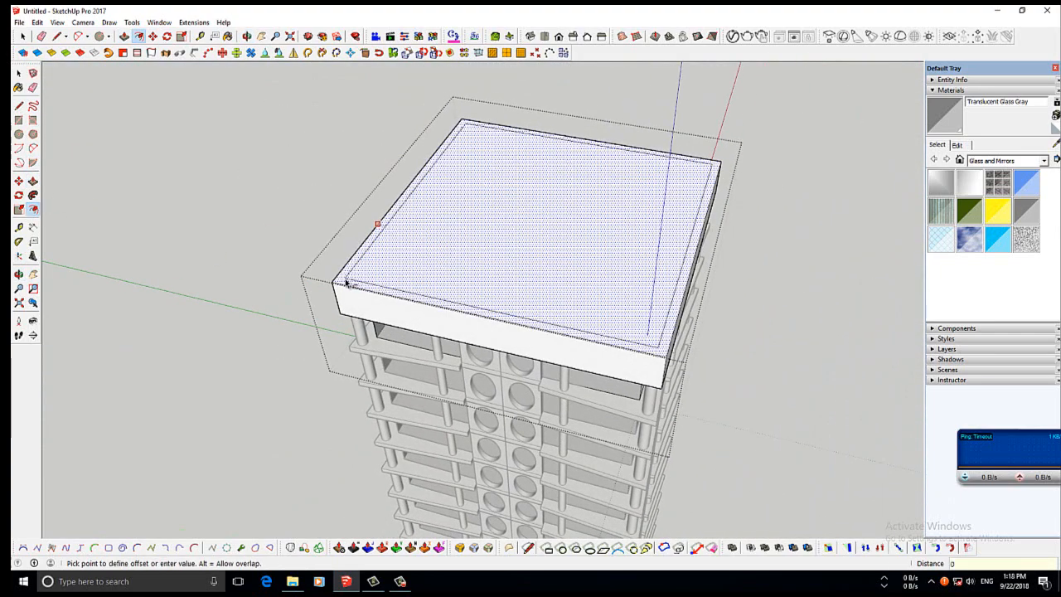
click(347, 283)
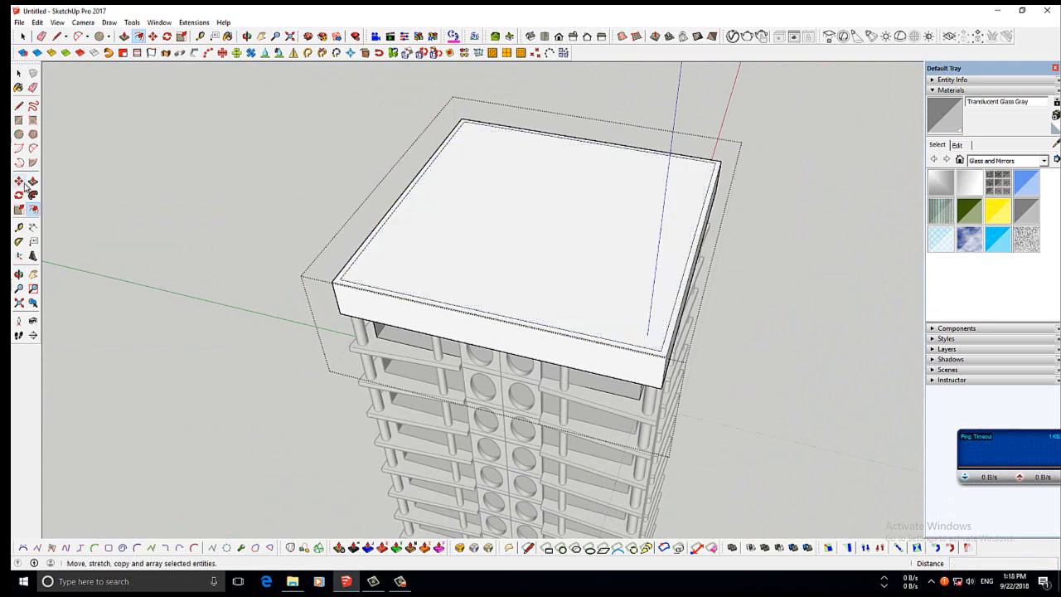
Push the inner roof face down 2.5 m to leave a parapet wall around it.
key(p)
click(450, 255)
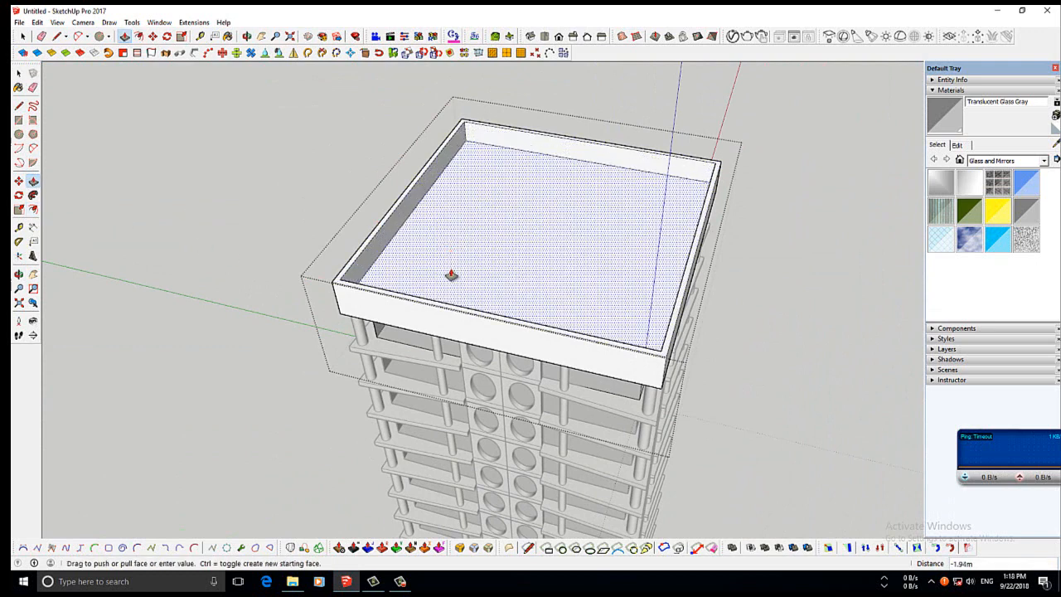
text(2.5)
key(Return)
scroll(447, 277, down, 6)
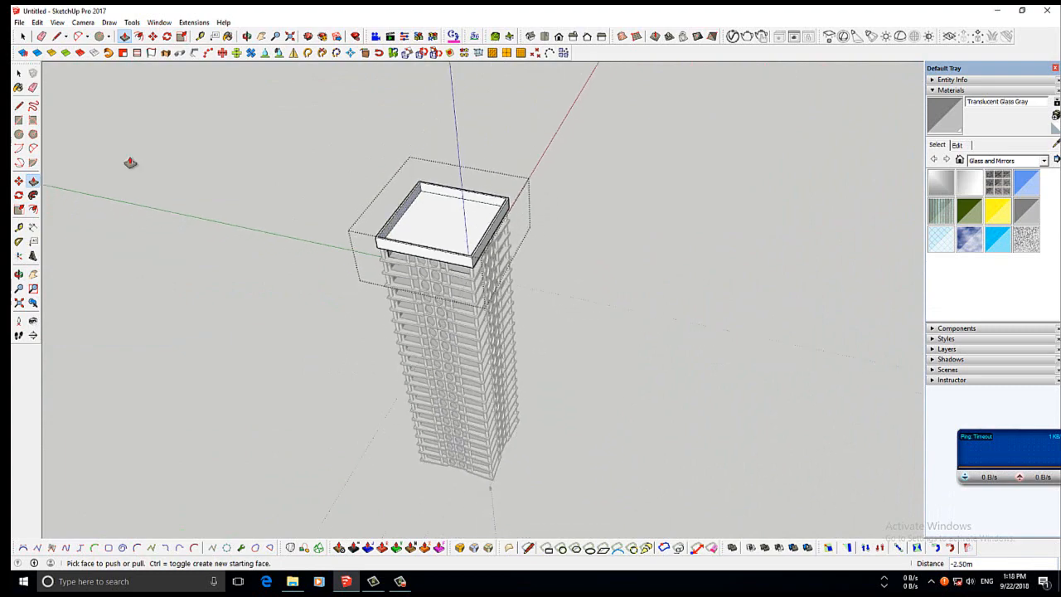
Close the topmost slab group and select the entire tower, leaving out the small figure at the origin.
click(20, 75)
click(231, 257)
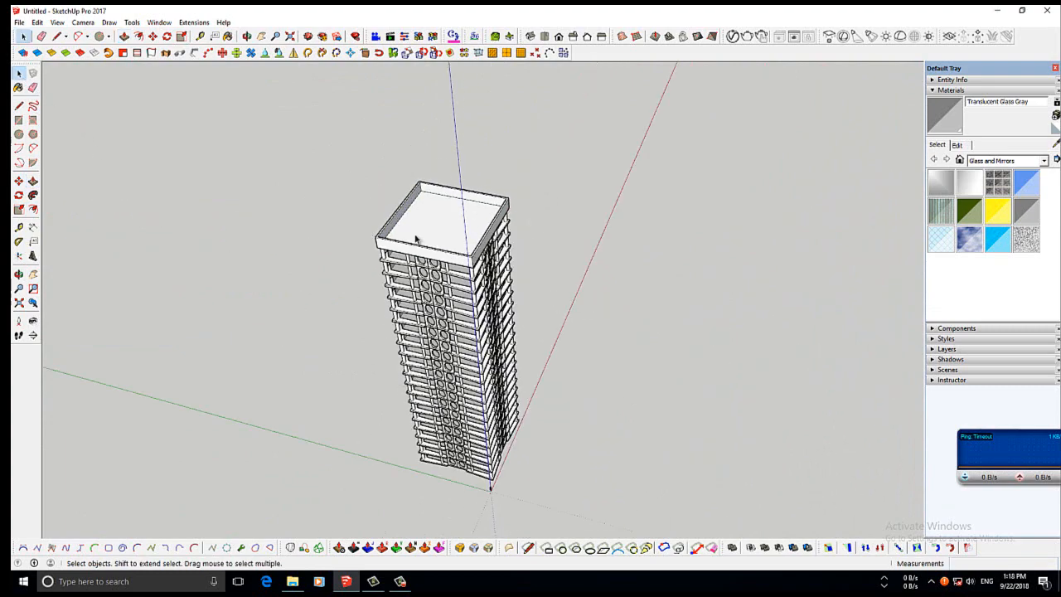
click(19, 274)
drag(349, 415, 335, 457)
click(19, 73)
scroll(375, 422, up, 5)
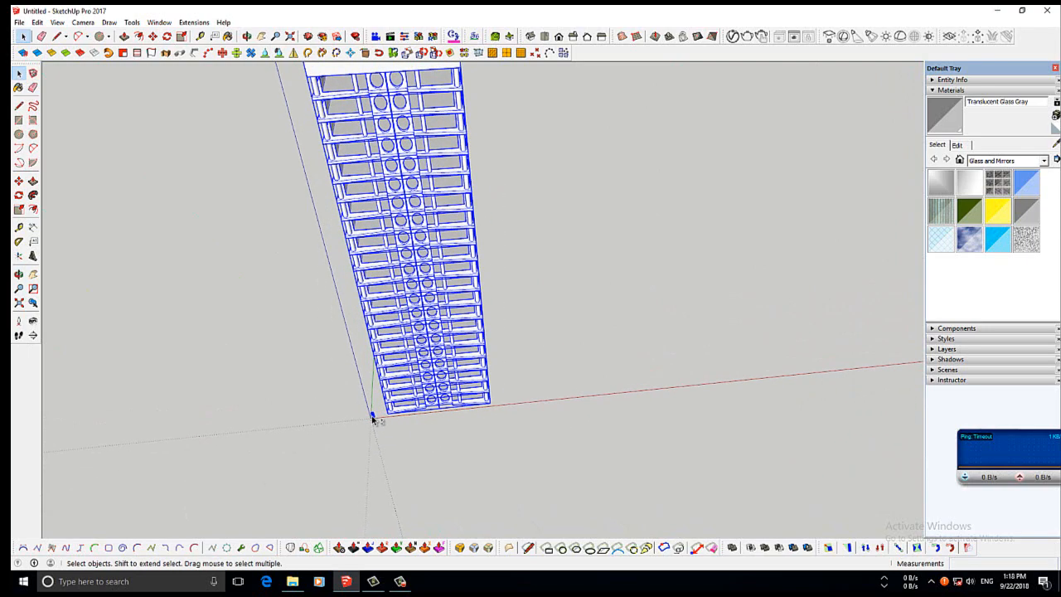
scroll(371, 415, down, 5)
click(19, 275)
drag(307, 248, 445, 358)
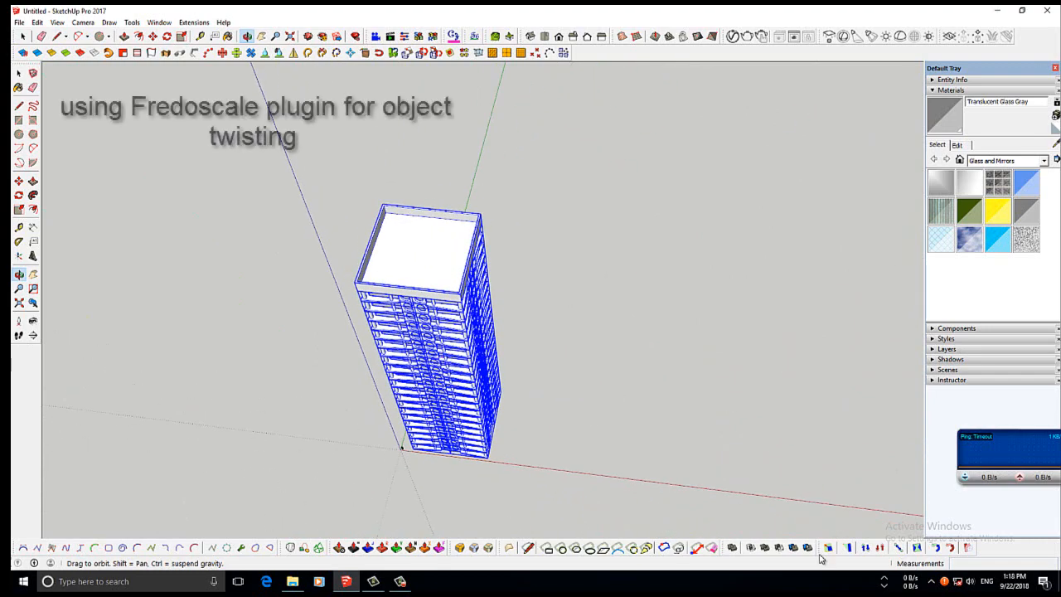
Twist the selected tower by 70 degrees about its vertical axis with FredoScale's Box Twisting.
drag(823, 485, 820, 374)
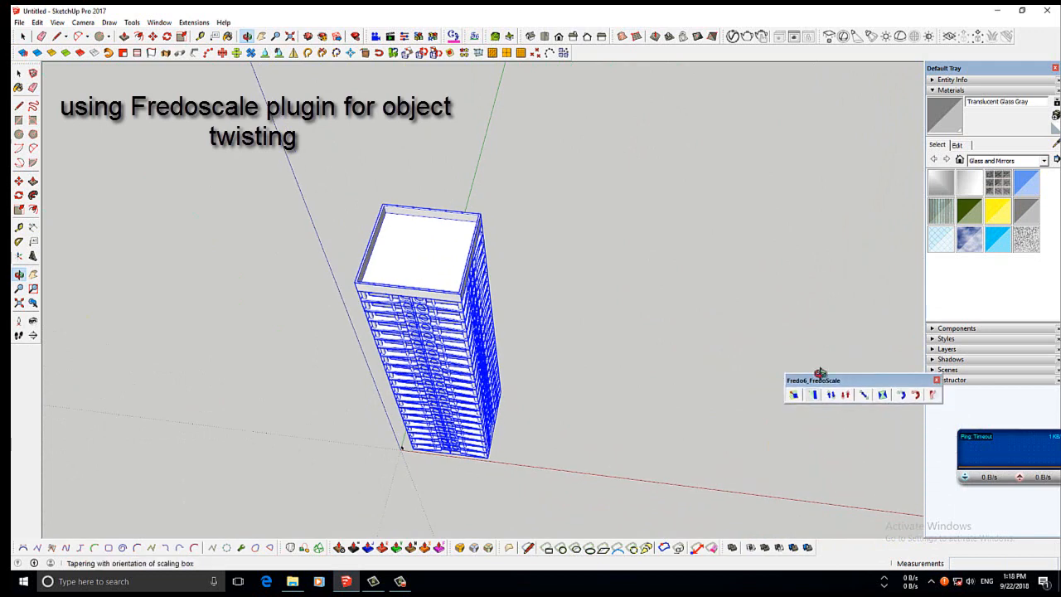
click(884, 396)
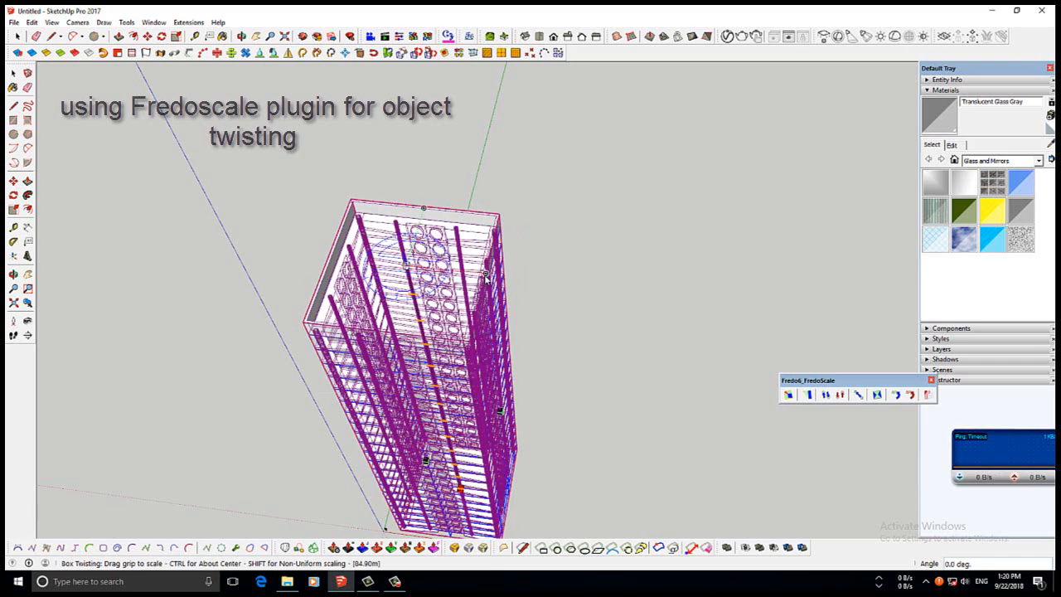
click(488, 274)
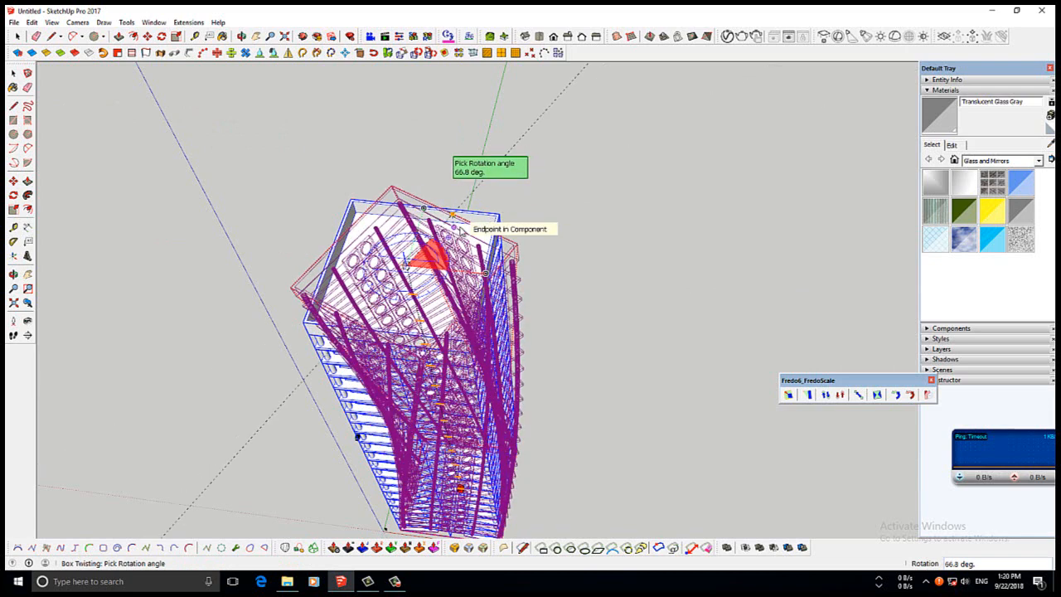
text(50)
key(Return)
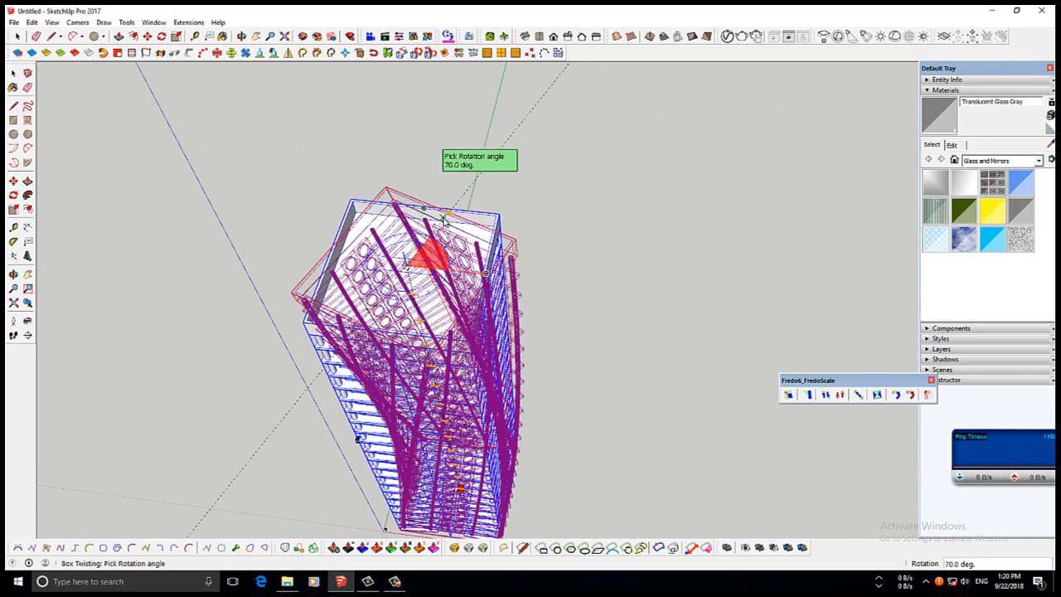
click(444, 220)
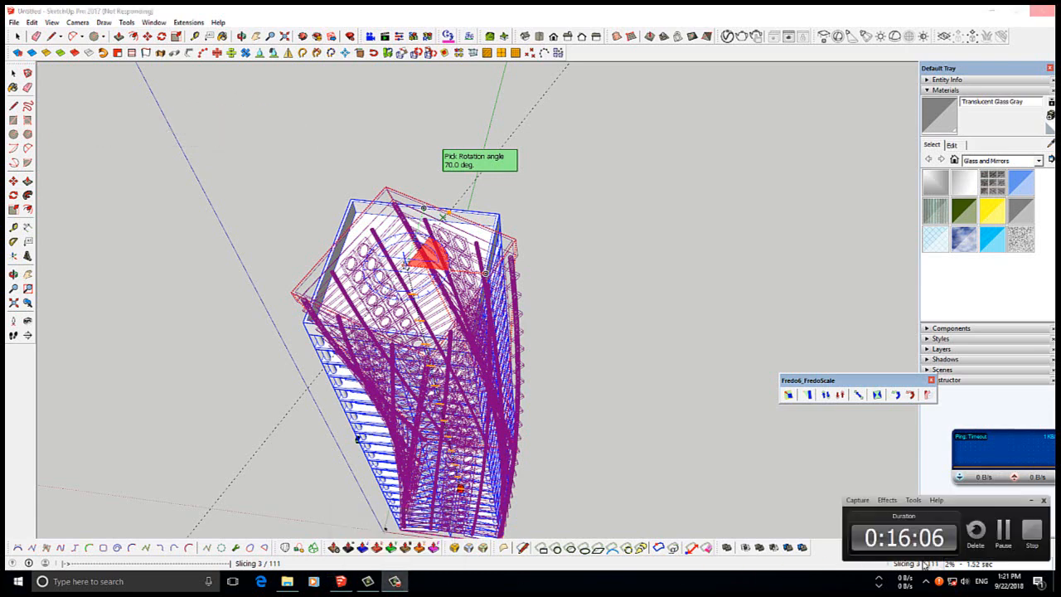
Clear the selection and examine the twisted tower from several angles.
scroll(419, 311, down, 2)
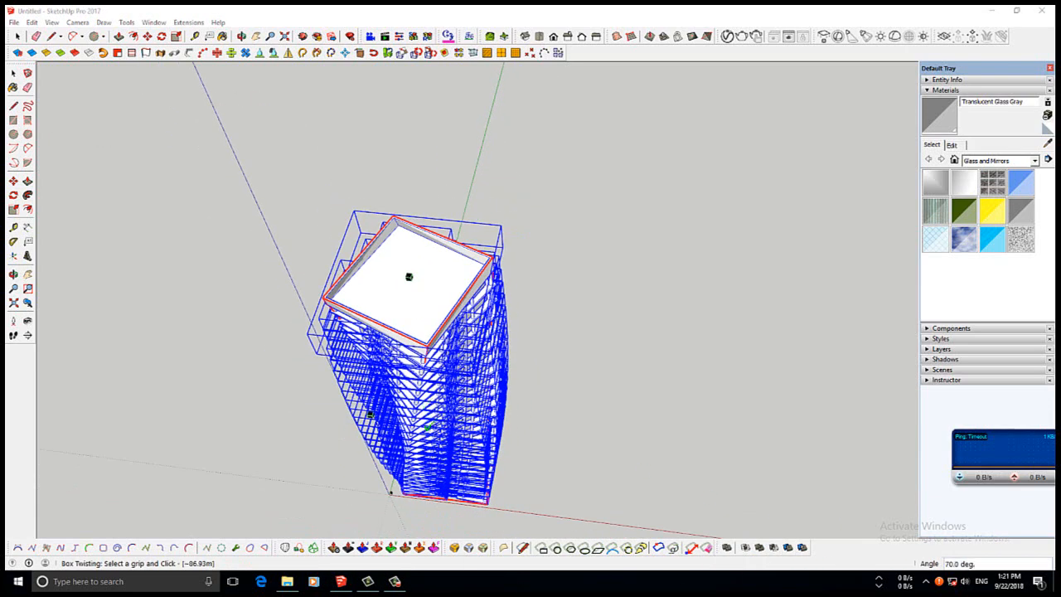
scroll(423, 406, up, 2)
click(13, 274)
drag(320, 335, 353, 387)
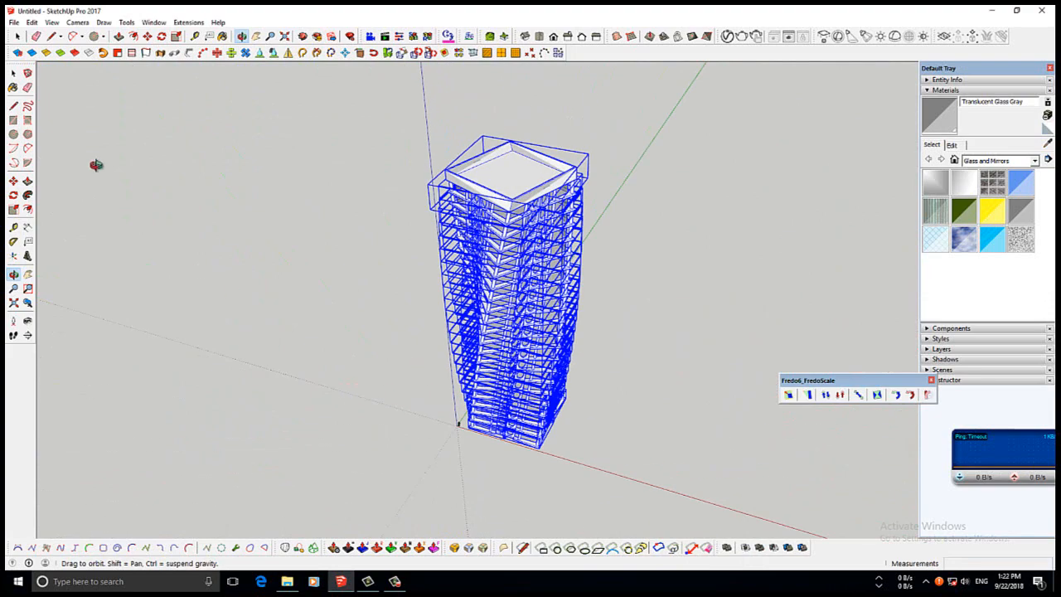
click(14, 73)
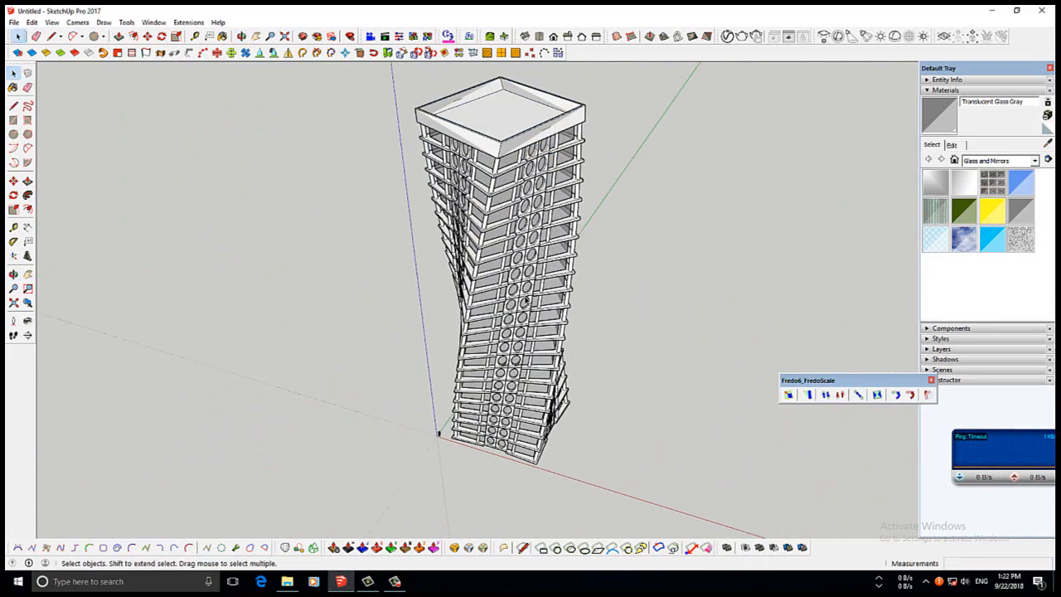
scroll(442, 166, up, 1)
click(13, 275)
drag(249, 232, 523, 446)
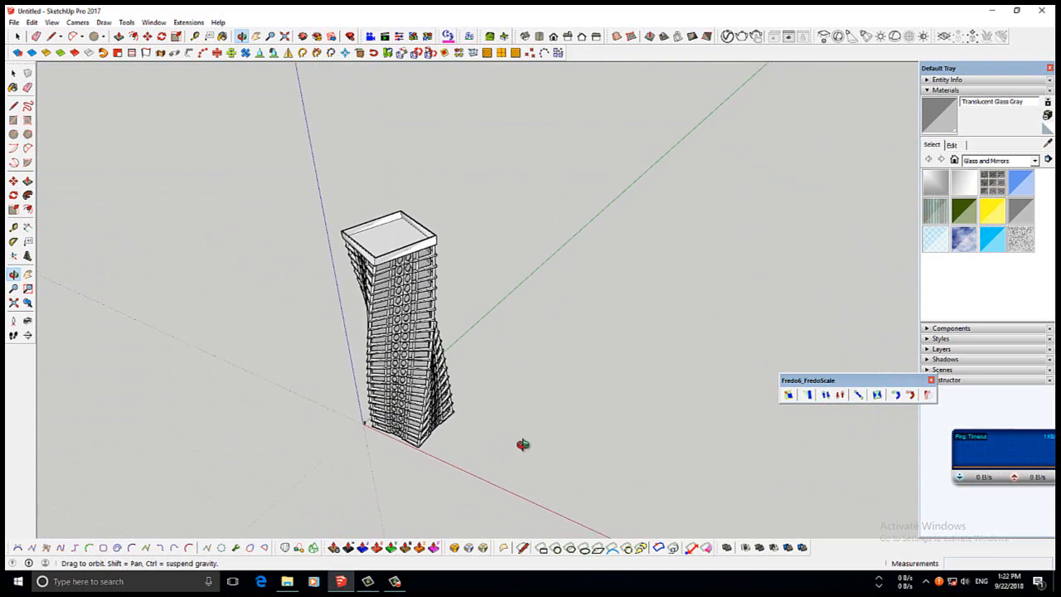
Draw a ground rectangle about 288 m by 115 m at the tower's base.
click(14, 121)
scroll(83, 354, down, 2)
scroll(83, 355, down, 1)
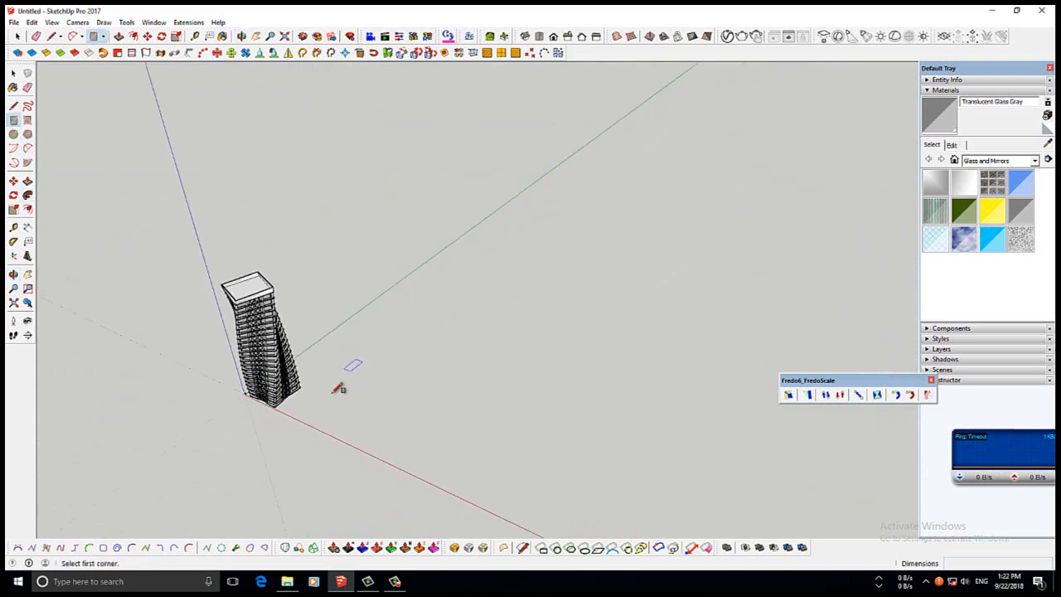
click(154, 349)
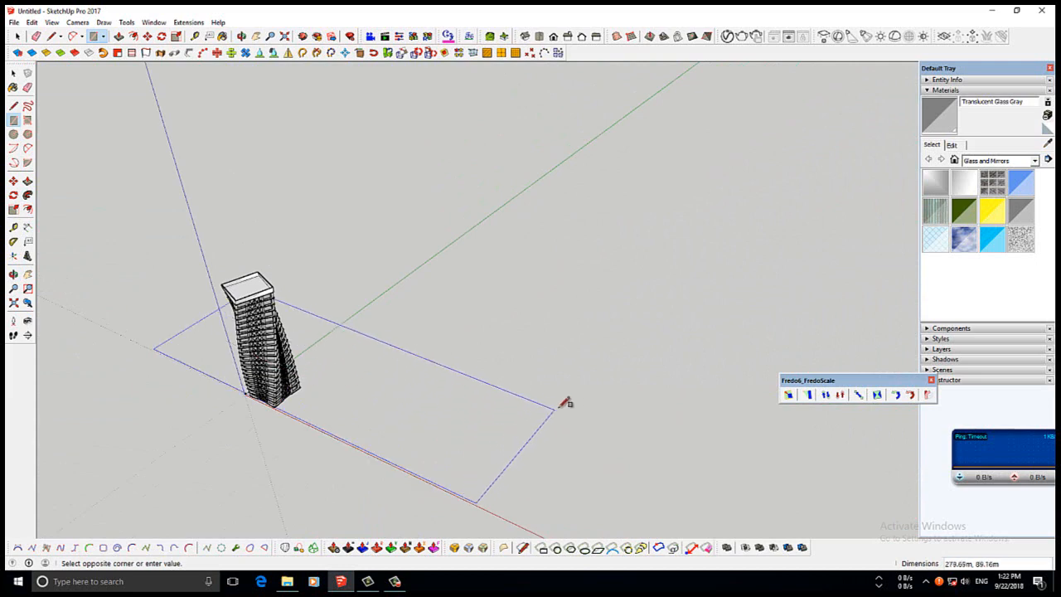
click(590, 387)
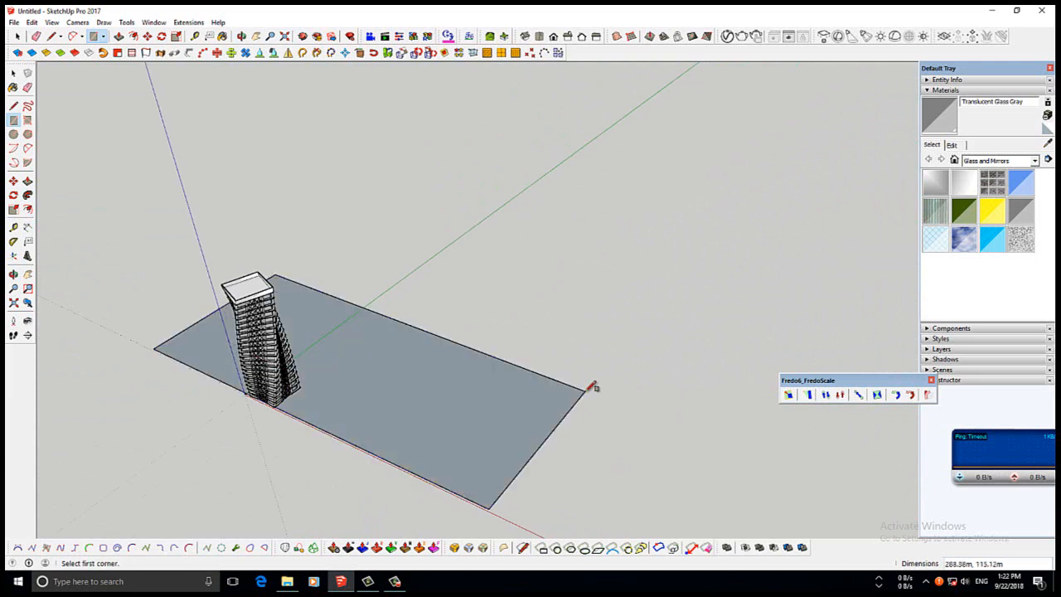
Move the ground rectangle with its edges about 32.8 m along the green axis so it surrounds the tower's base.
key(space)
double_click(370, 371)
key(m)
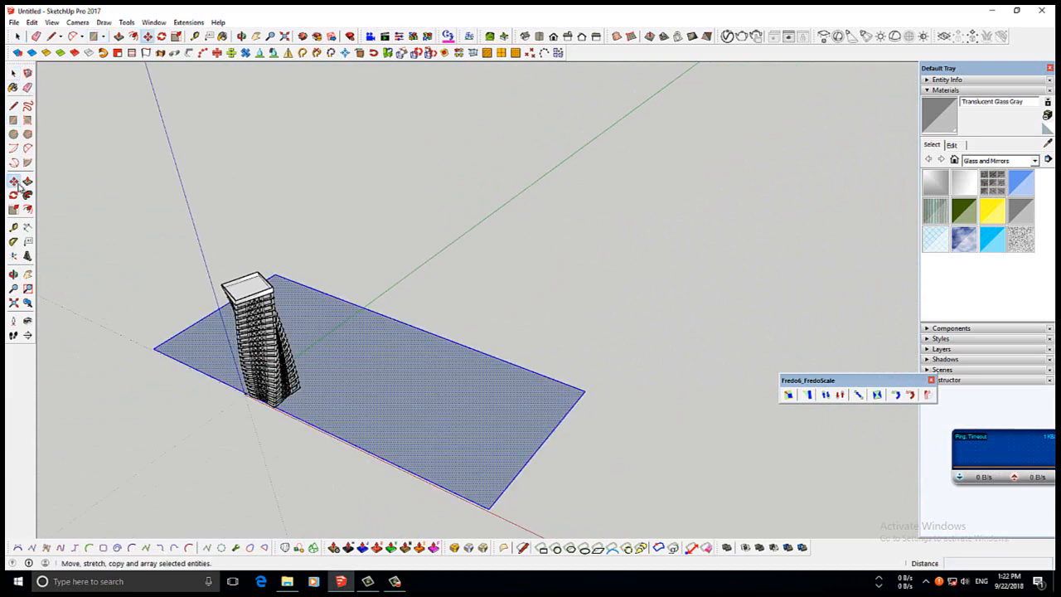
click(390, 315)
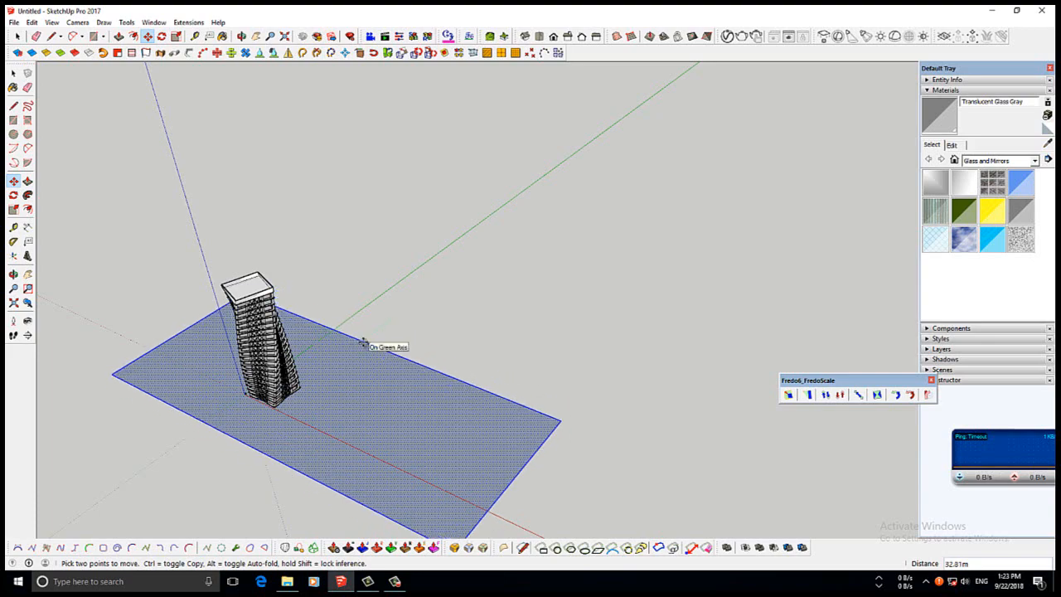
click(362, 342)
Examine the twisted tower from a low viewpoint near ground level, ending on a full-height corner view.
click(13, 276)
drag(199, 328, 273, 245)
scroll(274, 338, up, 4)
drag(274, 340, 326, 487)
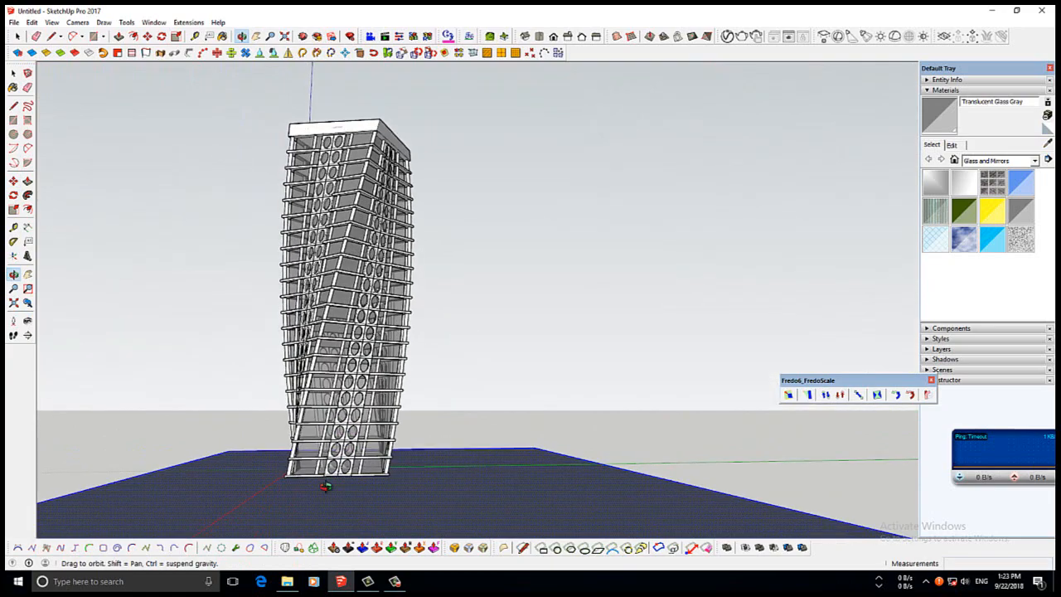
drag(356, 367, 662, 352)
scroll(634, 364, down, 4)
scroll(623, 429, up, 4)
scroll(661, 352, down, 3)
drag(287, 329, 417, 440)
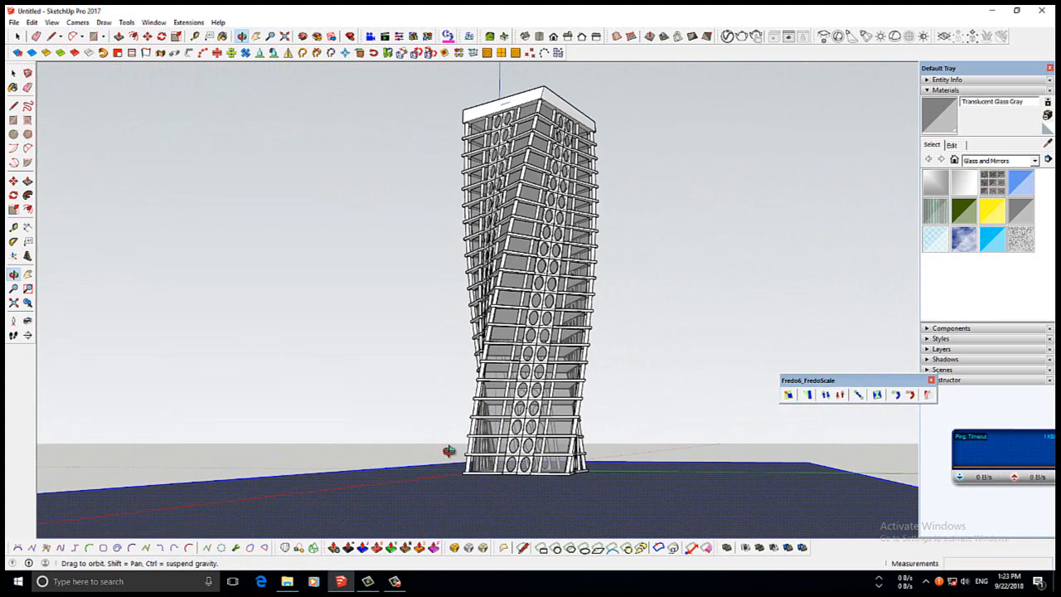
Render the current view with V-Ray, close the progress window and place the frame buffer beside the modelled tower.
click(742, 37)
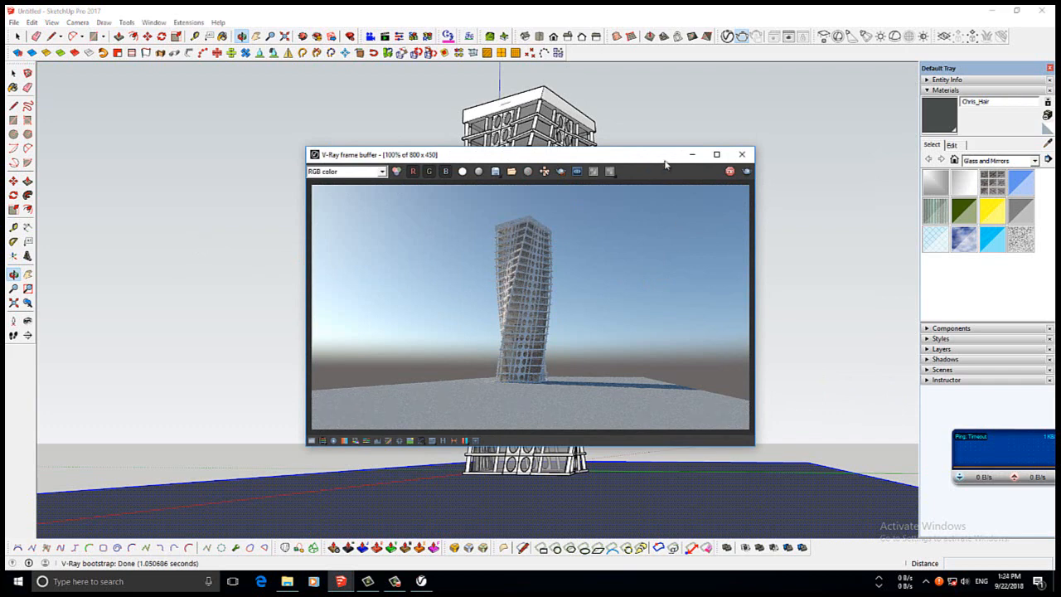
drag(666, 165, 638, 250)
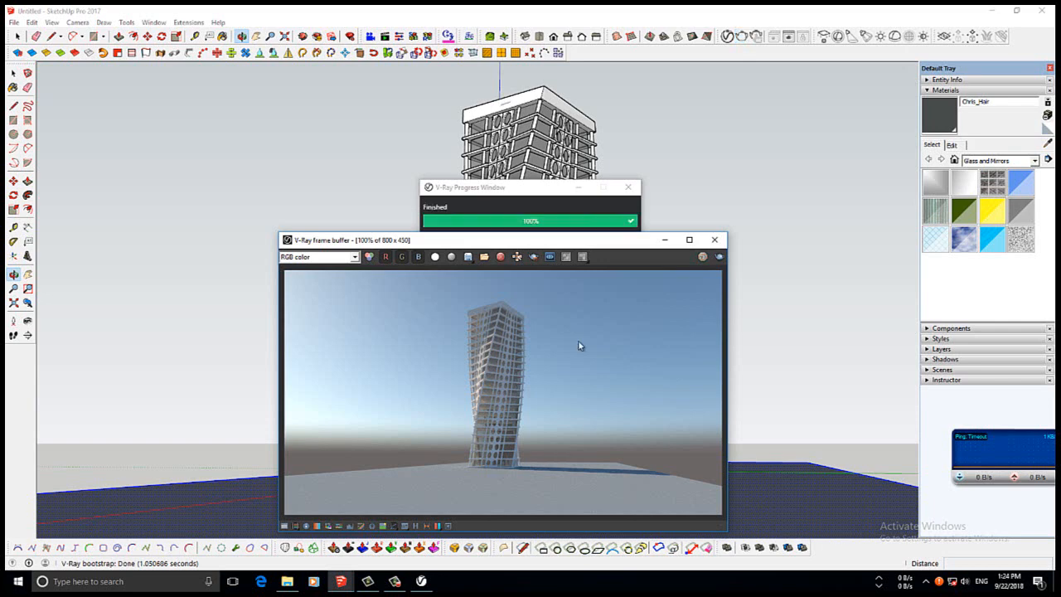
click(628, 187)
mouse_move(597, 242)
mouse_down()
mouse_move(925, 121)
mouse_move(921, 97)
mouse_up()
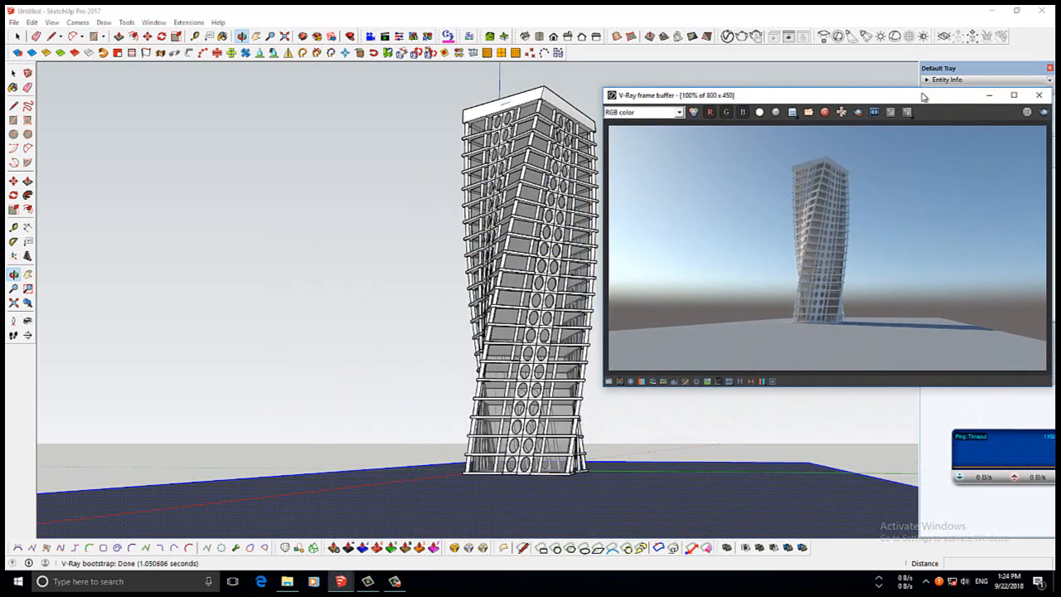
mouse_move(446, 296)
mouse_down()
mouse_move(237, 433)
mouse_move(504, 381)
mouse_move(533, 270)
mouse_up()
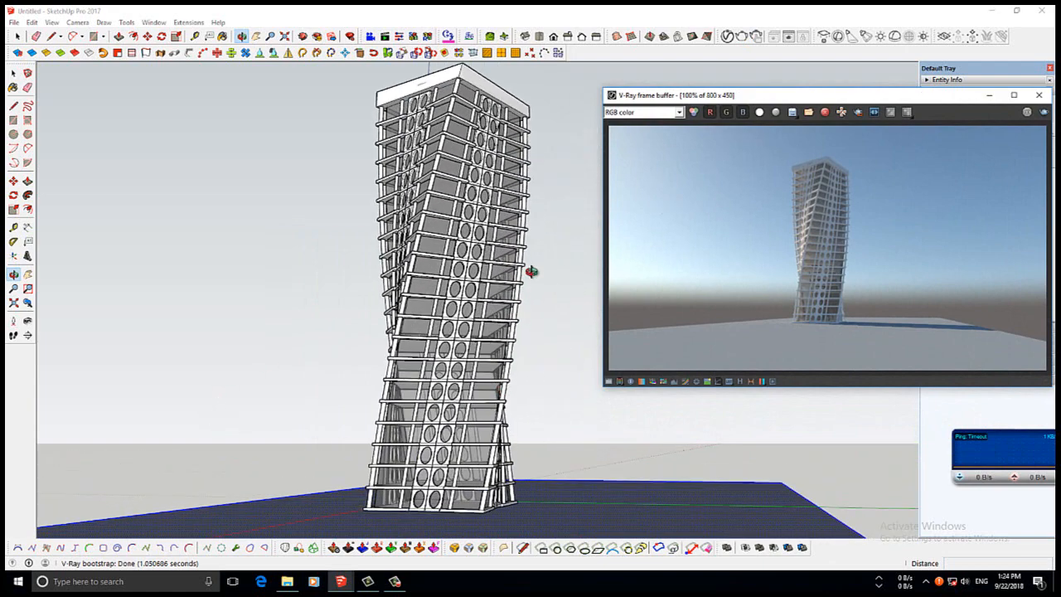
drag(373, 372, 320, 356)
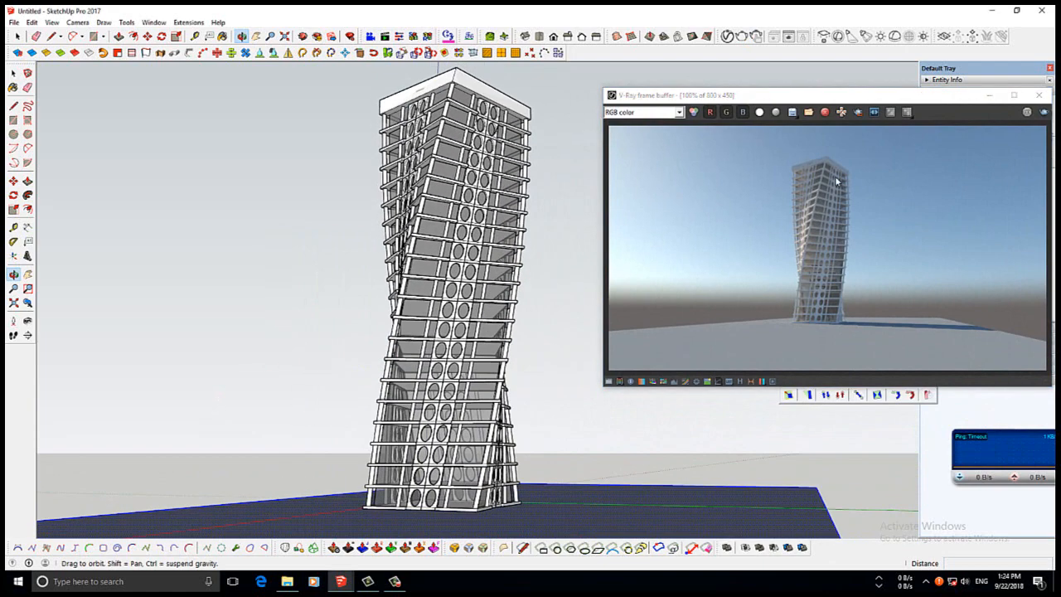
drag(864, 95, 797, 80)
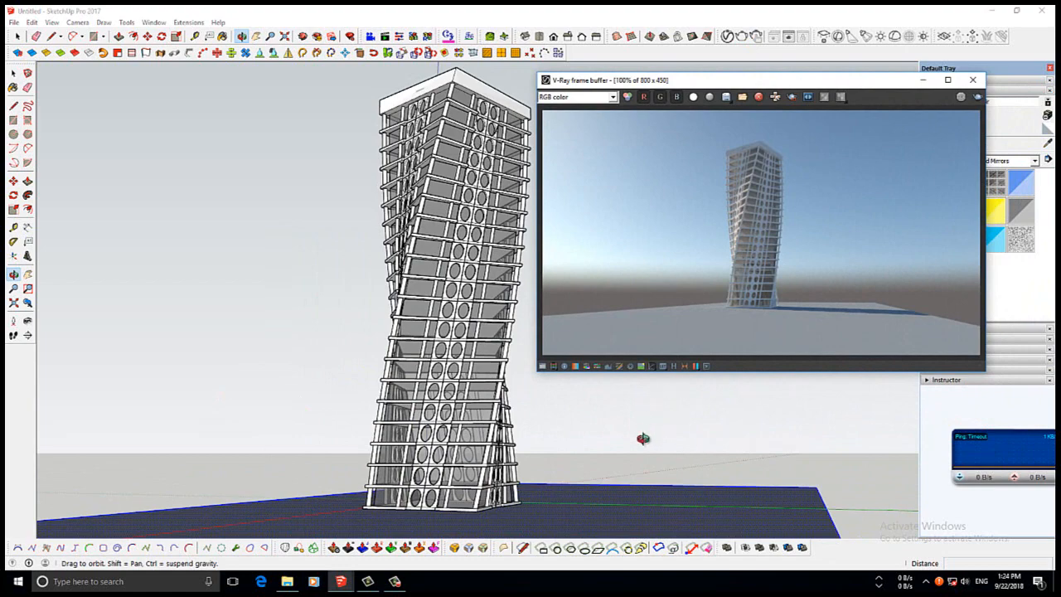